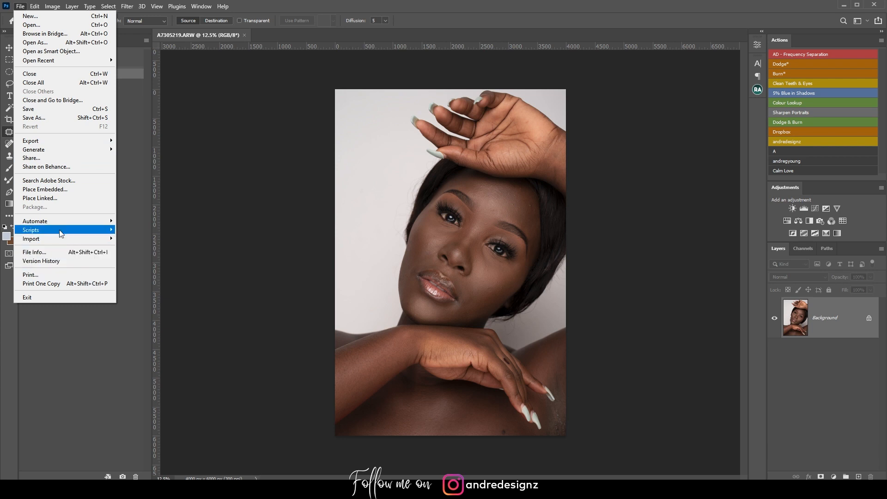
Review the photo's camera and shot information in File Info, and inspect the face up close
{"action": "left_click", "coordinate": [61, 253]}
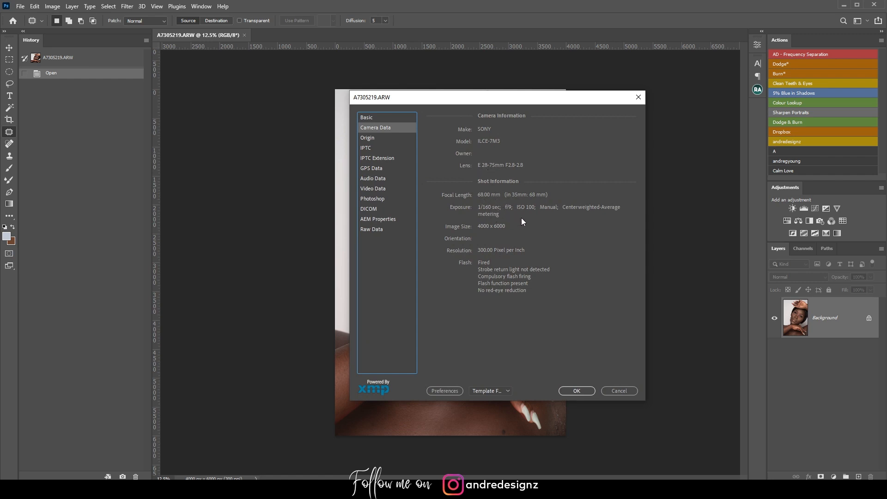
{"action": "left_click", "coordinate": [629, 391]}
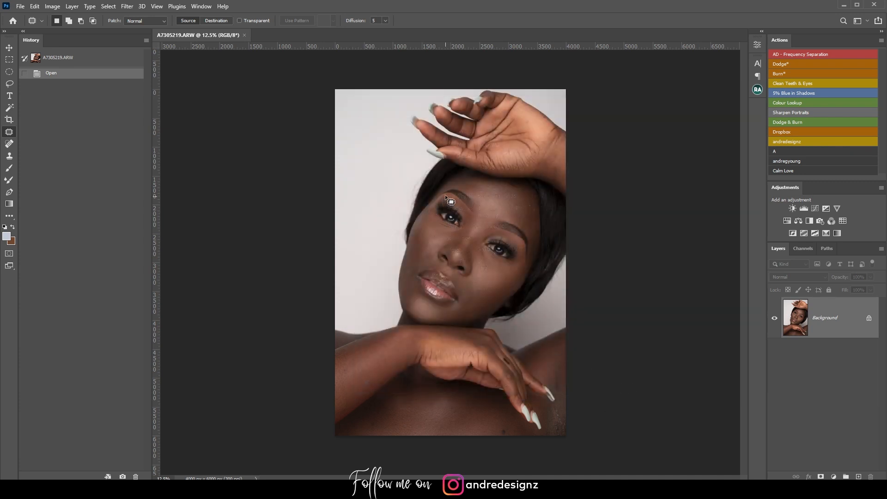
{"action": "scroll", "coordinate": [445, 198], "scroll_direction": "up", "scroll_amount": 4}
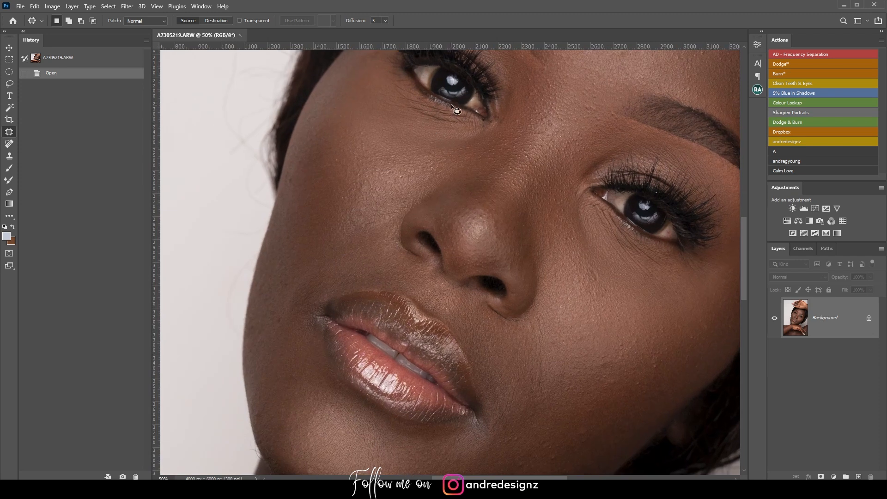
{"action": "scroll", "coordinate": [462, 103], "scroll_direction": "down", "scroll_amount": 4}
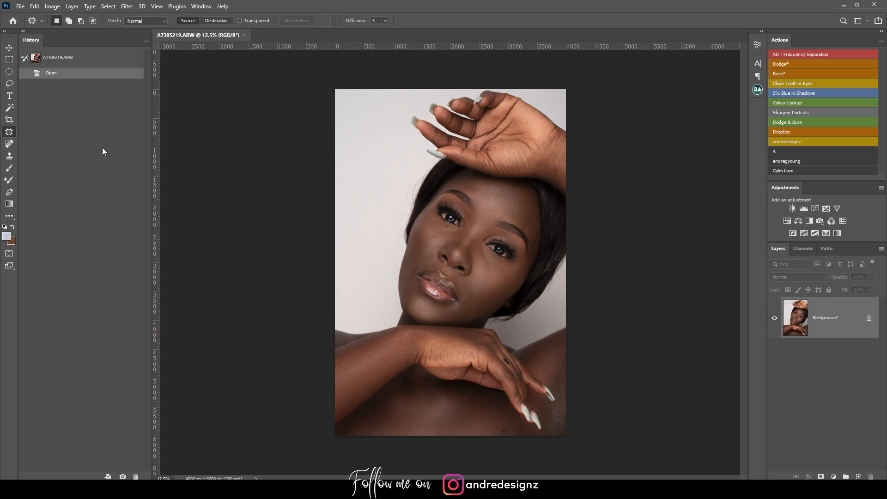
Start a crop at the 4 : 5 (8 : 10) ratio and tighten the frame around the face and hands
{"action": "left_click", "coordinate": [8, 120]}
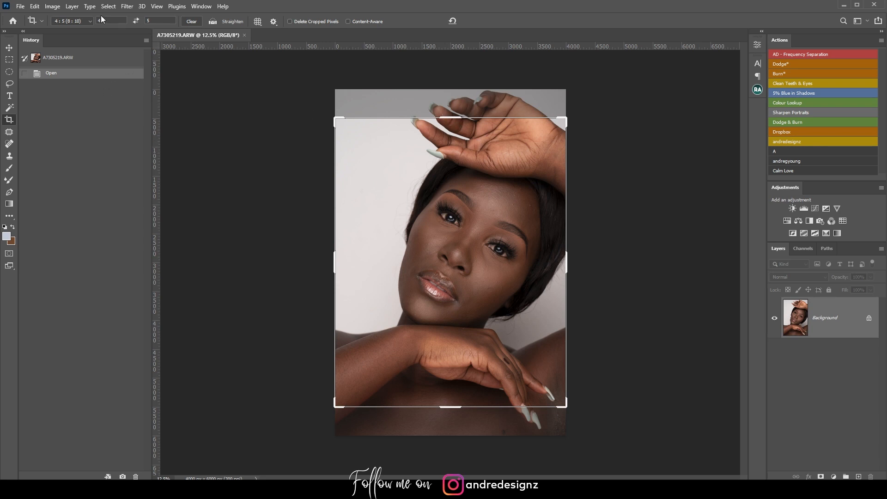
{"action": "left_click", "coordinate": [79, 21]}
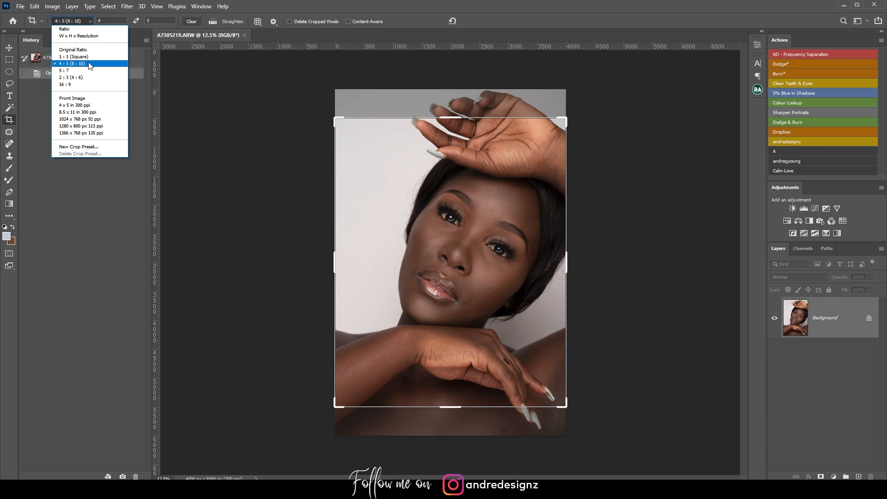
{"action": "left_click", "coordinate": [271, 120]}
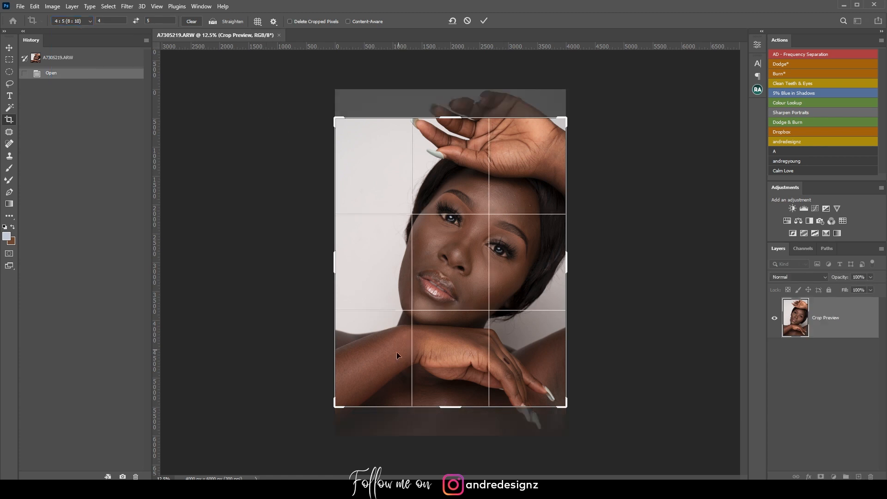
{"action": "left_click_drag", "start_coordinate": [441, 409], "coordinate": [474, 357]}
{"action": "left_click_drag", "start_coordinate": [503, 321], "coordinate": [507, 312]}
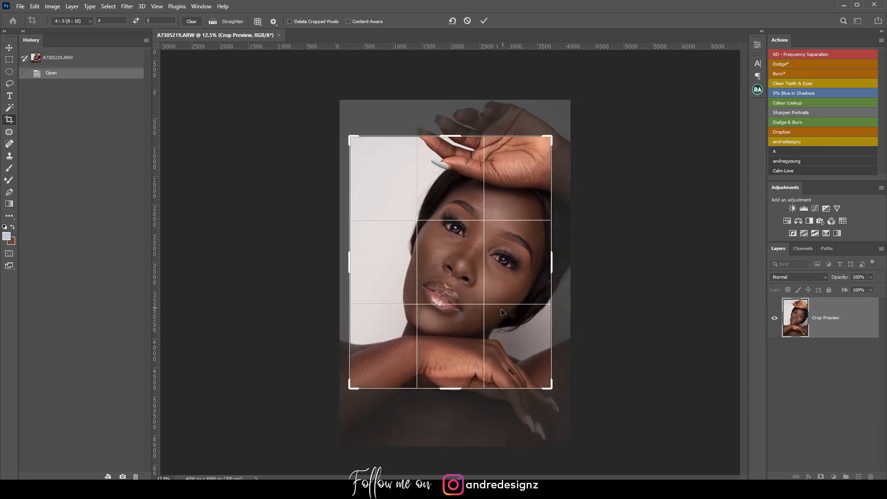
{"action": "left_click_drag", "start_coordinate": [527, 271], "coordinate": [526, 272]}
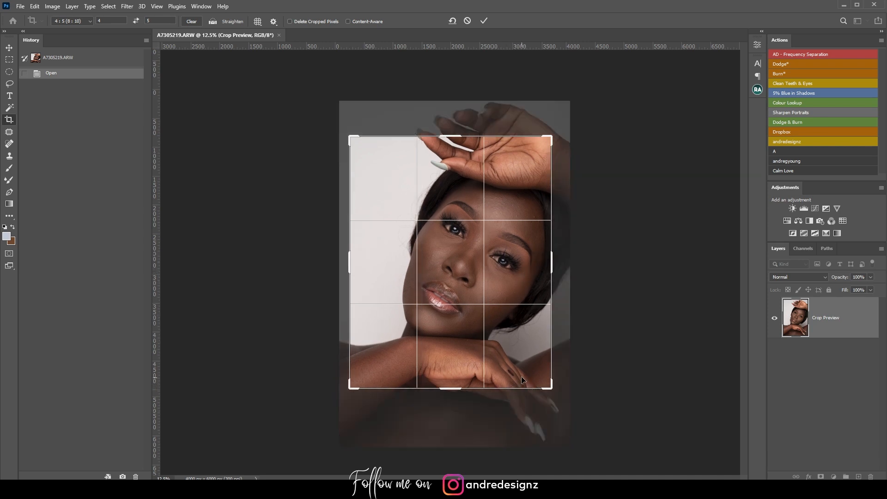
Fine-tune the photo's position within the crop frame and apply the crop
{"action": "key", "text": "ctrl+plus"}
{"action": "key", "text": "ctrl+plus"}
{"action": "key", "text": "ctrl+plus"}
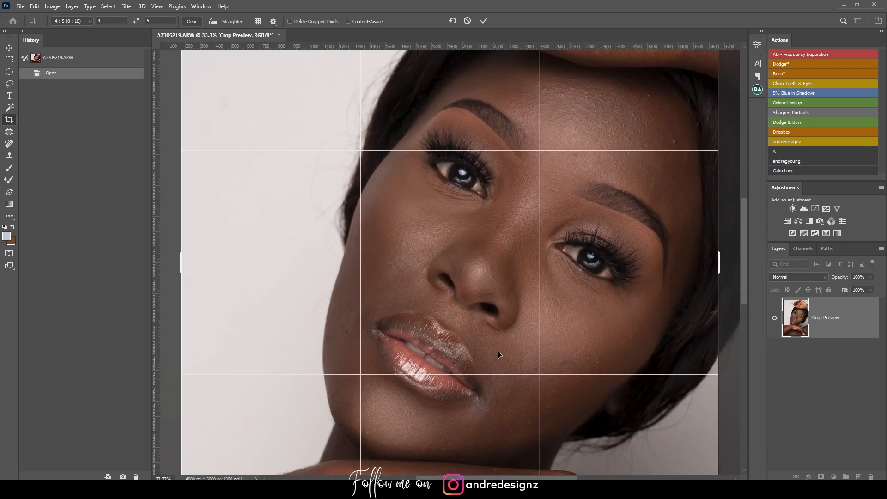
{"action": "key", "text": "ctrl+minus"}
{"action": "key", "text": "ctrl+minus"}
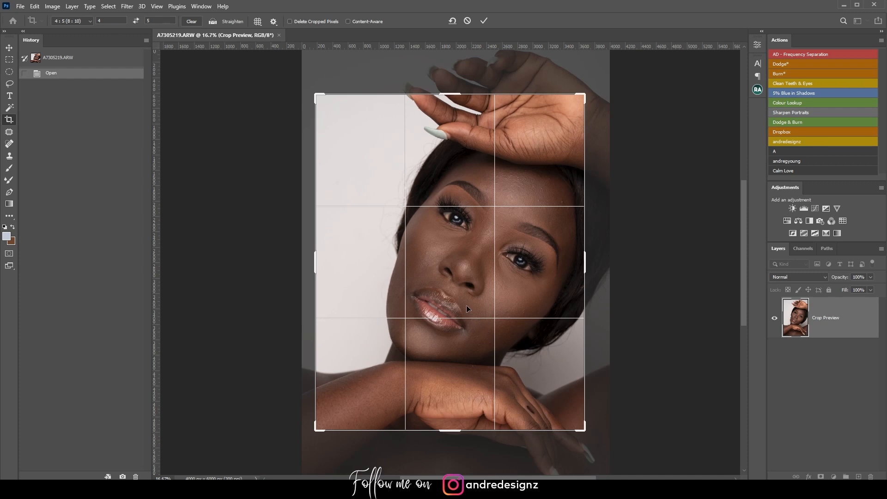
{"action": "left_click_drag", "start_coordinate": [453, 431], "coordinate": [454, 429]}
{"action": "mouse_move", "coordinate": [522, 234]}
{"action": "left_mouse_down"}
{"action": "mouse_move", "coordinate": [512, 248]}
{"action": "mouse_move", "coordinate": [518, 258]}
{"action": "left_mouse_up"}
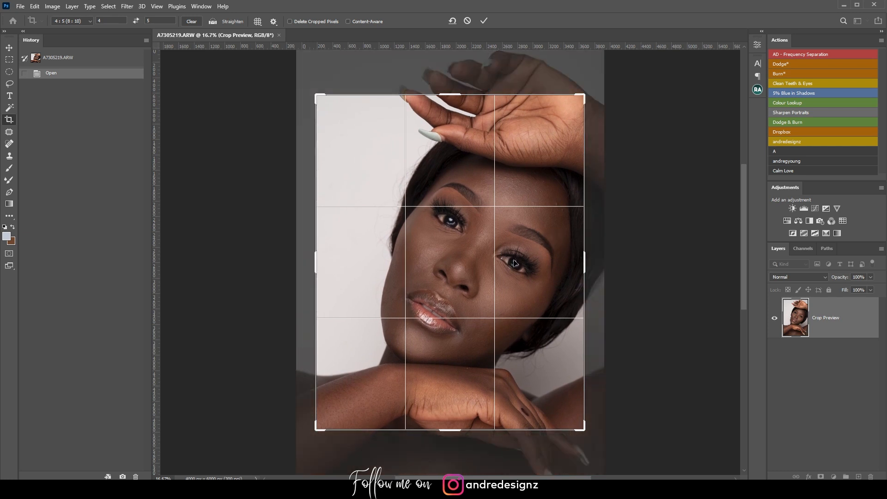
{"action": "key", "text": "Return"}
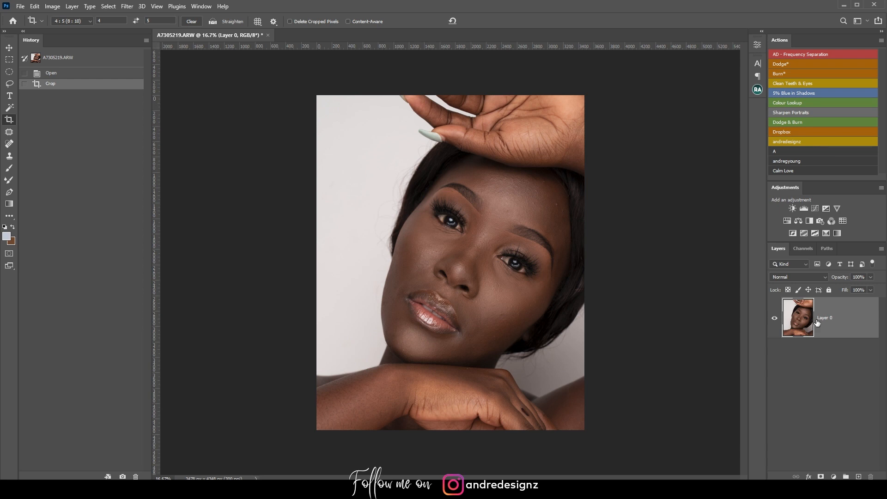
Convert the cropped Layer 0 into a Background layer
{"action": "left_click", "coordinate": [51, 6]}
{"action": "mouse_move", "coordinate": [79, 17]}
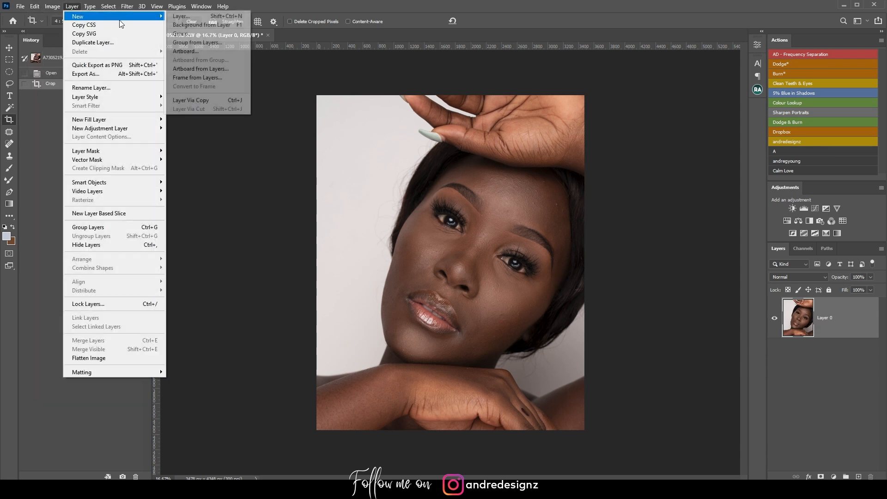
{"action": "left_click", "coordinate": [218, 26]}
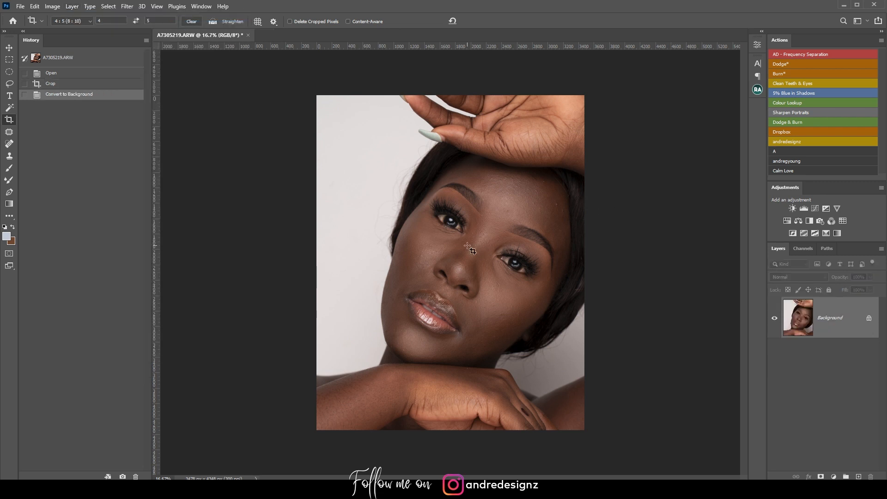
Activate the Patch tool and duplicate the Background layer
{"action": "key", "text": "ctrl+plus"}
{"action": "key", "text": "ctrl+plus"}
{"action": "key", "text": "ctrl+plus"}
{"action": "key", "text": "ctrl+0"}
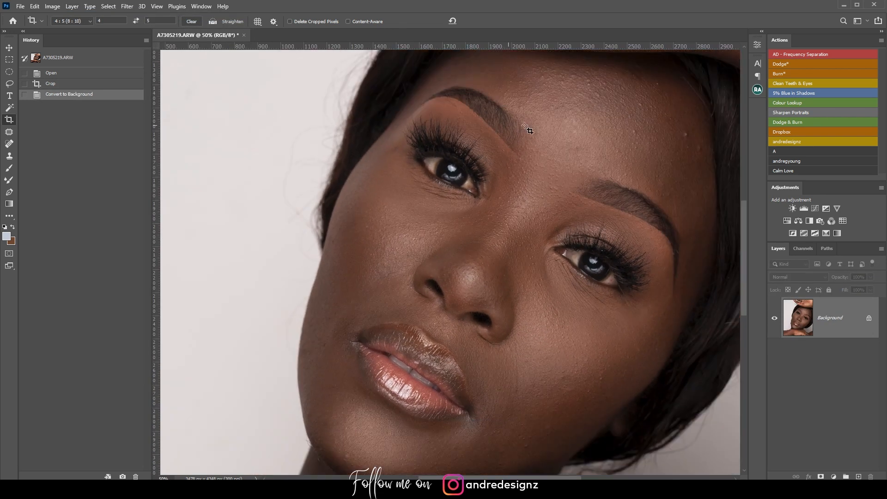
{"action": "key", "text": "ctrl+plus"}
{"action": "key", "text": "ctrl+plus"}
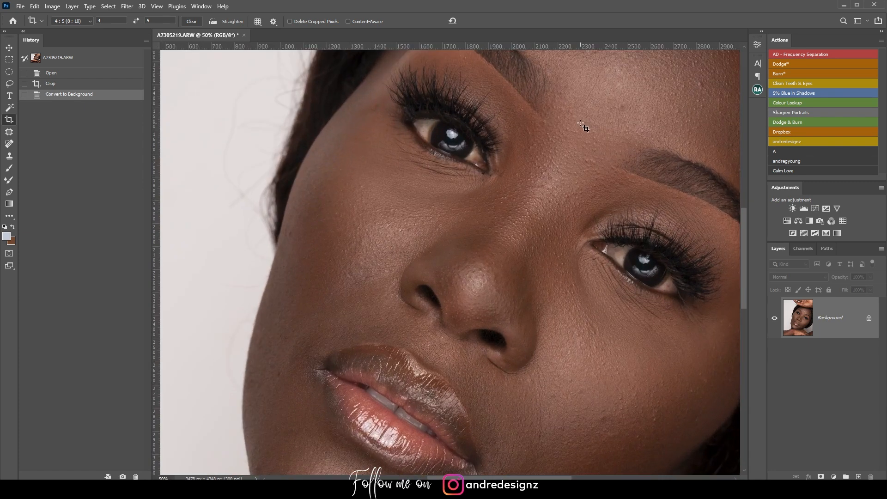
{"action": "key", "text": "ctrl+minus"}
{"action": "key", "text": "j"}
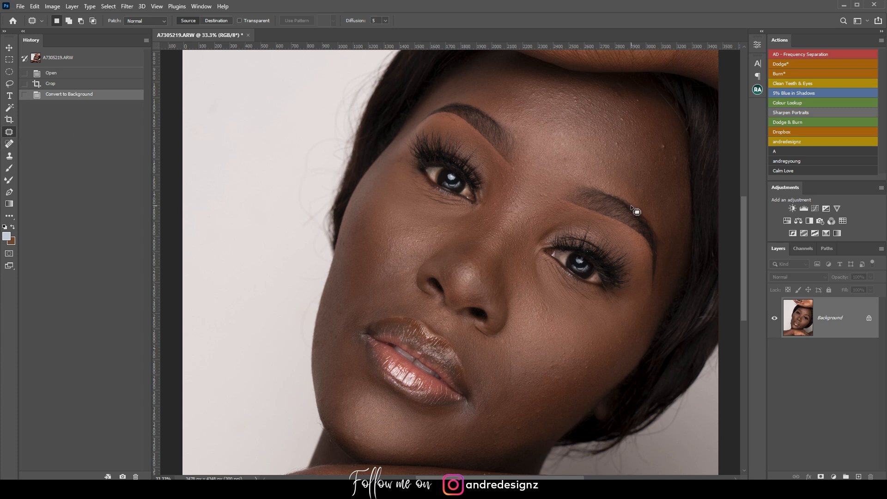
{"action": "left_click_drag", "start_coordinate": [848, 324], "coordinate": [859, 477]}
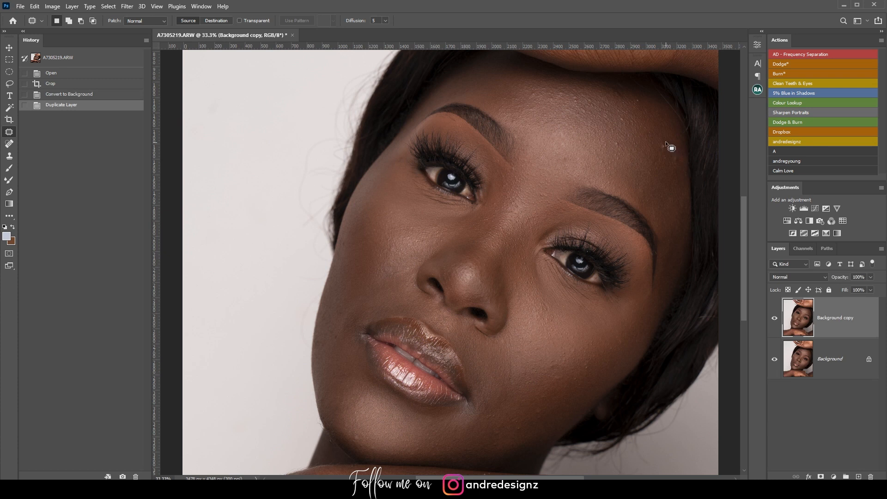
Patch the blemishes on the hairline side of the forehead, above the outer eyebrow, using nearby clean skin
{"action": "mouse_move", "coordinate": [659, 154]}
{"action": "left_mouse_down"}
{"action": "mouse_move", "coordinate": [683, 168]}
{"action": "mouse_move", "coordinate": [666, 173]}
{"action": "left_mouse_up"}
{"action": "key", "text": "ctrl+d"}
{"action": "key", "text": "ctrl+d"}
{"action": "left_click_drag", "start_coordinate": [624, 142], "coordinate": [630, 143]}
{"action": "mouse_move", "coordinate": [646, 102]}
{"action": "left_mouse_down"}
{"action": "mouse_move", "coordinate": [635, 129]}
{"action": "mouse_move", "coordinate": [649, 145]}
{"action": "mouse_move", "coordinate": [630, 123]}
{"action": "mouse_move", "coordinate": [635, 133]}
{"action": "left_mouse_up"}
{"action": "mouse_move", "coordinate": [612, 101]}
{"action": "left_mouse_down"}
{"action": "mouse_move", "coordinate": [602, 103]}
{"action": "mouse_move", "coordinate": [617, 114]}
{"action": "left_mouse_up"}
{"action": "left_click", "coordinate": [535, 106]}
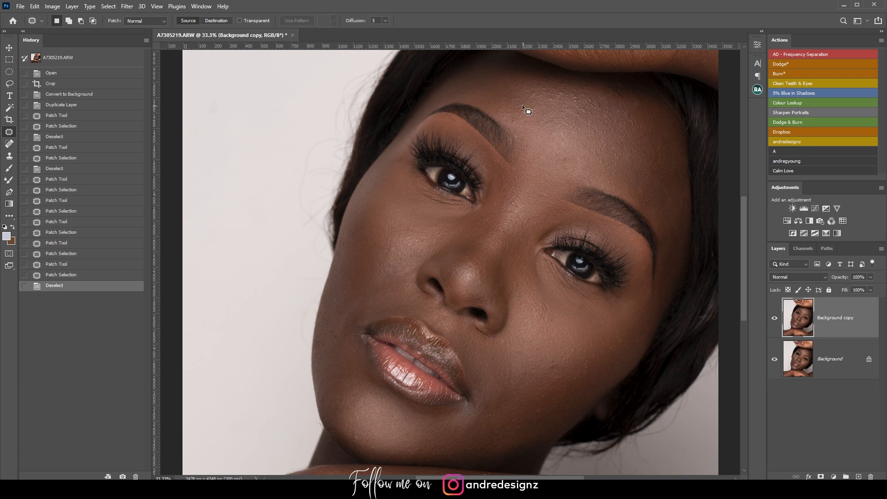
Patch the spots across the middle of the forehead and down to the inner end of the eyebrow
{"action": "left_click_drag", "start_coordinate": [531, 92], "coordinate": [535, 94]}
{"action": "mouse_move", "coordinate": [534, 95]}
{"action": "left_mouse_down"}
{"action": "mouse_move", "coordinate": [586, 106]}
{"action": "mouse_move", "coordinate": [577, 99]}
{"action": "left_mouse_up"}
{"action": "left_click_drag", "start_coordinate": [578, 104], "coordinate": [576, 115]}
{"action": "left_click", "coordinate": [595, 127]}
{"action": "mouse_move", "coordinate": [567, 156]}
{"action": "left_mouse_down"}
{"action": "mouse_move", "coordinate": [559, 162]}
{"action": "mouse_move", "coordinate": [565, 157]}
{"action": "left_mouse_up"}
{"action": "left_click_drag", "start_coordinate": [564, 160], "coordinate": [576, 172]}
{"action": "left_click", "coordinate": [571, 175]}
{"action": "mouse_move", "coordinate": [553, 185]}
{"action": "left_mouse_down"}
{"action": "mouse_move", "coordinate": [542, 189]}
{"action": "mouse_move", "coordinate": [560, 189]}
{"action": "left_mouse_up"}
{"action": "left_click", "coordinate": [564, 189]}
Patch the blemishes on the lower cheek and along the jaw beside the mouth
{"action": "left_click_drag", "start_coordinate": [427, 276], "coordinate": [483, 119]}
{"action": "mouse_move", "coordinate": [605, 216]}
{"action": "left_mouse_down"}
{"action": "mouse_move", "coordinate": [613, 207]}
{"action": "mouse_move", "coordinate": [588, 254]}
{"action": "mouse_move", "coordinate": [602, 255]}
{"action": "mouse_move", "coordinate": [573, 271]}
{"action": "mouse_move", "coordinate": [585, 269]}
{"action": "left_mouse_up"}
{"action": "left_click", "coordinate": [571, 273]}
{"action": "mouse_move", "coordinate": [578, 272]}
{"action": "left_mouse_down"}
{"action": "mouse_move", "coordinate": [592, 265]}
{"action": "mouse_move", "coordinate": [547, 283]}
{"action": "mouse_move", "coordinate": [562, 287]}
{"action": "mouse_move", "coordinate": [539, 286]}
{"action": "left_mouse_up"}
{"action": "left_click", "coordinate": [592, 265]}
{"action": "left_click", "coordinate": [547, 283]}
{"action": "left_click", "coordinate": [538, 286]}
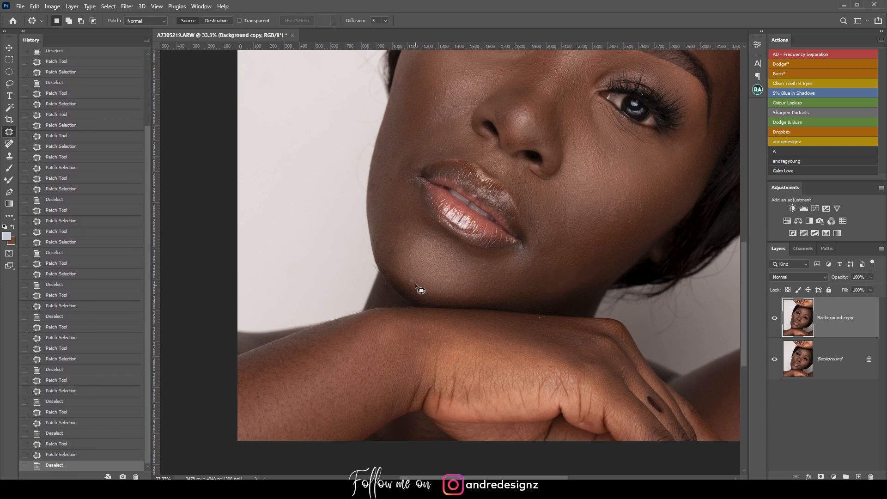
Patch the spots on the chin and on the upper edge of the hand beneath it
{"action": "left_click_drag", "start_coordinate": [411, 288], "coordinate": [406, 276]}
{"action": "left_click_drag", "start_coordinate": [405, 280], "coordinate": [429, 285]}
{"action": "left_click", "coordinate": [429, 285]}
{"action": "left_click_drag", "start_coordinate": [536, 323], "coordinate": [537, 321]}
{"action": "left_click_drag", "start_coordinate": [542, 322], "coordinate": [565, 325]}
Patch the small blemishes on the outer cheek below the eye
{"action": "left_click_drag", "start_coordinate": [648, 216], "coordinate": [646, 204]}
{"action": "left_click_drag", "start_coordinate": [643, 212], "coordinate": [632, 226]}
{"action": "left_click", "coordinate": [633, 226]}
Patch the remaining bumps on the forehead above the eyebrows
{"action": "mouse_move", "coordinate": [621, 156]}
{"action": "left_mouse_down"}
{"action": "mouse_move", "coordinate": [626, 245]}
{"action": "mouse_move", "coordinate": [578, 256]}
{"action": "left_mouse_up"}
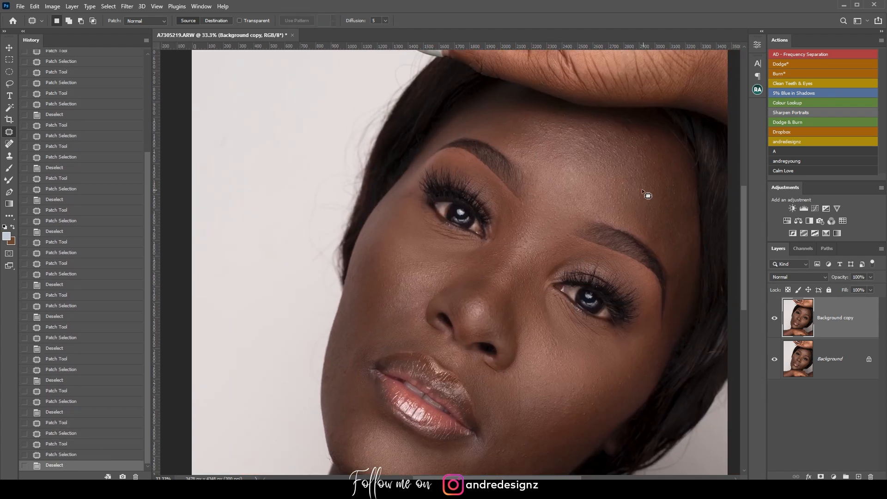
{"action": "left_click_drag", "start_coordinate": [633, 203], "coordinate": [635, 190]}
{"action": "left_click_drag", "start_coordinate": [630, 196], "coordinate": [637, 206]}
{"action": "left_click", "coordinate": [637, 206]}
{"action": "left_click_drag", "start_coordinate": [562, 166], "coordinate": [660, 204]}
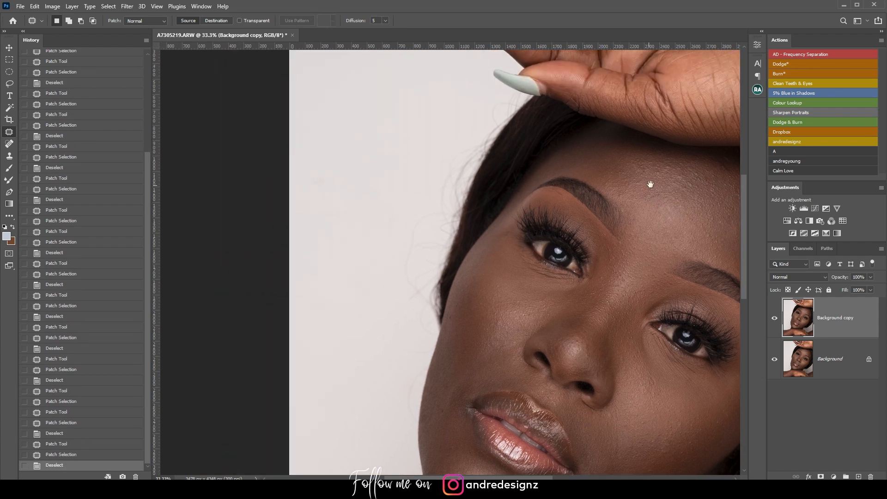
{"action": "mouse_move", "coordinate": [659, 173]}
{"action": "left_mouse_down"}
{"action": "mouse_move", "coordinate": [673, 165]}
{"action": "mouse_move", "coordinate": [655, 223]}
{"action": "left_mouse_up"}
{"action": "left_click", "coordinate": [655, 223]}
Remove the dark mark on the finger of the hand under the chin with the Patch tool
{"action": "left_click_drag", "start_coordinate": [637, 273], "coordinate": [623, 157]}
{"action": "mouse_move", "coordinate": [577, 329]}
{"action": "left_mouse_down"}
{"action": "mouse_move", "coordinate": [574, 198]}
{"action": "mouse_move", "coordinate": [604, 146]}
{"action": "left_mouse_up"}
{"action": "left_click_drag", "start_coordinate": [605, 180], "coordinate": [452, 144]}
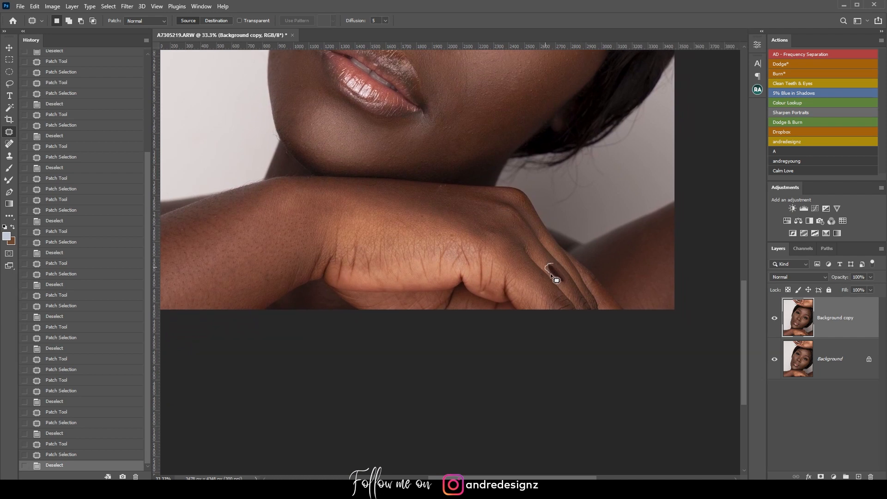
{"action": "mouse_move", "coordinate": [556, 279]}
{"action": "left_mouse_down"}
{"action": "mouse_move", "coordinate": [571, 290]}
{"action": "mouse_move", "coordinate": [530, 246]}
{"action": "left_mouse_up"}
{"action": "key", "text": "ctrl+d"}
{"action": "left_click_drag", "start_coordinate": [569, 280], "coordinate": [556, 266]}
{"action": "key", "text": "ctrl+d"}
Patch the leftover skin spots on the cheek and beside the outer corner of the eye
{"action": "mouse_move", "coordinate": [527, 186]}
{"action": "left_mouse_down"}
{"action": "mouse_move", "coordinate": [617, 244]}
{"action": "mouse_move", "coordinate": [638, 287]}
{"action": "mouse_move", "coordinate": [631, 291]}
{"action": "left_mouse_up"}
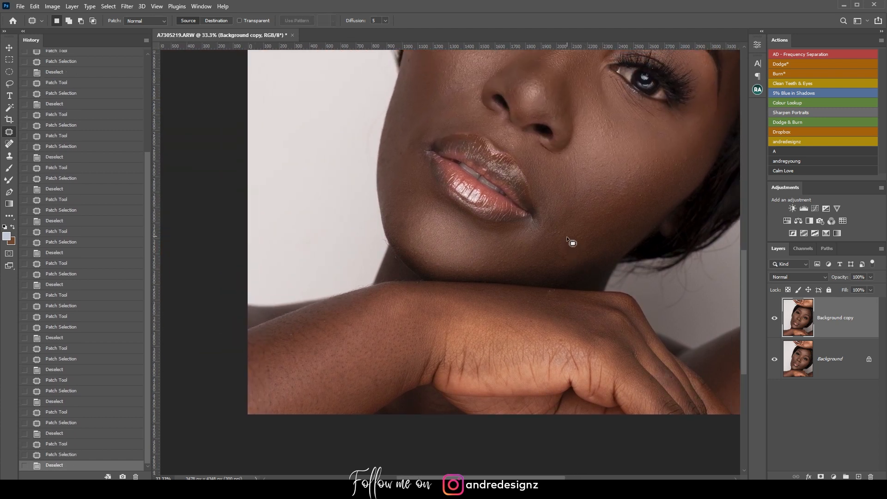
{"action": "left_click_drag", "start_coordinate": [633, 148], "coordinate": [522, 251]}
{"action": "left_click_drag", "start_coordinate": [577, 256], "coordinate": [569, 268]}
{"action": "key", "text": "ctrl+d"}
{"action": "left_click_drag", "start_coordinate": [475, 150], "coordinate": [541, 279]}
{"action": "mouse_move", "coordinate": [418, 201]}
{"action": "left_mouse_down"}
{"action": "mouse_move", "coordinate": [413, 192]}
{"action": "mouse_move", "coordinate": [408, 207]}
{"action": "left_mouse_up"}
{"action": "key", "text": "ctrl+d"}
Try a patch on the upper forehead near the hairline, and undo it
{"action": "mouse_move", "coordinate": [634, 129]}
{"action": "left_mouse_down"}
{"action": "mouse_move", "coordinate": [626, 133]}
{"action": "mouse_move", "coordinate": [659, 141]}
{"action": "left_mouse_up"}
{"action": "key", "text": "ctrl+d"}
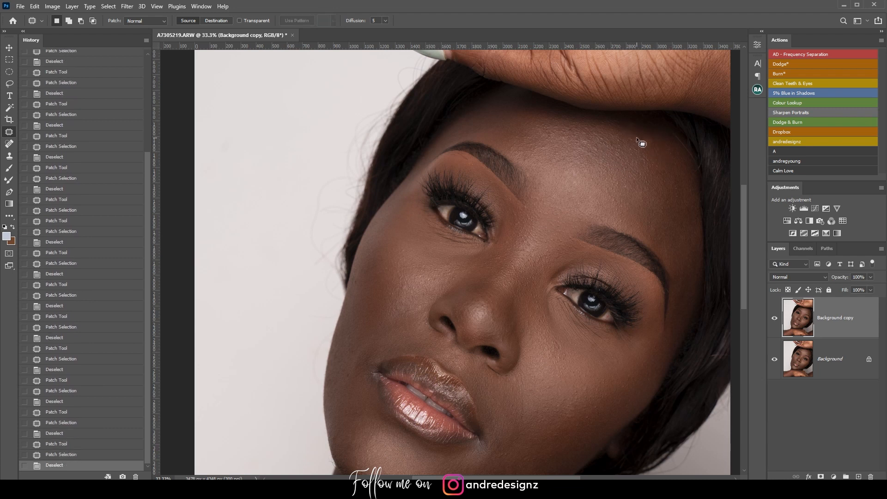
{"action": "key", "text": "ctrl+z"}
{"action": "key", "text": "ctrl+z"}
{"action": "key", "text": "ctrl+d"}
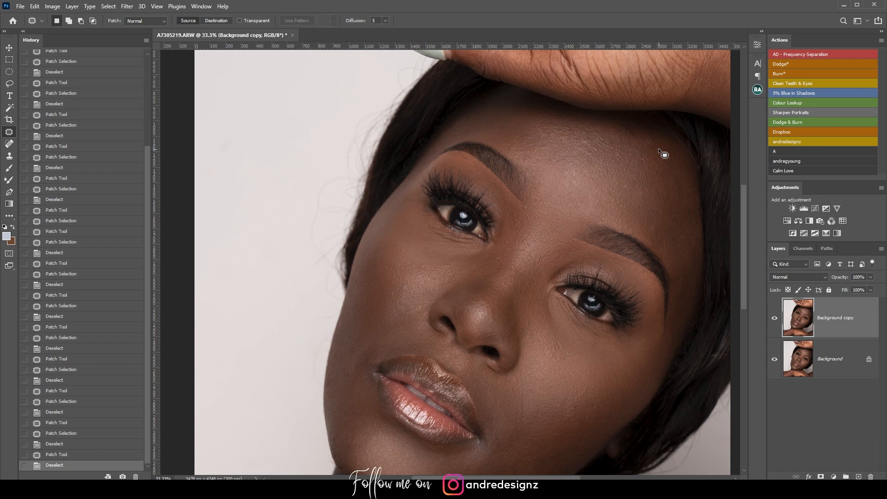
Patch the uneven skin at the top of the forehead where it meets the shadowed hairline
{"action": "key", "text": "ctrl+plus"}
{"action": "key", "text": "ctrl+plus"}
{"action": "key", "text": "ctrl+plus"}
{"action": "key", "text": "ctrl+plus"}
{"action": "key", "text": "ctrl+plus"}
{"action": "left_click_drag", "start_coordinate": [695, 83], "coordinate": [523, 224]}
{"action": "left_click_drag", "start_coordinate": [602, 184], "coordinate": [346, 315]}
{"action": "left_click_drag", "start_coordinate": [693, 106], "coordinate": [471, 273]}
{"action": "left_click_drag", "start_coordinate": [638, 152], "coordinate": [520, 252]}
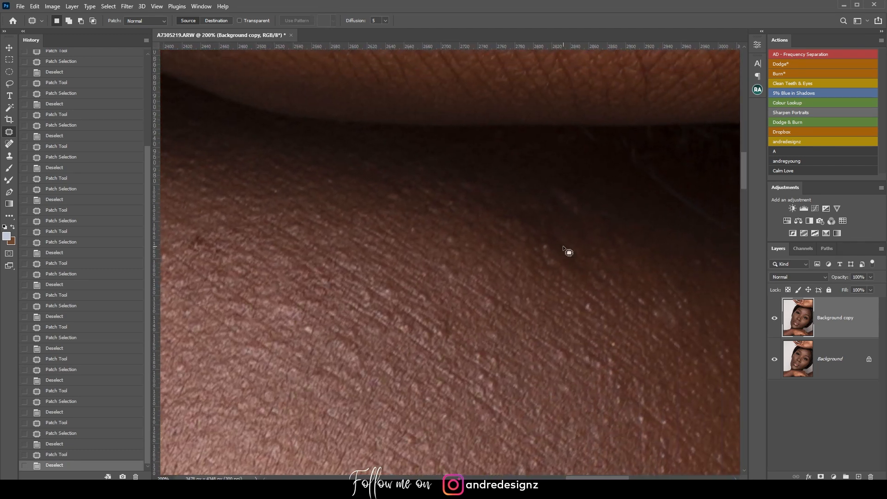
{"action": "mouse_move", "coordinate": [570, 196]}
{"action": "left_mouse_down"}
{"action": "mouse_move", "coordinate": [547, 196]}
{"action": "mouse_move", "coordinate": [600, 268]}
{"action": "mouse_move", "coordinate": [609, 262]}
{"action": "left_mouse_up"}
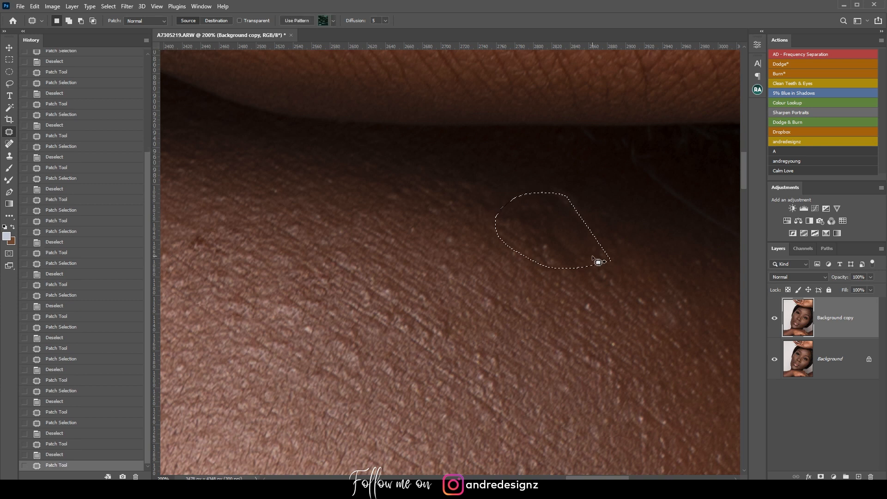
{"action": "left_click_drag", "start_coordinate": [550, 226], "coordinate": [514, 203]}
{"action": "key", "text": "ctrl+d"}
Smooth the edge of the patched hairline area with further patches from nearby forehead skin
{"action": "left_click_drag", "start_coordinate": [568, 218], "coordinate": [596, 247]}
{"action": "mouse_move", "coordinate": [570, 234]}
{"action": "left_mouse_down"}
{"action": "mouse_move", "coordinate": [609, 251]}
{"action": "mouse_move", "coordinate": [567, 276]}
{"action": "mouse_move", "coordinate": [604, 276]}
{"action": "mouse_move", "coordinate": [676, 301]}
{"action": "mouse_move", "coordinate": [698, 337]}
{"action": "left_mouse_up"}
{"action": "key", "text": "ctrl+d"}
{"action": "key", "text": "ctrl+d"}
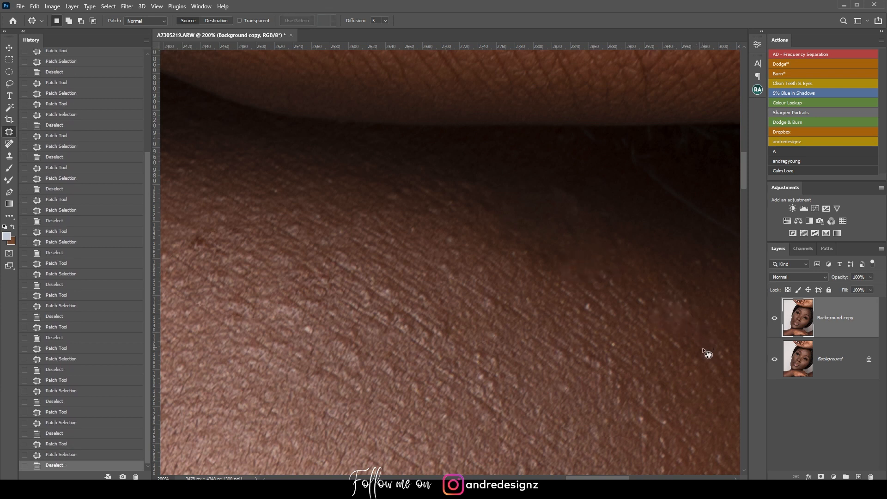
Add a new blank layer above the Background copy layer for work around the raised hand
{"action": "scroll", "coordinate": [667, 318], "scroll_direction": "down", "scroll_amount": 10}
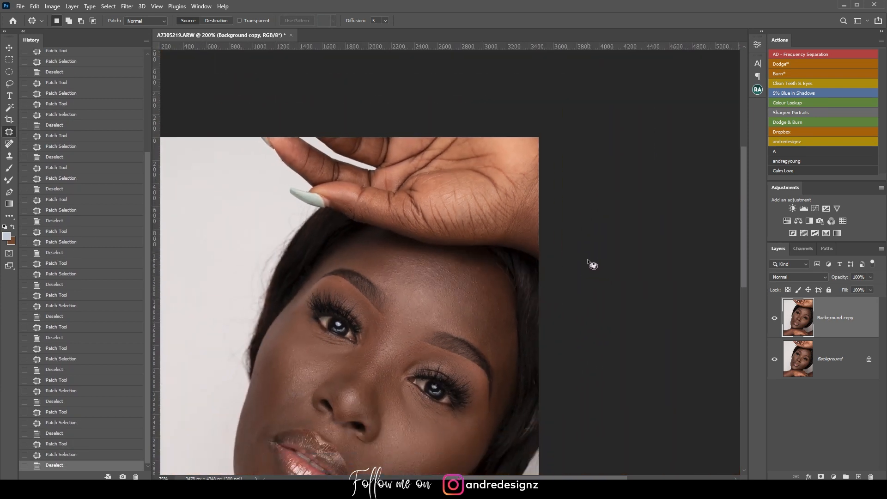
{"action": "scroll", "coordinate": [578, 256], "scroll_direction": "down", "scroll_amount": 1}
{"action": "scroll", "coordinate": [537, 234], "scroll_direction": "up", "scroll_amount": 6}
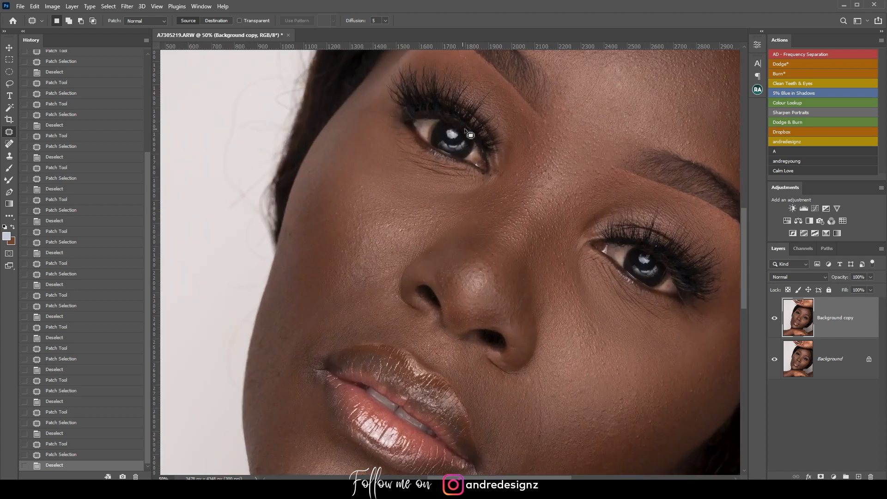
{"action": "left_click_drag", "start_coordinate": [524, 88], "coordinate": [518, 238]}
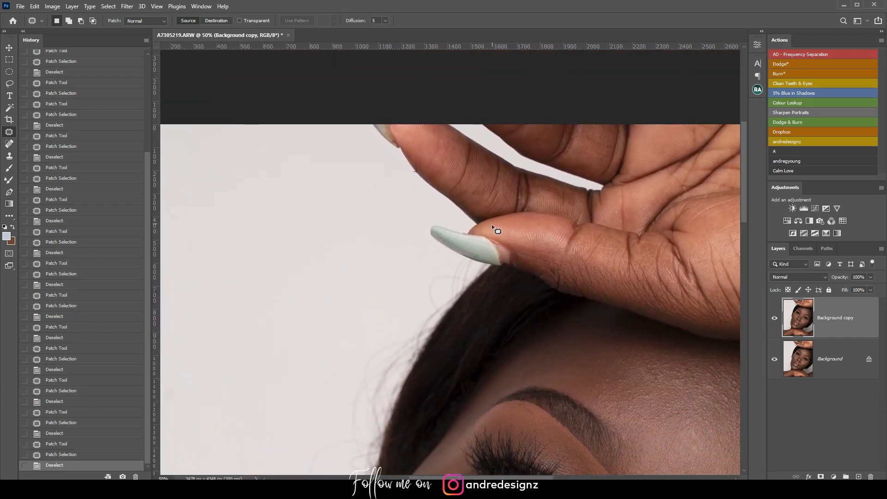
{"action": "scroll", "coordinate": [492, 224], "scroll_direction": "up", "scroll_amount": 1}
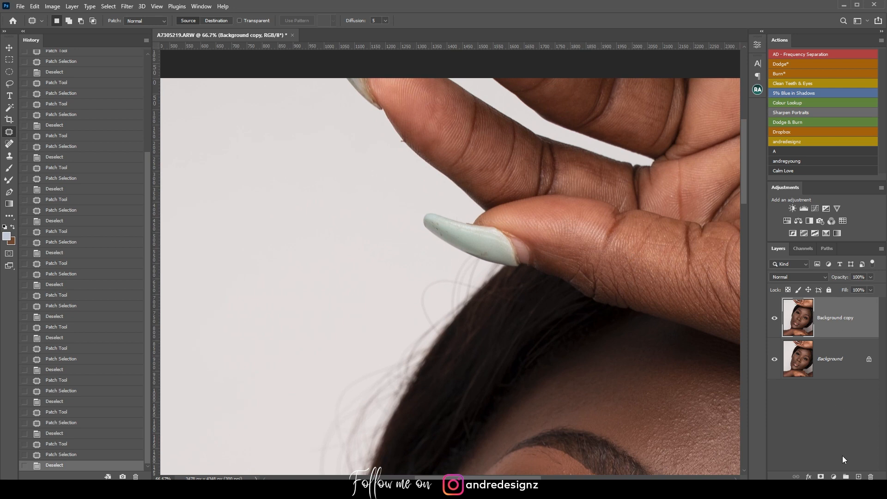
{"action": "left_click", "coordinate": [858, 476]}
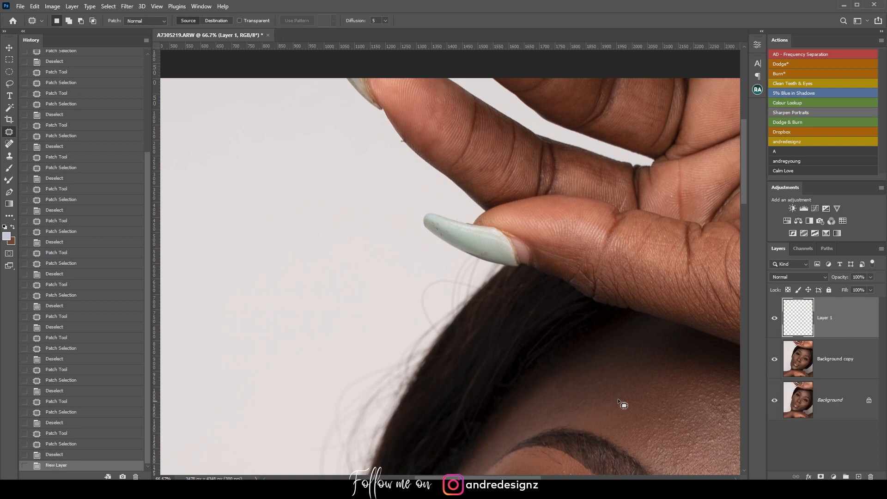
Paint the bare gap at the base of the thumbnail with its sampled polish colour, using a 45 px brush at 59% flow
{"action": "key", "text": "i"}
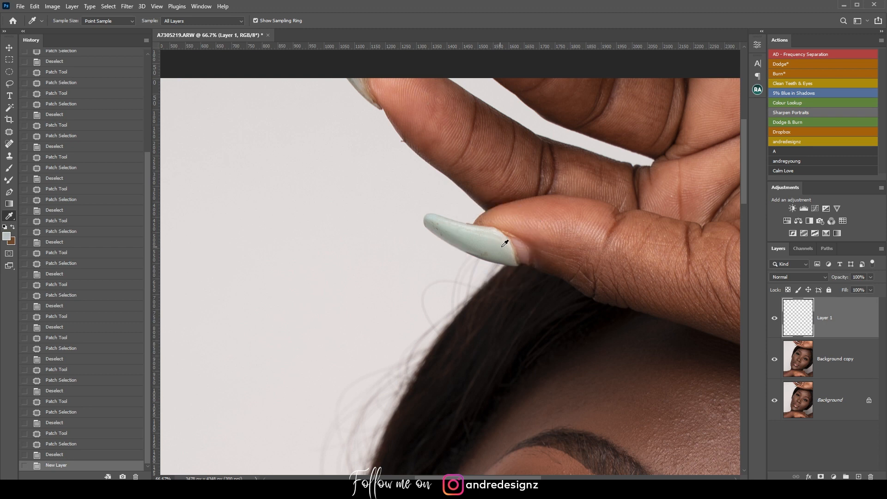
{"action": "key", "text": "j"}
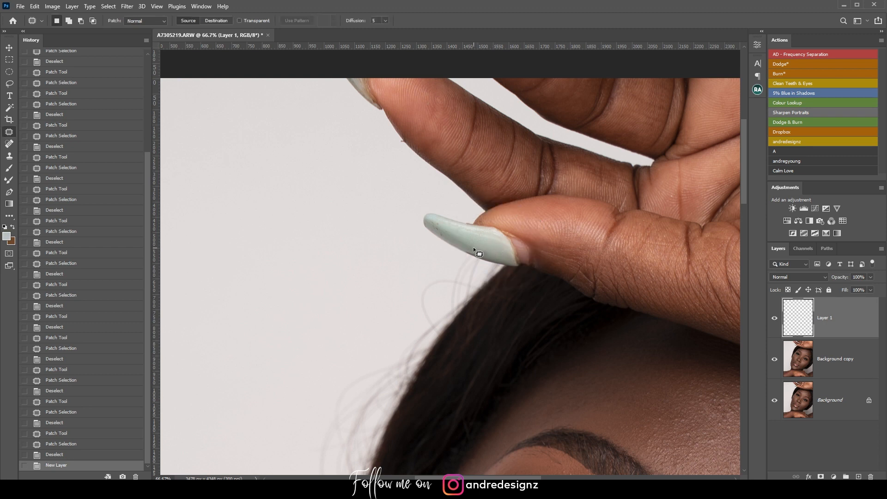
{"action": "key", "text": "b"}
{"action": "key", "text": "bracketleft"}
{"action": "key", "text": "bracketleft"}
{"action": "key", "text": "bracketleft"}
{"action": "key", "text": "bracketleft"}
{"action": "key", "text": "bracketleft"}
{"action": "key", "text": "bracketleft"}
{"action": "key", "text": "bracketleft"}
{"action": "key", "text": "bracketleft"}
{"action": "key", "text": "bracketleft"}
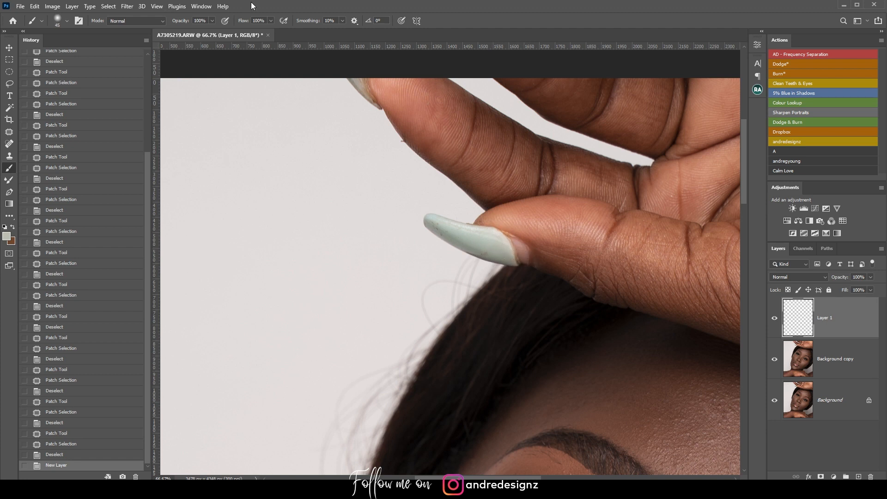
{"action": "left_click", "coordinate": [271, 21]}
{"action": "mouse_move", "coordinate": [513, 243]}
{"action": "left_mouse_down"}
{"action": "mouse_move", "coordinate": [521, 263]}
{"action": "mouse_move", "coordinate": [510, 243]}
{"action": "mouse_move", "coordinate": [520, 264]}
{"action": "mouse_move", "coordinate": [524, 253]}
{"action": "mouse_move", "coordinate": [493, 234]}
{"action": "mouse_move", "coordinate": [525, 257]}
{"action": "left_mouse_up"}
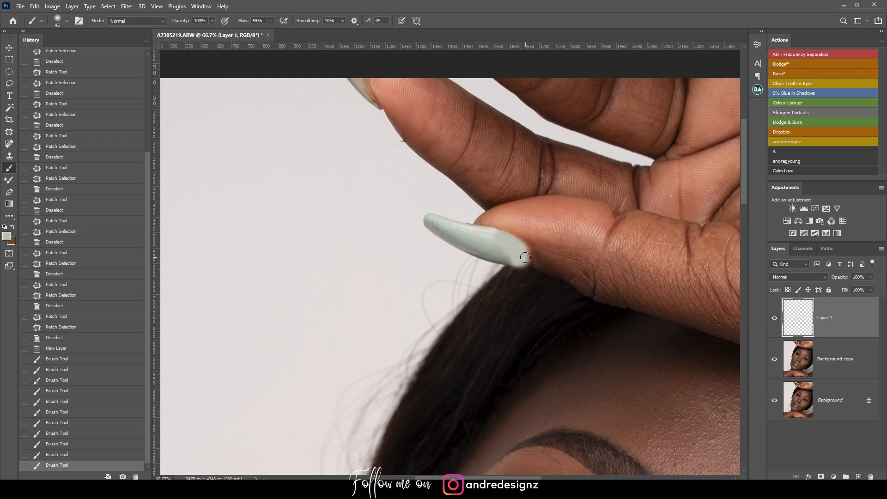
Try another colour stroke on the middle of the nail, undo it, and preview other blend modes for the painted layer
{"action": "mouse_move", "coordinate": [502, 255]}
{"action": "left_mouse_down"}
{"action": "mouse_move", "coordinate": [513, 250]}
{"action": "mouse_move", "coordinate": [501, 240]}
{"action": "left_mouse_up"}
{"action": "key", "text": "ctrl+z"}
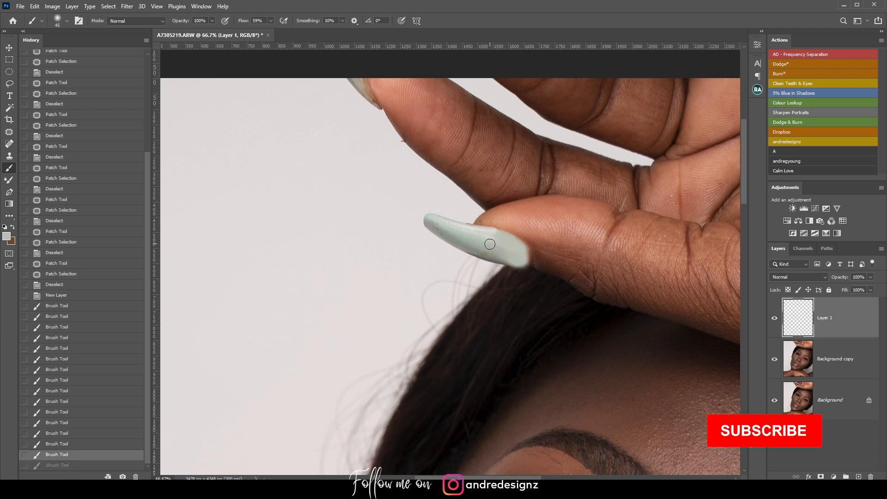
{"action": "scroll", "coordinate": [575, 238], "scroll_direction": "down", "scroll_amount": 2}
{"action": "scroll", "coordinate": [575, 238], "scroll_direction": "down", "scroll_amount": 3}
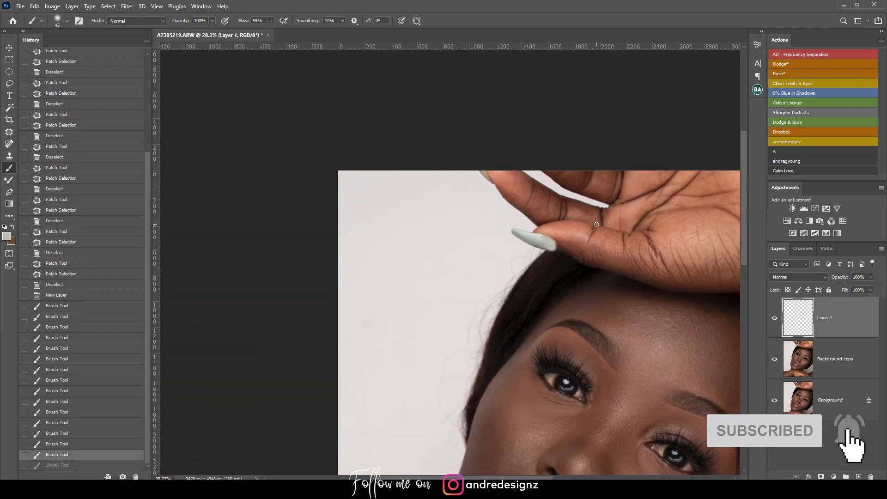
{"action": "scroll", "coordinate": [427, 93], "scroll_direction": "up", "scroll_amount": 6}
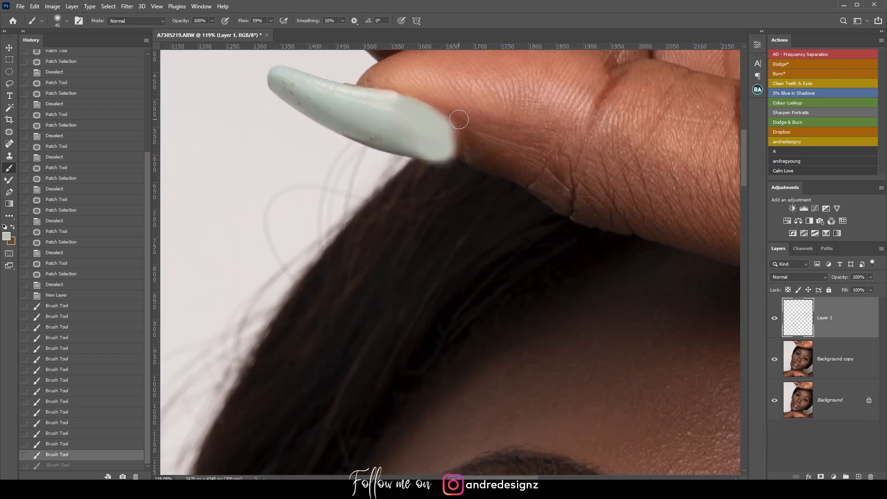
{"action": "left_click", "coordinate": [827, 277]}
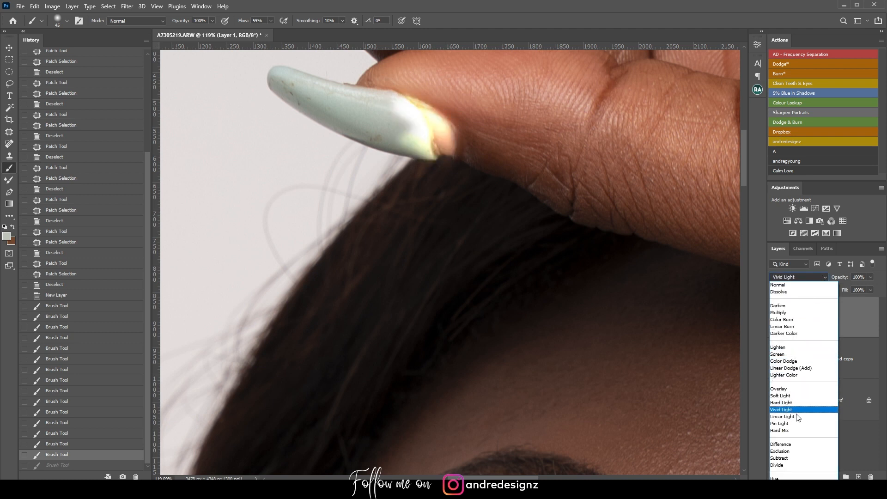
{"action": "left_click", "coordinate": [858, 307]}
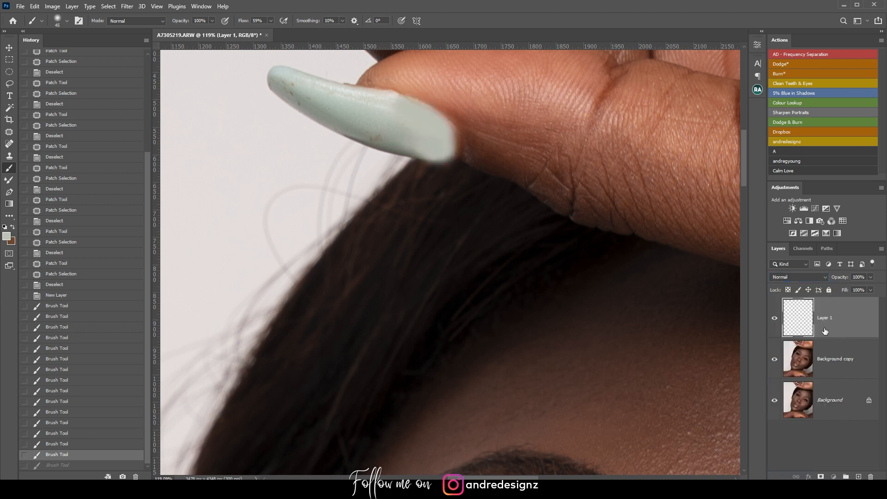
Delete the painted Layer 1 and duplicate the Background copy layer
{"action": "key", "text": "Delete"}
{"action": "left_click_drag", "start_coordinate": [846, 323], "coordinate": [859, 476]}
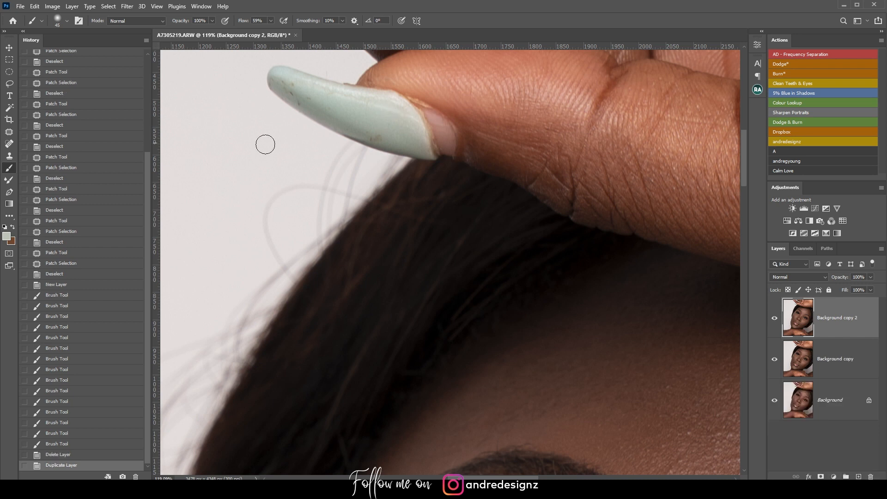
Clone the polished nail surface over the bare gap at the thumbnail's base, reducing the Clone Stamp to 90 px and 50 px
{"action": "left_click", "coordinate": [5, 158]}
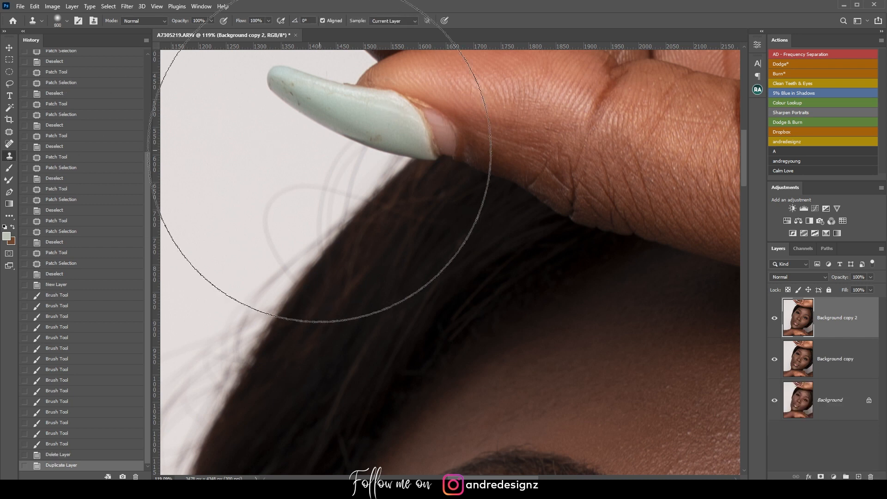
{"action": "key", "text": "bracketleft"}
{"action": "key", "text": "bracketleft"}
{"action": "key", "text": "bracketleft"}
{"action": "key", "text": "bracketleft"}
{"action": "key", "text": "bracketleft"}
{"action": "key", "text": "bracketleft"}
{"action": "key", "text": "bracketleft"}
{"action": "key", "text": "bracketleft"}
{"action": "key", "text": "bracketleft"}
{"action": "key", "text": "bracketleft"}
{"action": "key", "text": "bracketleft"}
{"action": "key", "text": "bracketleft"}
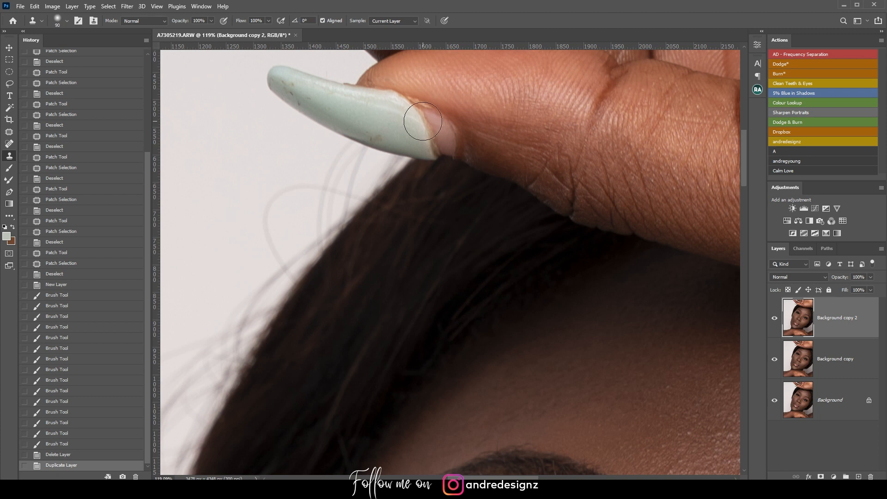
{"action": "mouse_move", "coordinate": [389, 114]}
{"action": "left_mouse_down"}
{"action": "mouse_move", "coordinate": [441, 129]}
{"action": "mouse_move", "coordinate": [424, 124]}
{"action": "mouse_move", "coordinate": [441, 130]}
{"action": "mouse_move", "coordinate": [431, 124]}
{"action": "mouse_move", "coordinate": [439, 132]}
{"action": "mouse_move", "coordinate": [424, 144]}
{"action": "mouse_move", "coordinate": [448, 145]}
{"action": "mouse_move", "coordinate": [424, 139]}
{"action": "left_mouse_up"}
{"action": "left_click", "coordinate": [399, 118], "text": "alt"}
{"action": "left_click", "coordinate": [408, 116]}
{"action": "left_click", "coordinate": [404, 116], "text": "alt"}
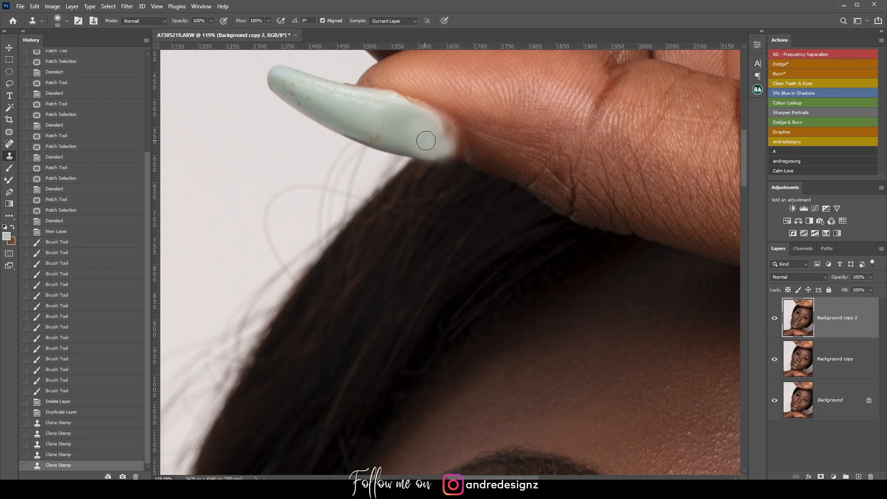
Refine the cloned nail base and its edge against the thumb with 35 px Clone Stamp strokes, undoing the unwanted ones
{"action": "mouse_move", "coordinate": [442, 129]}
{"action": "left_mouse_down"}
{"action": "mouse_move", "coordinate": [402, 106]}
{"action": "mouse_move", "coordinate": [447, 129]}
{"action": "mouse_move", "coordinate": [452, 140]}
{"action": "mouse_move", "coordinate": [433, 127]}
{"action": "mouse_move", "coordinate": [448, 150]}
{"action": "left_mouse_up"}
{"action": "left_click", "coordinate": [439, 130], "text": "alt"}
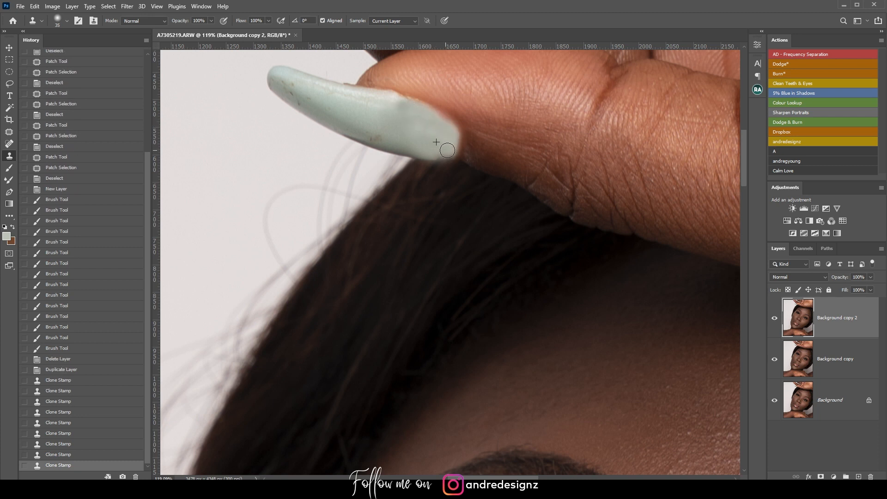
{"action": "left_click_drag", "start_coordinate": [380, 98], "coordinate": [429, 124]}
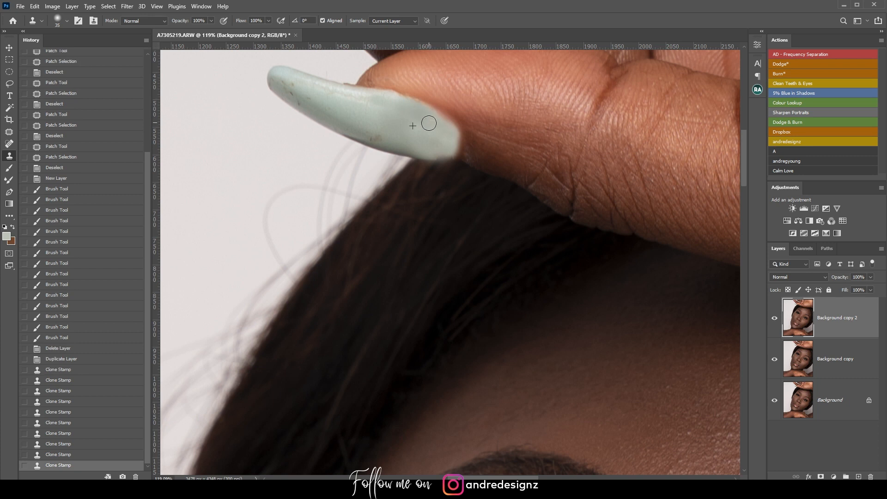
{"action": "key", "text": "ctrl+z"}
{"action": "mouse_move", "coordinate": [401, 106]}
{"action": "left_mouse_down"}
{"action": "mouse_move", "coordinate": [384, 108]}
{"action": "mouse_move", "coordinate": [426, 127]}
{"action": "left_mouse_up"}
{"action": "mouse_move", "coordinate": [361, 114]}
{"action": "left_mouse_down"}
{"action": "mouse_move", "coordinate": [376, 113]}
{"action": "mouse_move", "coordinate": [360, 131]}
{"action": "mouse_move", "coordinate": [406, 132]}
{"action": "left_mouse_up"}
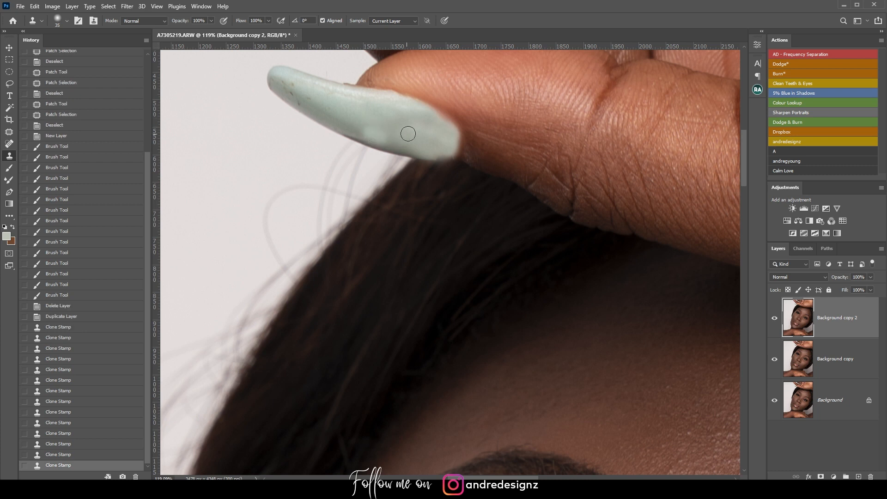
{"action": "key", "text": "ctrl+z"}
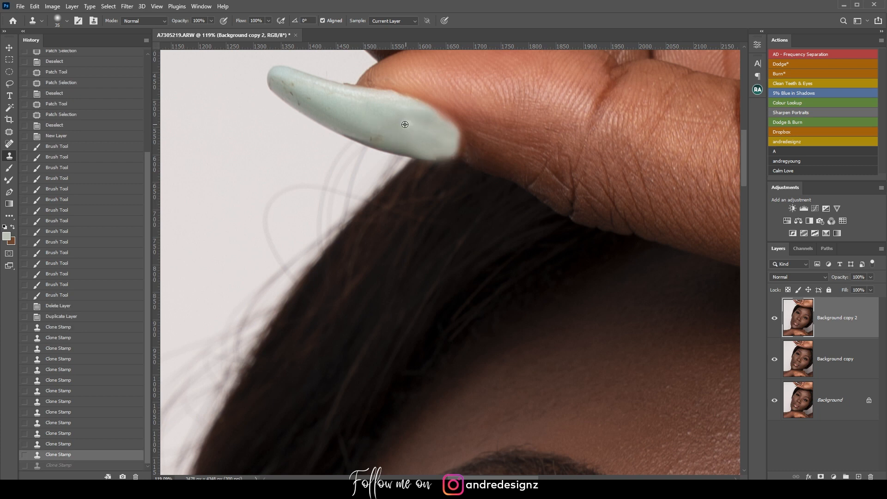
{"action": "mouse_move", "coordinate": [450, 131]}
{"action": "left_mouse_down"}
{"action": "mouse_move", "coordinate": [424, 117]}
{"action": "mouse_move", "coordinate": [420, 143]}
{"action": "mouse_move", "coordinate": [419, 126]}
{"action": "mouse_move", "coordinate": [389, 107]}
{"action": "mouse_move", "coordinate": [443, 142]}
{"action": "left_mouse_up"}
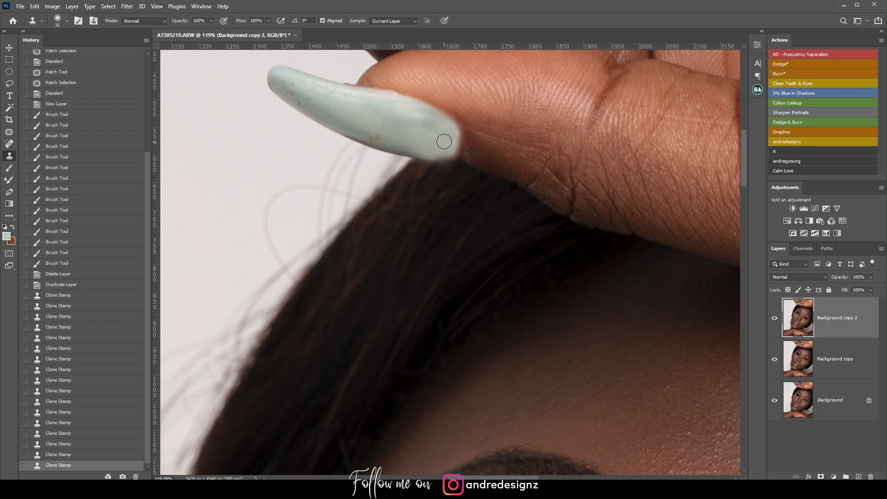
Patch the uneven polish in the middle and base of the thumbnail with smoother neighbouring nail areas
{"action": "scroll", "coordinate": [425, 121], "scroll_direction": "down", "scroll_amount": 8}
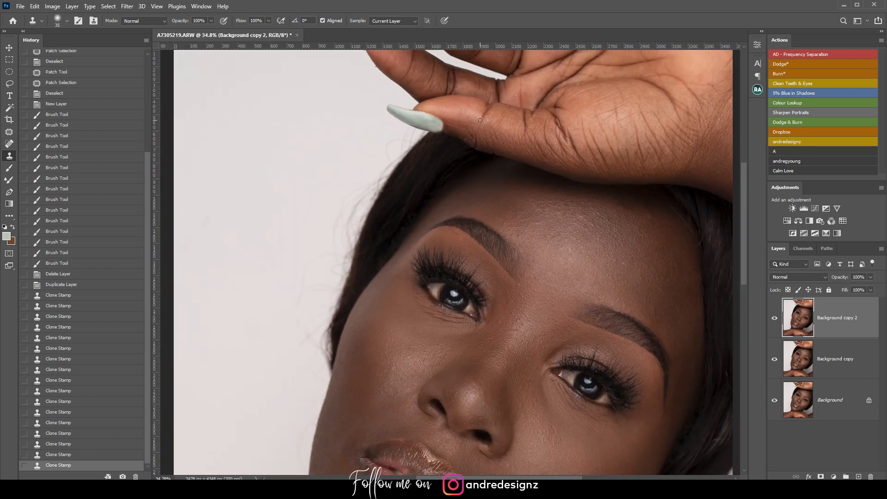
{"action": "scroll", "coordinate": [456, 110], "scroll_direction": "up", "scroll_amount": 4}
{"action": "scroll", "coordinate": [457, 109], "scroll_direction": "up", "scroll_amount": 3}
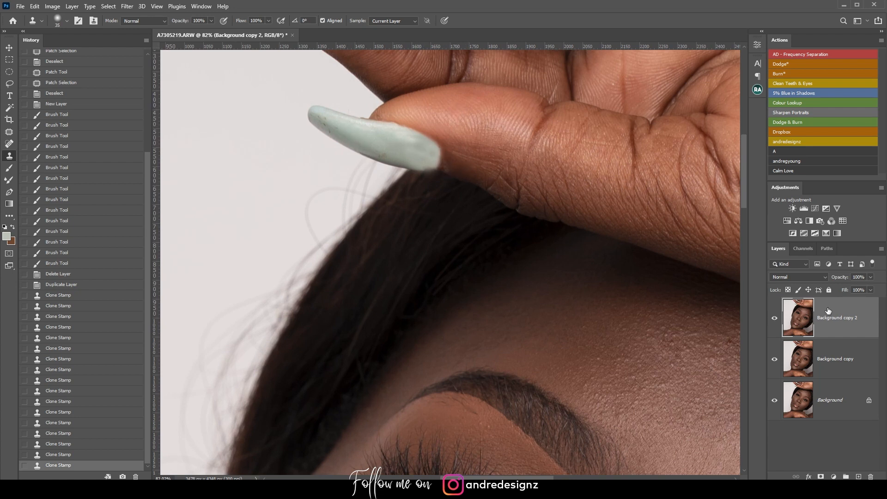
{"action": "key", "text": "j"}
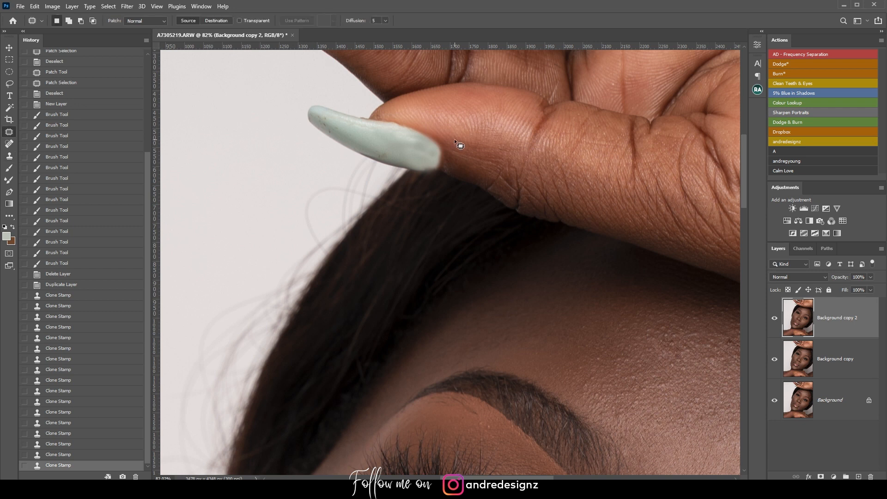
{"action": "mouse_move", "coordinate": [401, 137]}
{"action": "left_mouse_down"}
{"action": "mouse_move", "coordinate": [419, 146]}
{"action": "mouse_move", "coordinate": [370, 138]}
{"action": "left_mouse_up"}
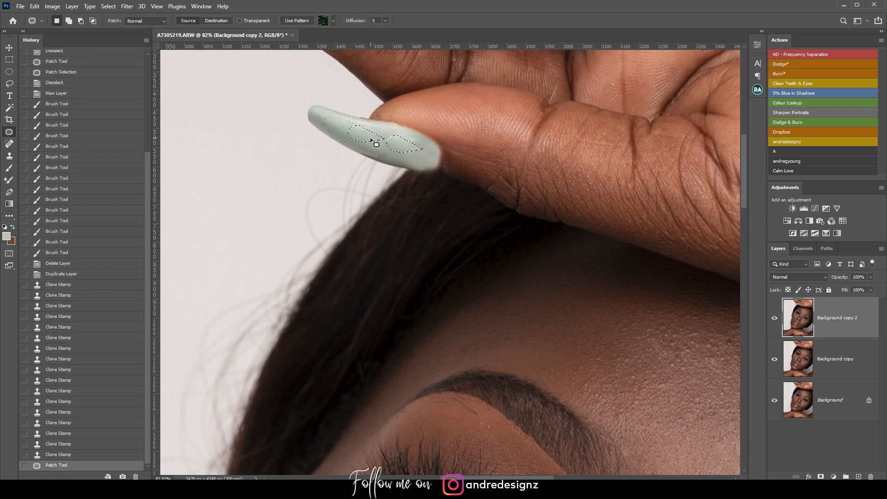
{"action": "key", "text": "ctrl+d"}
{"action": "left_click_drag", "start_coordinate": [428, 148], "coordinate": [412, 136]}
{"action": "left_click_drag", "start_coordinate": [419, 146], "coordinate": [393, 140]}
{"action": "mouse_move", "coordinate": [421, 146]}
{"action": "left_mouse_down"}
{"action": "mouse_move", "coordinate": [431, 154]}
{"action": "mouse_move", "coordinate": [416, 147]}
{"action": "mouse_move", "coordinate": [408, 164]}
{"action": "mouse_move", "coordinate": [390, 157]}
{"action": "mouse_move", "coordinate": [406, 153]}
{"action": "left_mouse_up"}
{"action": "key", "text": "ctrl+d"}
{"action": "key", "text": "ctrl+d"}
{"action": "key", "text": "ctrl+d"}
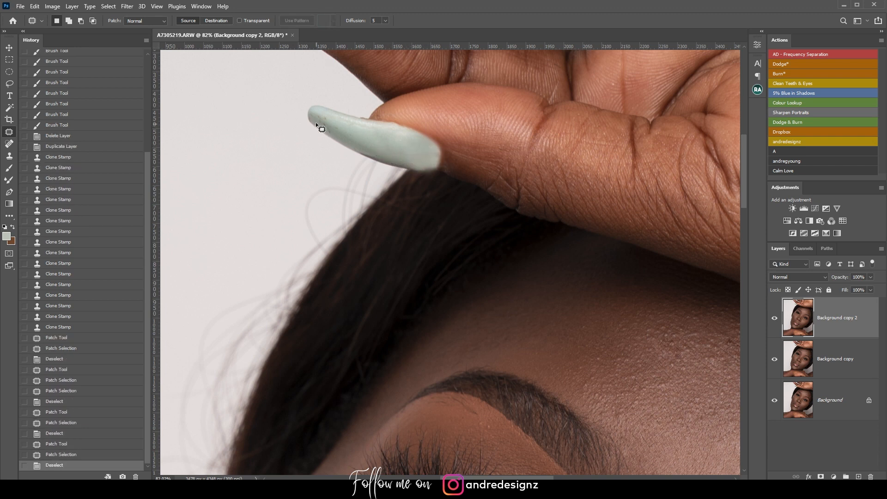
Patch the specks near the tip and along the lower edge of the thumbnail with clean polish
{"action": "mouse_move", "coordinate": [319, 117]}
{"action": "left_mouse_down"}
{"action": "mouse_move", "coordinate": [345, 131]}
{"action": "mouse_move", "coordinate": [323, 123]}
{"action": "mouse_move", "coordinate": [335, 129]}
{"action": "left_mouse_up"}
{"action": "key", "text": "ctrl+d"}
{"action": "key", "text": "ctrl+d"}
{"action": "left_click_drag", "start_coordinate": [338, 132], "coordinate": [354, 138]}
{"action": "key", "text": "ctrl+d"}
Even out the remaining blotches around the rebuilt thumbnail base with further small patches
{"action": "mouse_move", "coordinate": [431, 148]}
{"action": "left_mouse_down"}
{"action": "mouse_move", "coordinate": [412, 138]}
{"action": "mouse_move", "coordinate": [436, 152]}
{"action": "mouse_move", "coordinate": [418, 156]}
{"action": "mouse_move", "coordinate": [430, 160]}
{"action": "mouse_move", "coordinate": [416, 156]}
{"action": "mouse_move", "coordinate": [431, 156]}
{"action": "left_mouse_up"}
{"action": "key", "text": "ctrl+d"}
{"action": "key", "text": "ctrl+d"}
{"action": "key", "text": "ctrl+d"}
{"action": "mouse_move", "coordinate": [427, 159]}
{"action": "left_mouse_down"}
{"action": "mouse_move", "coordinate": [401, 154]}
{"action": "mouse_move", "coordinate": [429, 158]}
{"action": "mouse_move", "coordinate": [410, 140]}
{"action": "mouse_move", "coordinate": [401, 150]}
{"action": "left_mouse_up"}
{"action": "left_click", "coordinate": [440, 147]}
{"action": "key", "text": "ctrl+d"}
{"action": "left_click", "coordinate": [416, 149]}
{"action": "key", "text": "ctrl+d"}
Examine the retouched nail, the face and the whole portrait at several zoom levels
{"action": "scroll", "coordinate": [422, 132], "scroll_direction": "down", "scroll_amount": 3}
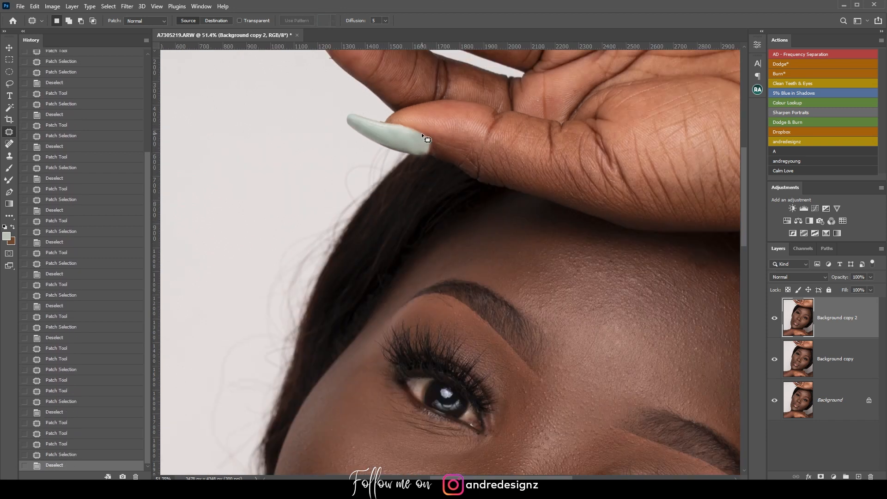
{"action": "scroll", "coordinate": [429, 141], "scroll_direction": "up", "scroll_amount": 2}
{"action": "scroll", "coordinate": [572, 261], "scroll_direction": "down", "scroll_amount": 5}
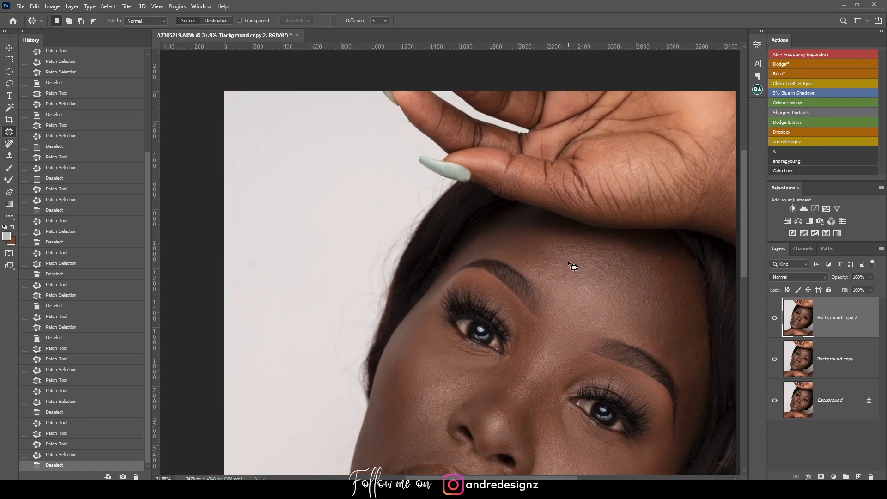
{"action": "scroll", "coordinate": [462, 140], "scroll_direction": "up", "scroll_amount": 2}
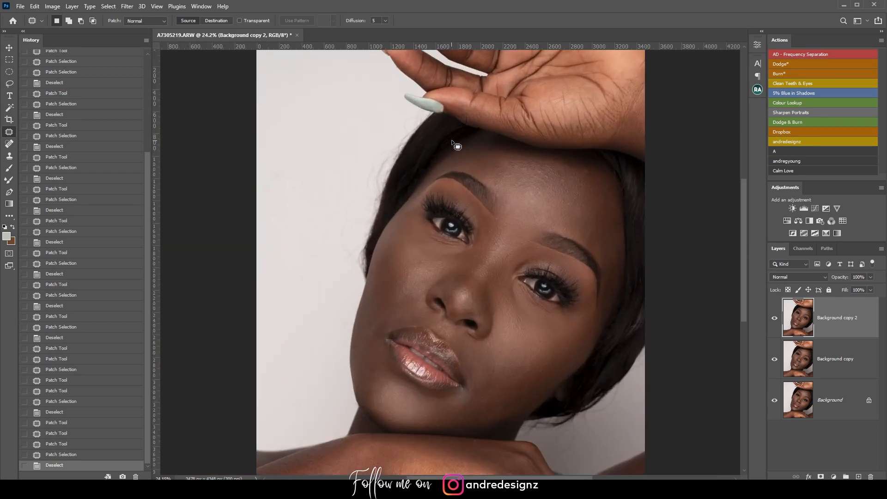
{"action": "scroll", "coordinate": [466, 153], "scroll_direction": "down", "scroll_amount": 3}
{"action": "scroll", "coordinate": [483, 296], "scroll_direction": "up", "scroll_amount": 1}
{"action": "scroll", "coordinate": [487, 287], "scroll_direction": "up", "scroll_amount": 4}
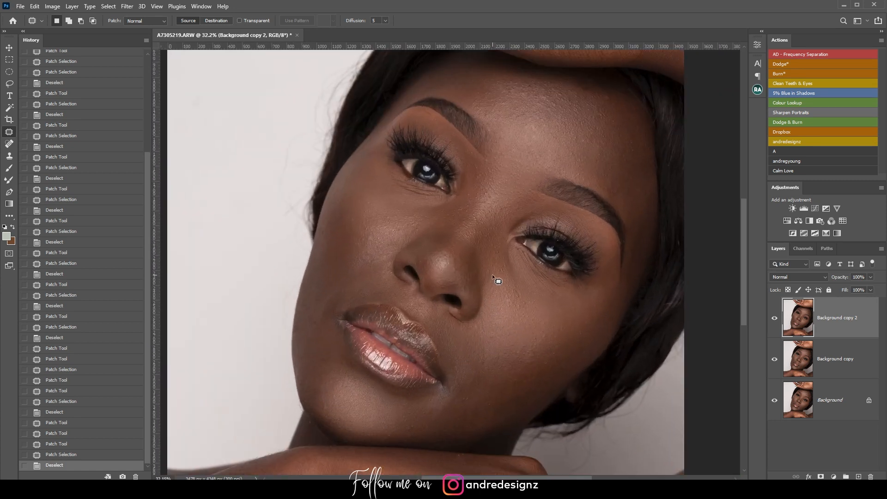
{"action": "scroll", "coordinate": [492, 273], "scroll_direction": "down", "scroll_amount": 2}
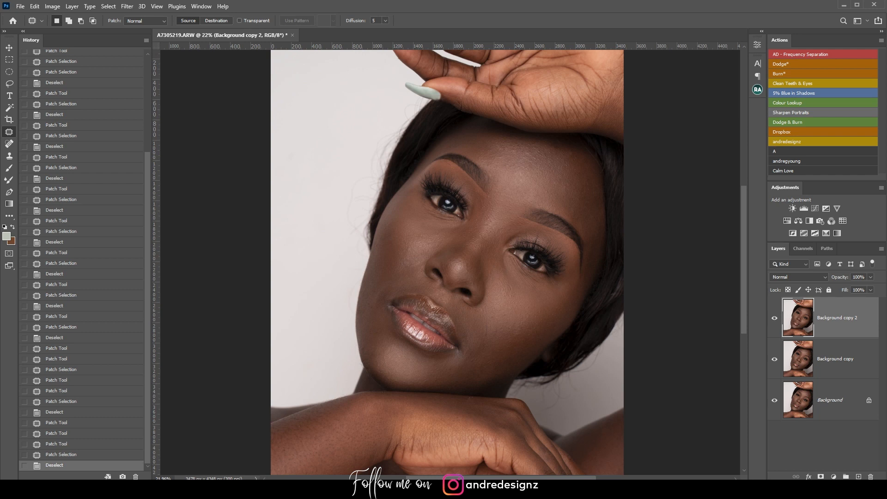
Run the AD - Frequency Separation action, checking the face in the blur preview and applying a Gaussian Blur radius of 4 pixels
{"action": "left_click", "coordinate": [819, 55]}
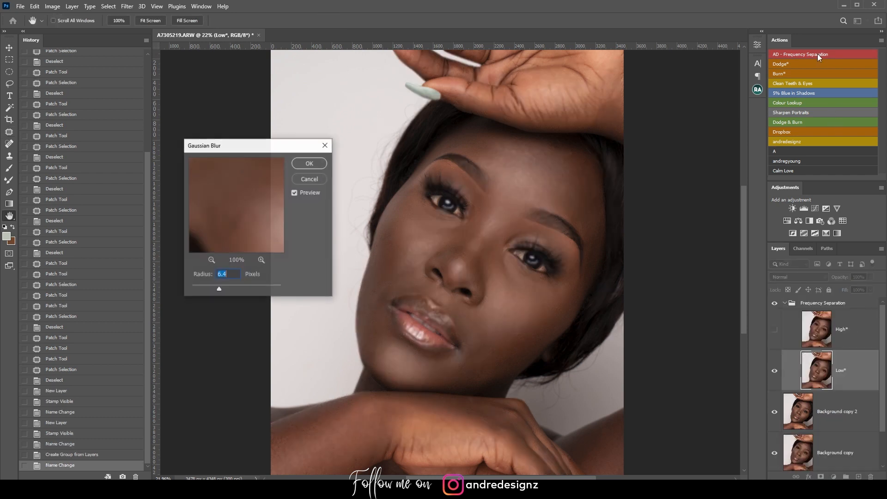
{"action": "left_click_drag", "start_coordinate": [232, 146], "coordinate": [570, 118]}
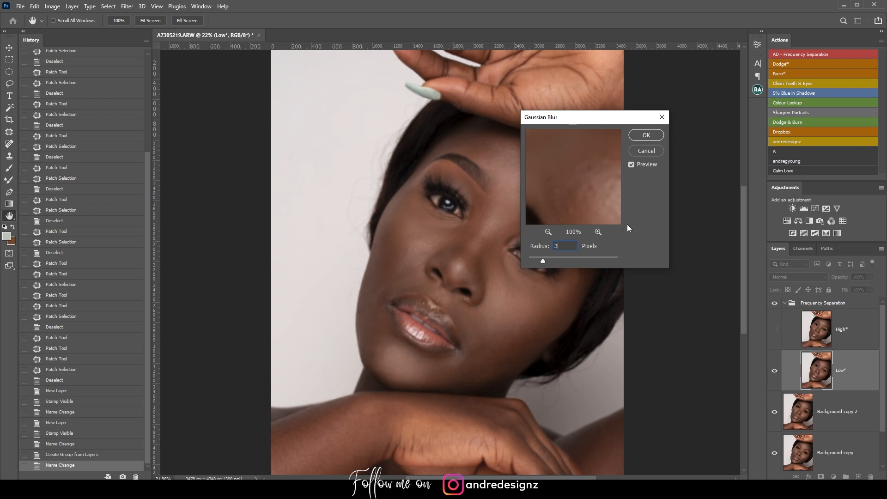
{"action": "left_click_drag", "start_coordinate": [591, 201], "coordinate": [621, 121]}
{"action": "left_click_drag", "start_coordinate": [549, 204], "coordinate": [597, 195]}
{"action": "left_click", "coordinate": [550, 233]}
{"action": "left_click", "coordinate": [549, 233]}
{"action": "left_click", "coordinate": [550, 233]}
{"action": "left_click", "coordinate": [550, 234]}
{"action": "left_click_drag", "start_coordinate": [589, 190], "coordinate": [588, 216]}
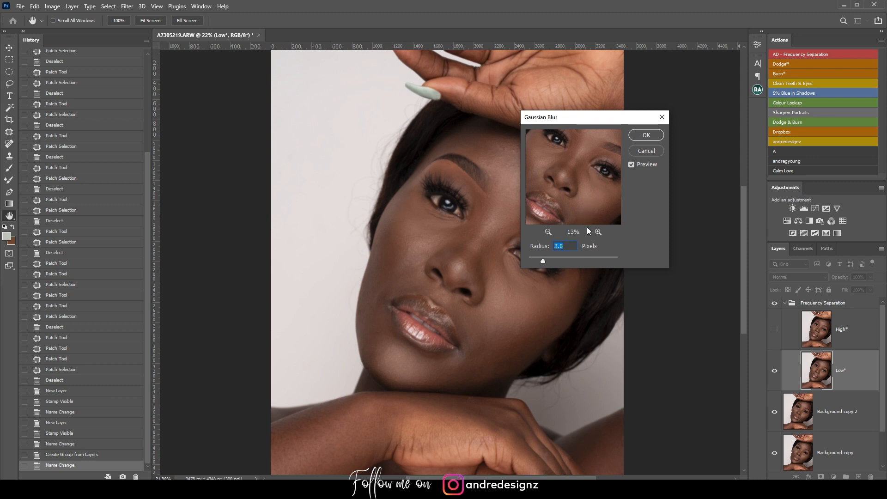
{"action": "type", "text": "4"}
{"action": "left_click", "coordinate": [650, 135]}
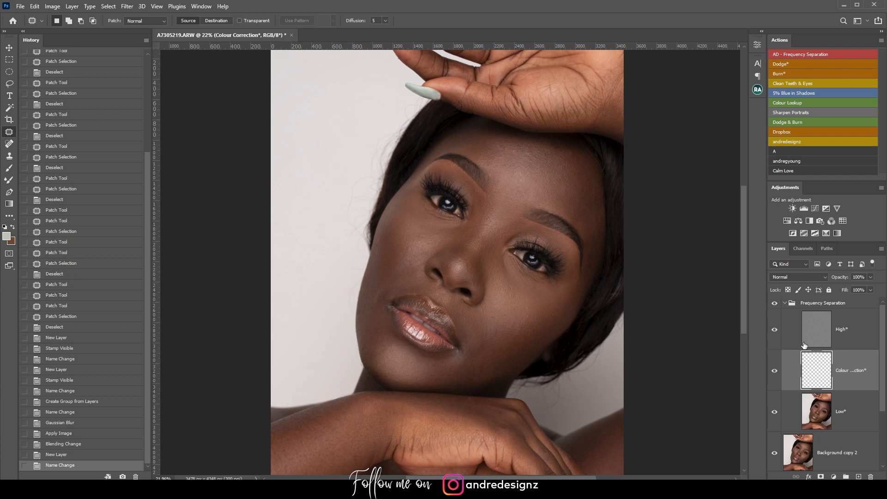
Blend the skin tones across the temple side of the forehead on the Low* layer using a 300-pixel Mixer Brush
{"action": "left_click", "coordinate": [856, 417]}
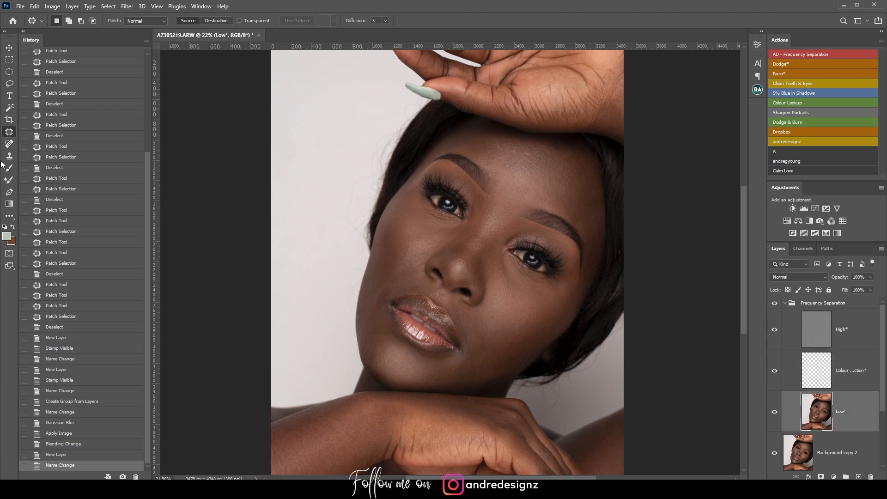
{"action": "left_click", "coordinate": [12, 182]}
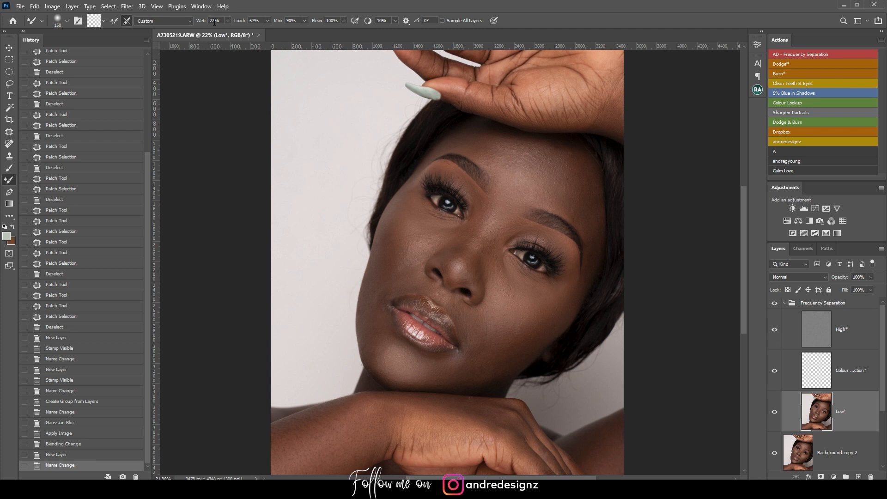
{"action": "scroll", "coordinate": [573, 189], "scroll_direction": "up", "scroll_amount": 5}
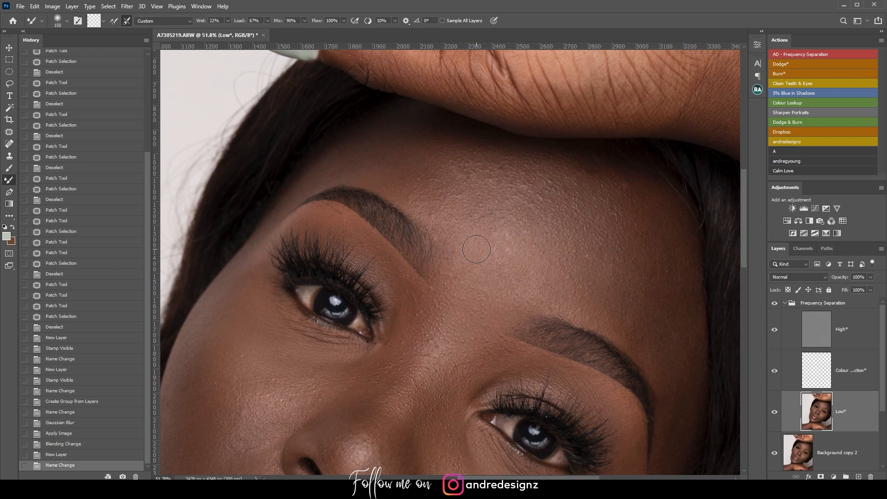
{"action": "key", "text": "bracketright"}
{"action": "key", "text": "bracketright"}
{"action": "key", "text": "bracketright"}
{"action": "key", "text": "bracketright"}
{"action": "mouse_move", "coordinate": [575, 224]}
{"action": "left_mouse_down"}
{"action": "mouse_move", "coordinate": [515, 207]}
{"action": "mouse_move", "coordinate": [556, 196]}
{"action": "mouse_move", "coordinate": [364, 166]}
{"action": "mouse_move", "coordinate": [424, 160]}
{"action": "mouse_move", "coordinate": [389, 156]}
{"action": "mouse_move", "coordinate": [400, 174]}
{"action": "mouse_move", "coordinate": [565, 188]}
{"action": "mouse_move", "coordinate": [650, 286]}
{"action": "left_mouse_up"}
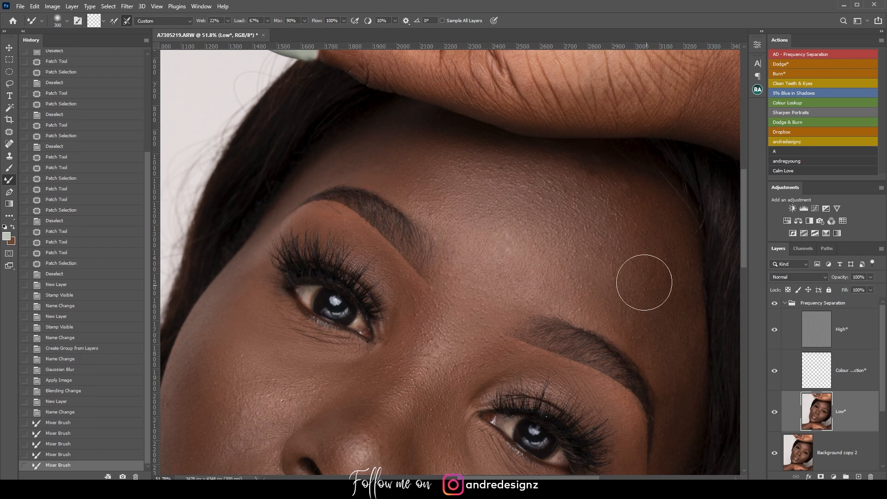
{"action": "left_click_drag", "start_coordinate": [638, 217], "coordinate": [666, 317]}
{"action": "left_click_drag", "start_coordinate": [649, 272], "coordinate": [673, 361]}
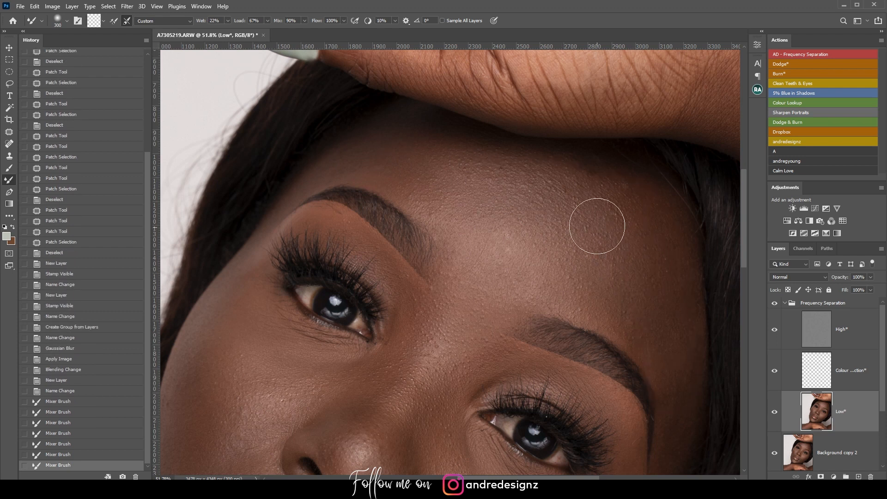
{"action": "left_click_drag", "start_coordinate": [598, 279], "coordinate": [641, 334]}
{"action": "left_click_drag", "start_coordinate": [511, 236], "coordinate": [614, 309]}
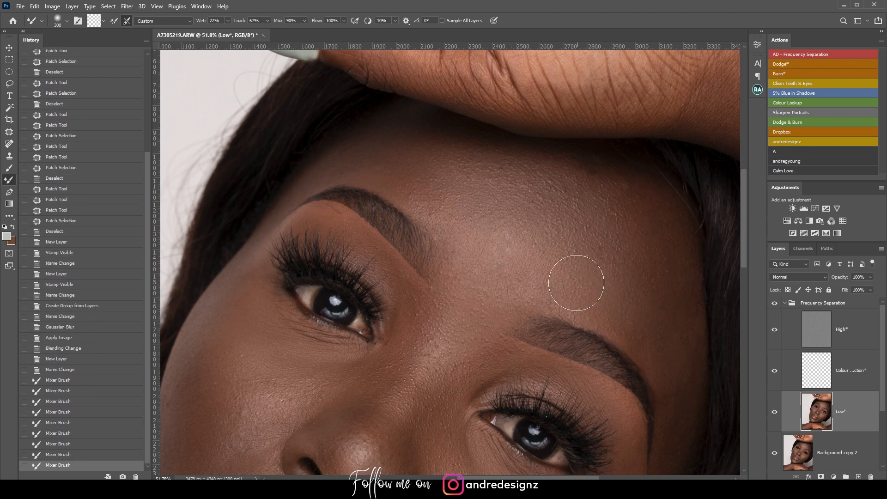
Blend the tones of the central forehead down to the area between the eyebrows with the Mixer Brush
{"action": "left_click_drag", "start_coordinate": [531, 260], "coordinate": [505, 269]}
{"action": "left_click_drag", "start_coordinate": [568, 217], "coordinate": [462, 275]}
{"action": "left_click_drag", "start_coordinate": [514, 207], "coordinate": [458, 296]}
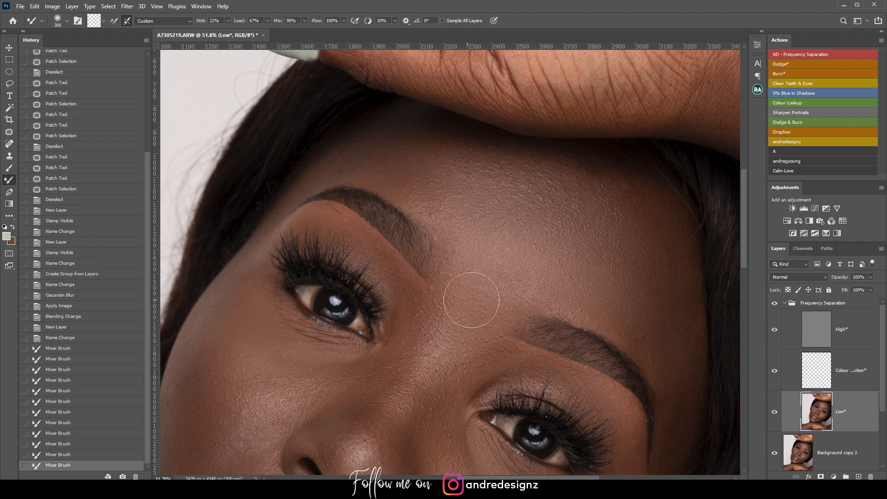
{"action": "left_click_drag", "start_coordinate": [565, 264], "coordinate": [465, 352]}
{"action": "left_click_drag", "start_coordinate": [529, 255], "coordinate": [422, 369]}
Smooth the skin between the inner eye corners and along the nose bridge with a 175-pixel Mixer Brush
{"action": "key", "text": "["}
{"action": "key", "text": "["}
{"action": "key", "text": "["}
{"action": "key", "text": "["}
{"action": "key", "text": "["}
{"action": "left_click_drag", "start_coordinate": [444, 337], "coordinate": [394, 404]}
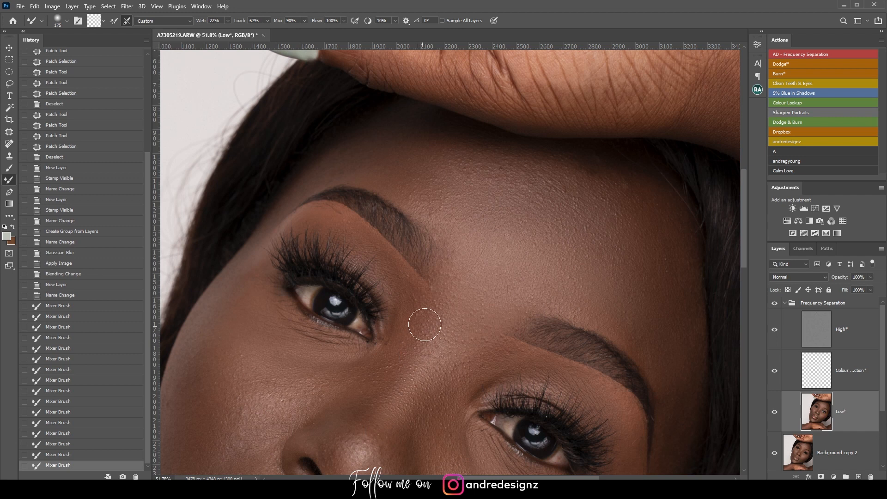
{"action": "left_click_drag", "start_coordinate": [332, 424], "coordinate": [326, 429]}
{"action": "left_click_drag", "start_coordinate": [482, 339], "coordinate": [401, 467]}
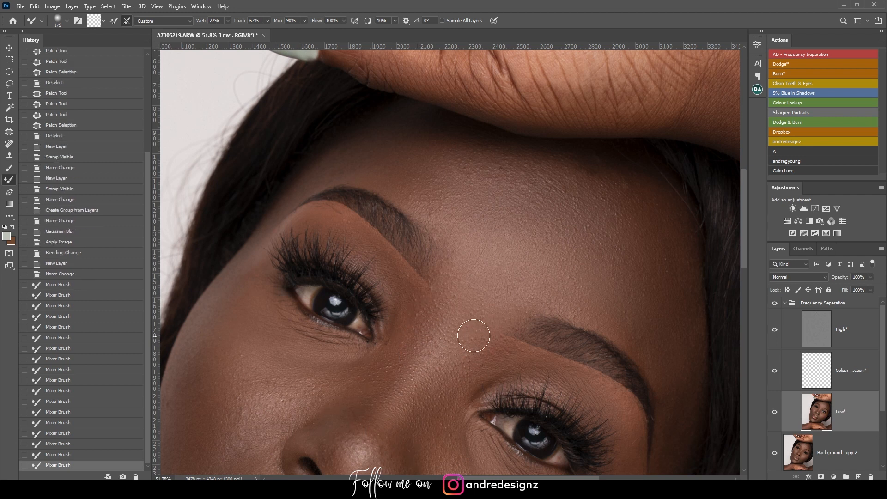
{"action": "left_click_drag", "start_coordinate": [420, 369], "coordinate": [406, 400]}
Even out the remaining tone transitions across the whole forehead with a 300-pixel Mixer Brush
{"action": "key", "text": "]"}
{"action": "key", "text": "]"}
{"action": "key", "text": "]"}
{"action": "key", "text": "]"}
{"action": "key", "text": "]"}
{"action": "left_click_drag", "start_coordinate": [499, 252], "coordinate": [455, 277]}
{"action": "left_click_drag", "start_coordinate": [578, 289], "coordinate": [498, 299]}
{"action": "left_click_drag", "start_coordinate": [569, 214], "coordinate": [434, 210]}
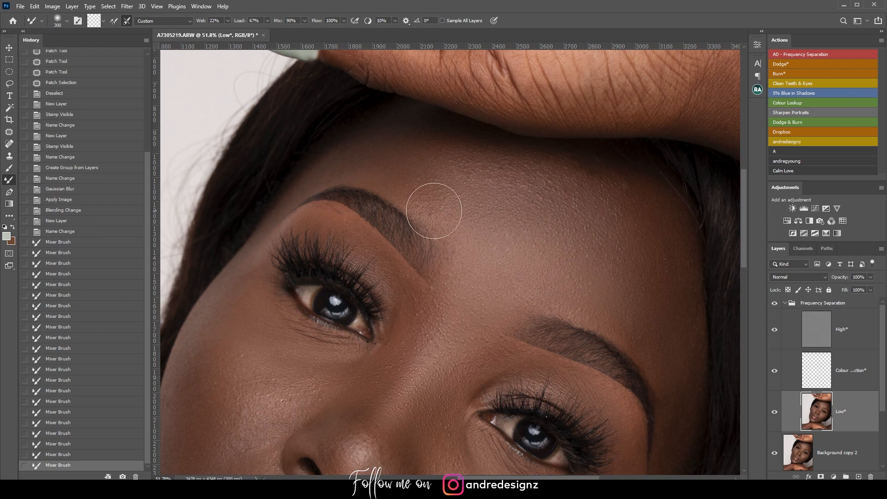
{"action": "left_click_drag", "start_coordinate": [606, 264], "coordinate": [690, 151]}
{"action": "left_click_drag", "start_coordinate": [606, 215], "coordinate": [610, 135]}
Blend the skin under the eye with a 175-pixel Mixer Brush and the cheek beneath it with a 300-pixel one
{"action": "key", "text": "["}
{"action": "key", "text": "["}
{"action": "key", "text": "["}
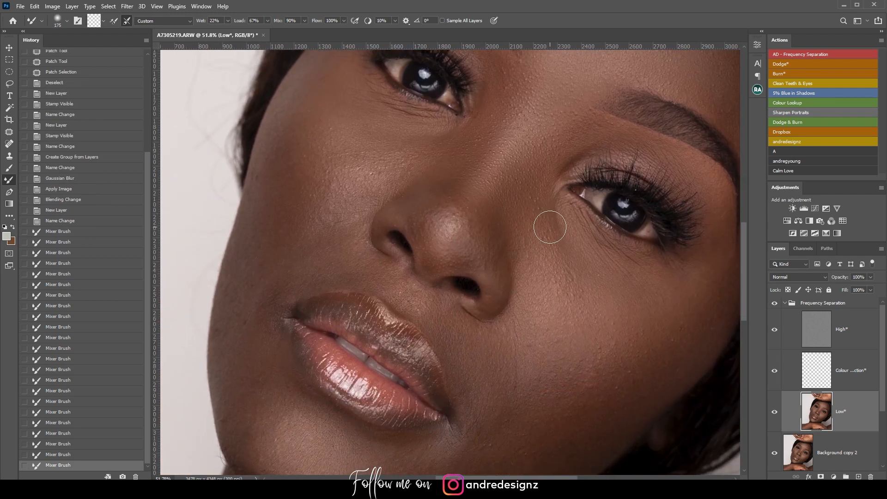
{"action": "mouse_move", "coordinate": [555, 211]}
{"action": "left_mouse_down"}
{"action": "mouse_move", "coordinate": [543, 270]}
{"action": "mouse_move", "coordinate": [553, 247]}
{"action": "mouse_move", "coordinate": [561, 259]}
{"action": "mouse_move", "coordinate": [546, 242]}
{"action": "mouse_move", "coordinate": [642, 293]}
{"action": "left_mouse_up"}
{"action": "key", "text": "bracketright"}
{"action": "key", "text": "bracketright"}
{"action": "key", "text": "bracketright"}
{"action": "left_click_drag", "start_coordinate": [555, 255], "coordinate": [636, 276]}
{"action": "mouse_move", "coordinate": [554, 291]}
{"action": "left_mouse_down"}
{"action": "mouse_move", "coordinate": [625, 307]}
{"action": "mouse_move", "coordinate": [671, 296]}
{"action": "mouse_move", "coordinate": [568, 238]}
{"action": "left_mouse_up"}
Smooth the tones from the lower cheek to the jaw and along the fold between the nose and mouth corner
{"action": "mouse_move", "coordinate": [490, 330]}
{"action": "left_mouse_down"}
{"action": "mouse_move", "coordinate": [570, 268]}
{"action": "mouse_move", "coordinate": [490, 349]}
{"action": "mouse_move", "coordinate": [355, 436]}
{"action": "left_mouse_up"}
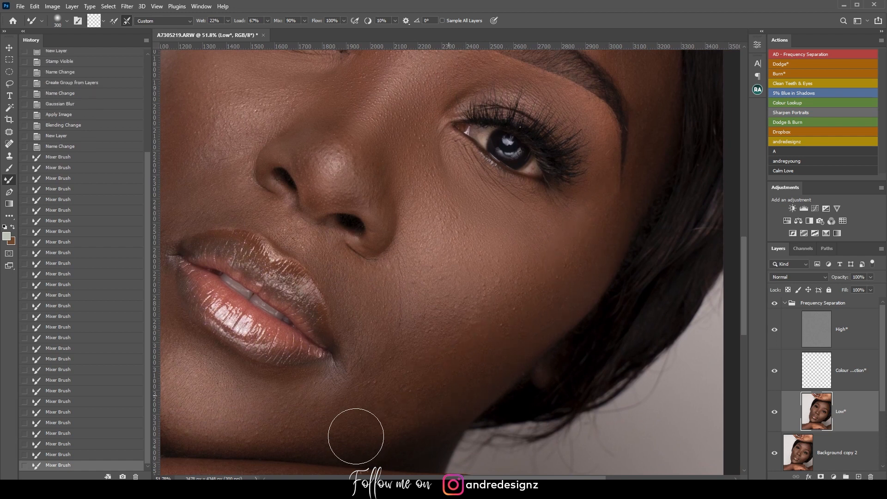
{"action": "left_click_drag", "start_coordinate": [499, 341], "coordinate": [342, 432]}
{"action": "left_click_drag", "start_coordinate": [499, 277], "coordinate": [304, 407]}
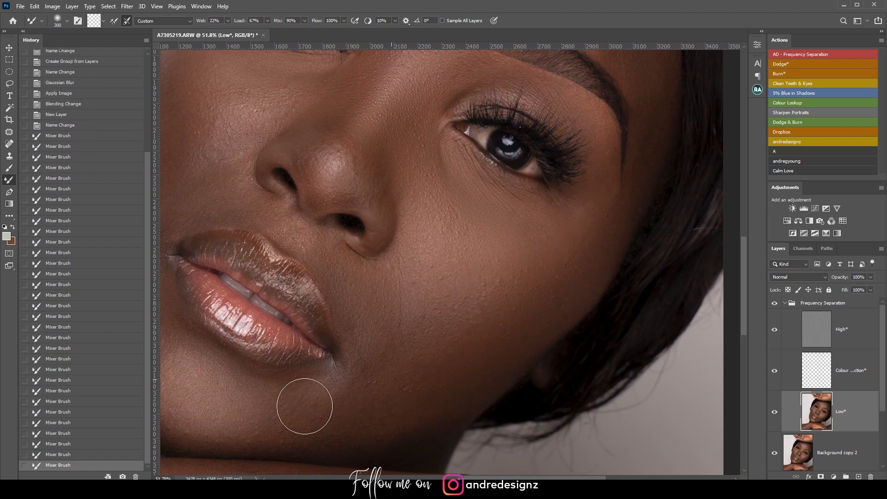
{"action": "left_click_drag", "start_coordinate": [425, 312], "coordinate": [339, 370]}
{"action": "mouse_move", "coordinate": [404, 281]}
{"action": "left_mouse_down"}
{"action": "mouse_move", "coordinate": [370, 326]}
{"action": "mouse_move", "coordinate": [375, 337]}
{"action": "left_mouse_up"}
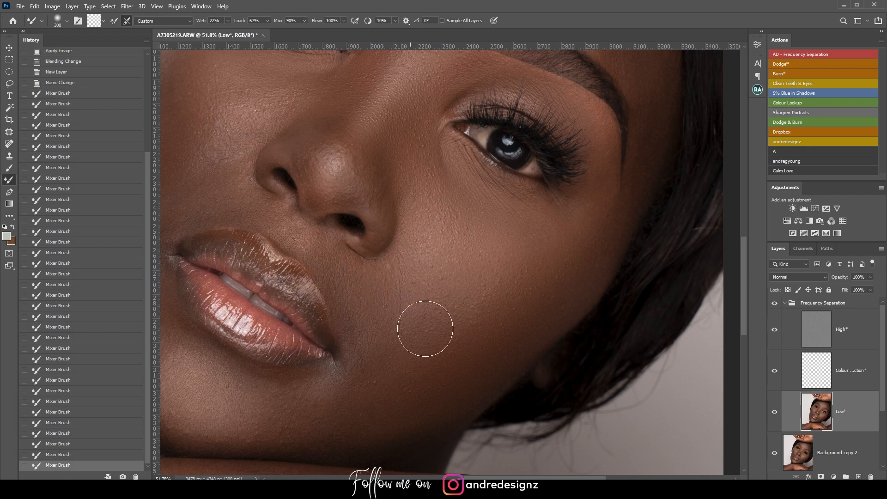
{"action": "mouse_move", "coordinate": [424, 194]}
{"action": "left_mouse_down"}
{"action": "mouse_move", "coordinate": [434, 301]}
{"action": "mouse_move", "coordinate": [387, 301]}
{"action": "left_mouse_up"}
{"action": "mouse_move", "coordinate": [318, 270]}
{"action": "left_mouse_down"}
{"action": "mouse_move", "coordinate": [350, 293]}
{"action": "mouse_move", "coordinate": [367, 363]}
{"action": "left_mouse_up"}
Blend the tones of the chin and the cheek on the opposite side of the face with the Mixer Brush
{"action": "left_click_drag", "start_coordinate": [374, 328], "coordinate": [688, 222]}
{"action": "left_click_drag", "start_coordinate": [652, 291], "coordinate": [555, 330]}
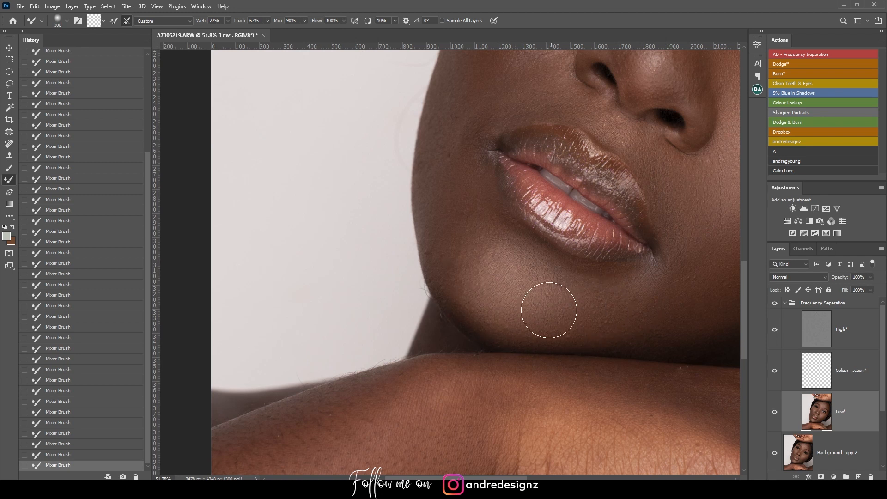
{"action": "mouse_move", "coordinate": [482, 244]}
{"action": "left_mouse_down"}
{"action": "mouse_move", "coordinate": [507, 294]}
{"action": "mouse_move", "coordinate": [556, 345]}
{"action": "left_mouse_up"}
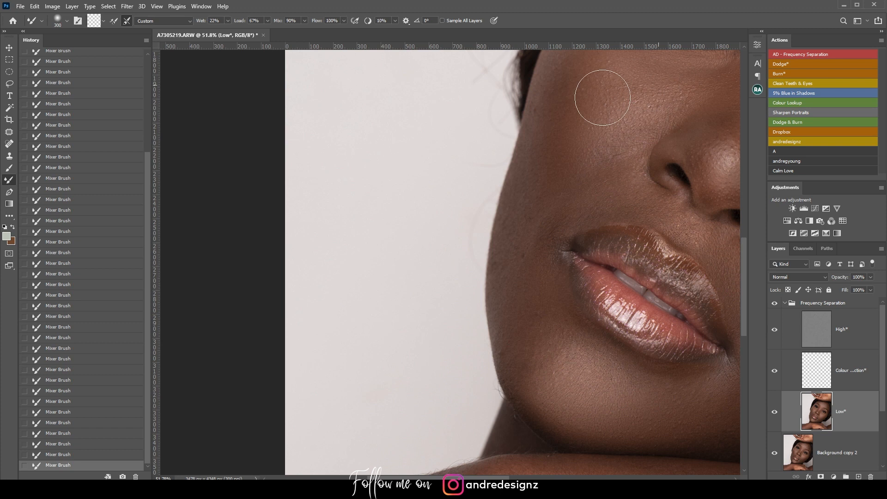
{"action": "left_click_drag", "start_coordinate": [637, 118], "coordinate": [577, 180]}
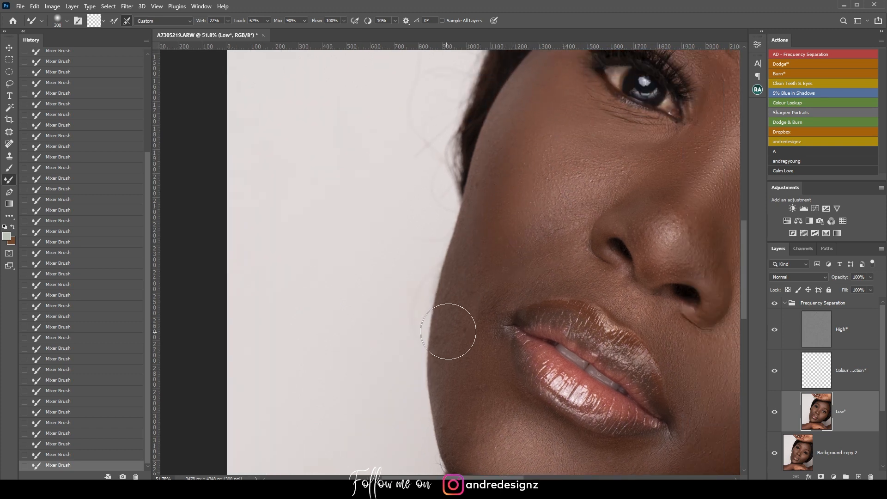
{"action": "left_click_drag", "start_coordinate": [580, 198], "coordinate": [515, 257]}
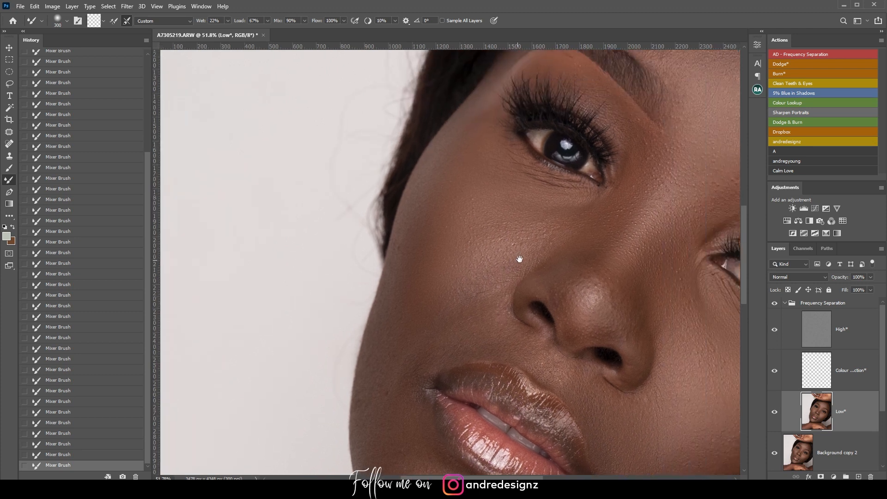
Smooth the side of the nose beneath the inner eye corner with a smaller Mixer Brush of up to 200 pixels
{"action": "key", "text": "bracketleft"}
{"action": "key", "text": "bracketleft"}
{"action": "key", "text": "bracketleft"}
{"action": "key", "text": "bracketleft"}
{"action": "left_click_drag", "start_coordinate": [610, 272], "coordinate": [571, 325]}
{"action": "left_click_drag", "start_coordinate": [612, 270], "coordinate": [578, 328]}
{"action": "key", "text": "bracketright"}
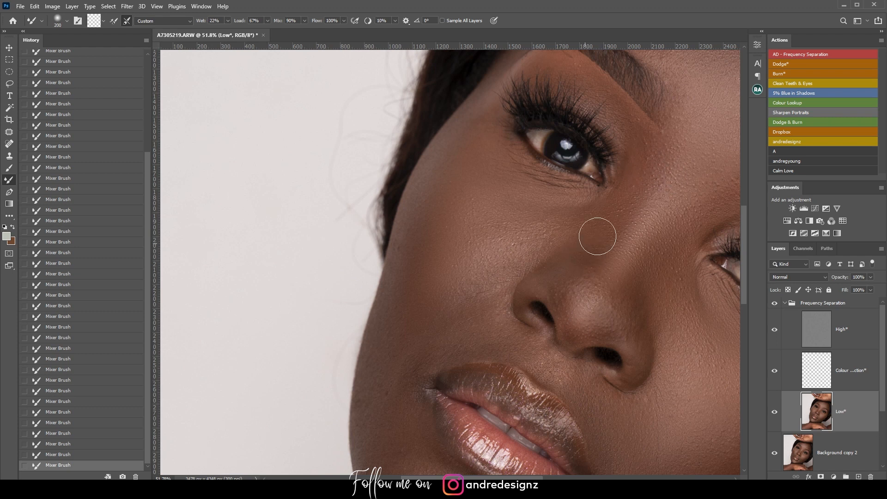
Even out the cheek between the nose and the face edge on the image's left with an enlarged Mixer Brush
{"action": "mouse_move", "coordinate": [554, 291]}
{"action": "left_mouse_down"}
{"action": "mouse_move", "coordinate": [651, 226]}
{"action": "mouse_move", "coordinate": [645, 231]}
{"action": "left_mouse_up"}
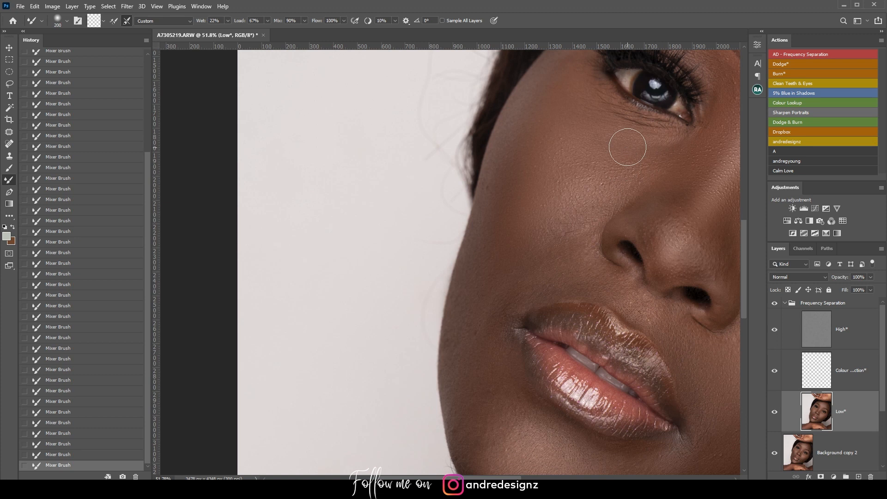
{"action": "key", "text": "bracketright"}
{"action": "key", "text": "bracketright"}
{"action": "key", "text": "bracketright"}
{"action": "mouse_move", "coordinate": [557, 232]}
{"action": "left_mouse_down"}
{"action": "mouse_move", "coordinate": [559, 120]}
{"action": "mouse_move", "coordinate": [536, 191]}
{"action": "mouse_move", "coordinate": [540, 274]}
{"action": "mouse_move", "coordinate": [551, 195]}
{"action": "mouse_move", "coordinate": [525, 216]}
{"action": "mouse_move", "coordinate": [516, 301]}
{"action": "mouse_move", "coordinate": [485, 298]}
{"action": "left_mouse_up"}
{"action": "key", "text": "bracketleft"}
{"action": "key", "text": "bracketleft"}
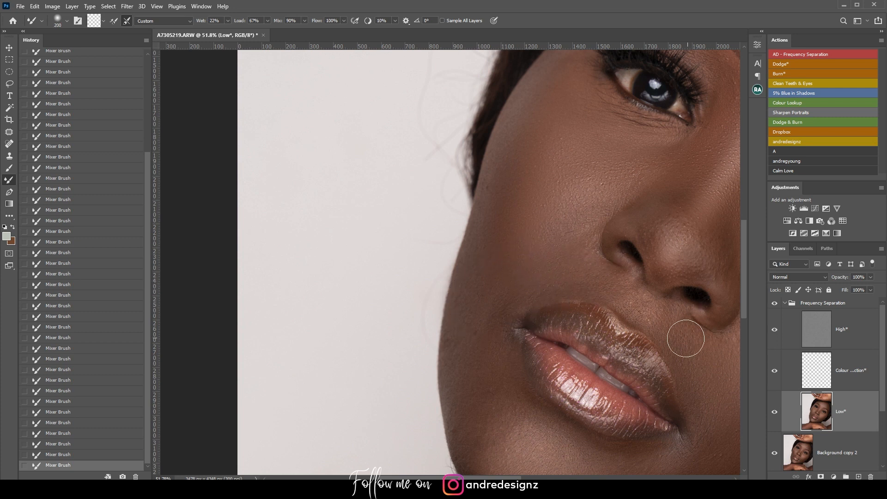
Refine the tone transitions around the mouth, chin, cheeks and nose with a 200-pixel Mixer Brush
{"action": "left_click_drag", "start_coordinate": [662, 317], "coordinate": [697, 185]}
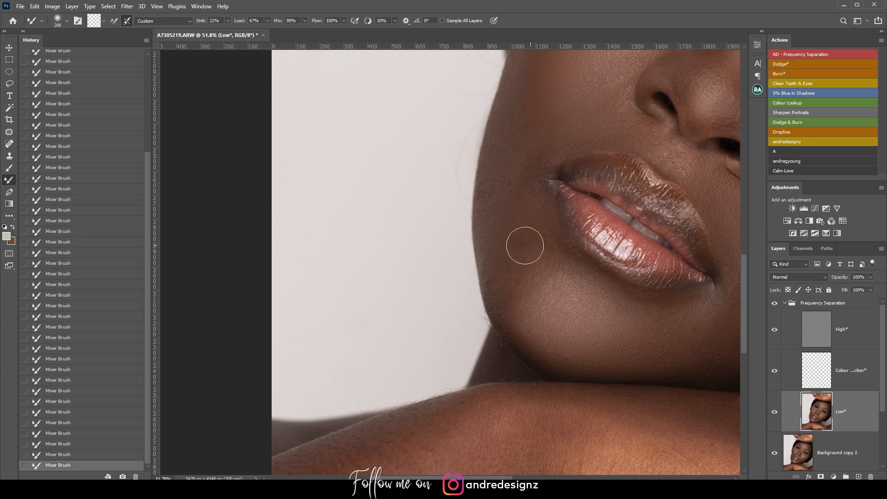
{"action": "mouse_move", "coordinate": [615, 323]}
{"action": "left_mouse_down"}
{"action": "mouse_move", "coordinate": [571, 281]}
{"action": "mouse_move", "coordinate": [578, 277]}
{"action": "left_mouse_up"}
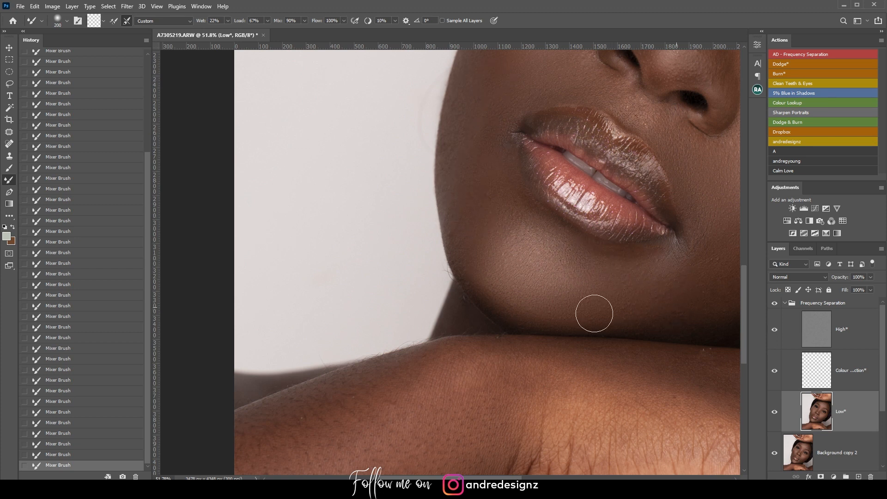
{"action": "left_click_drag", "start_coordinate": [696, 221], "coordinate": [499, 322]}
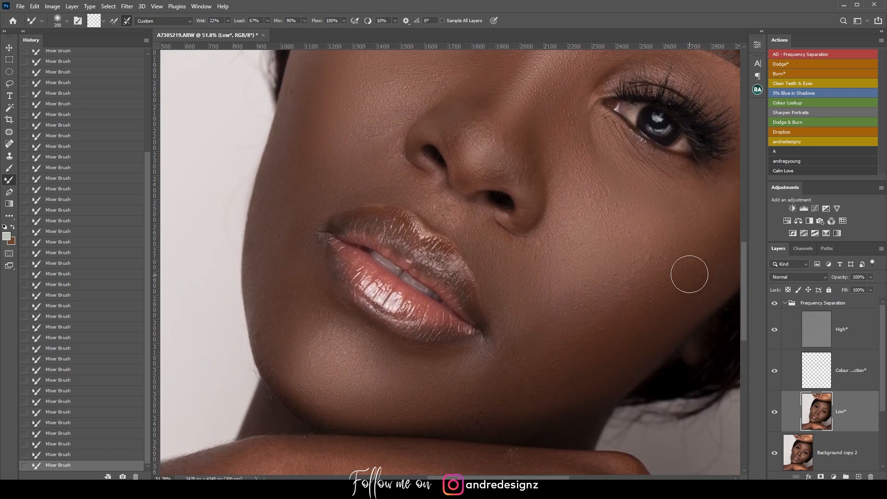
{"action": "left_click_drag", "start_coordinate": [586, 206], "coordinate": [698, 261]}
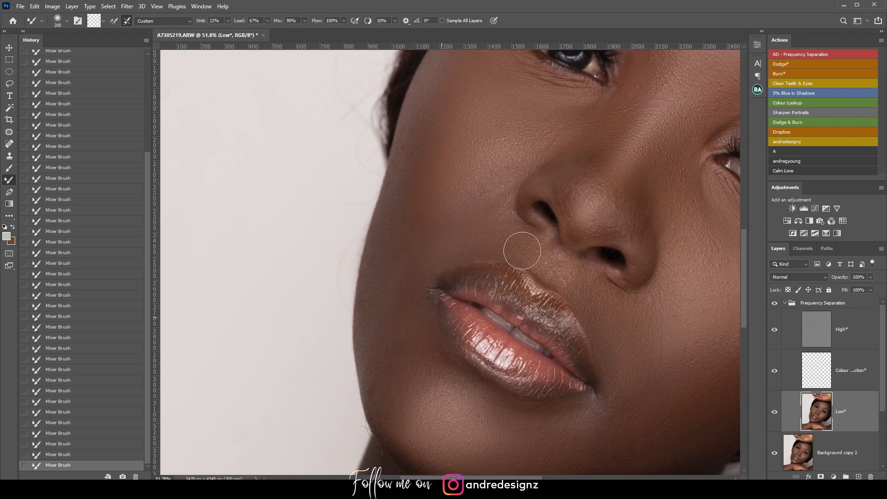
{"action": "left_click_drag", "start_coordinate": [588, 168], "coordinate": [558, 272]}
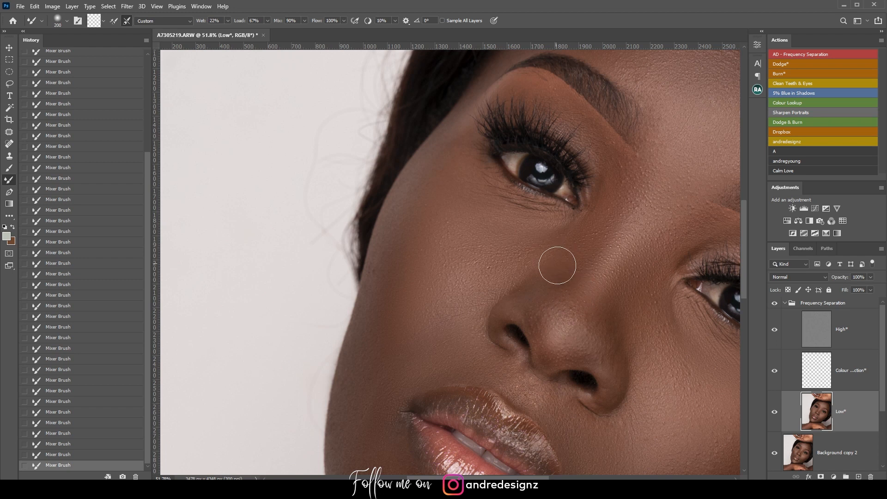
Collapse the Frequency Separation group and compare the retouched portrait with the original Background layer by toggling the other layers' visibility
{"action": "scroll", "coordinate": [557, 265], "scroll_direction": "down", "scroll_amount": 5}
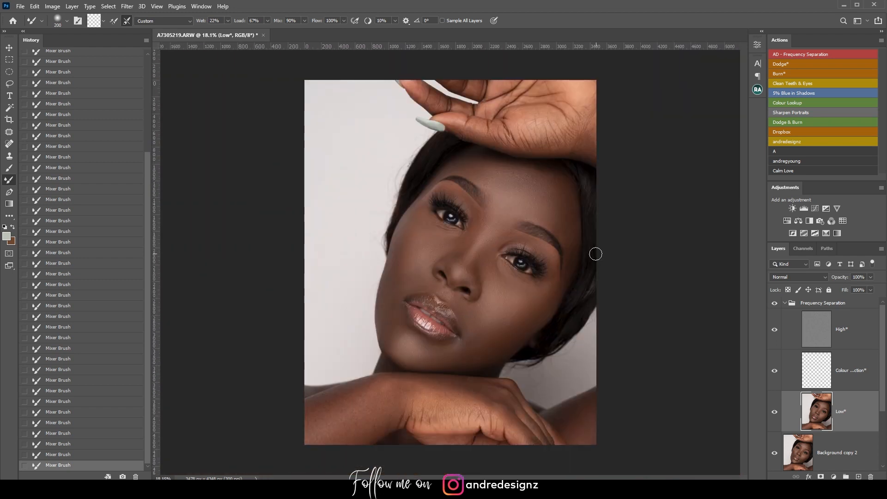
{"action": "scroll", "coordinate": [570, 269], "scroll_direction": "up", "scroll_amount": 2}
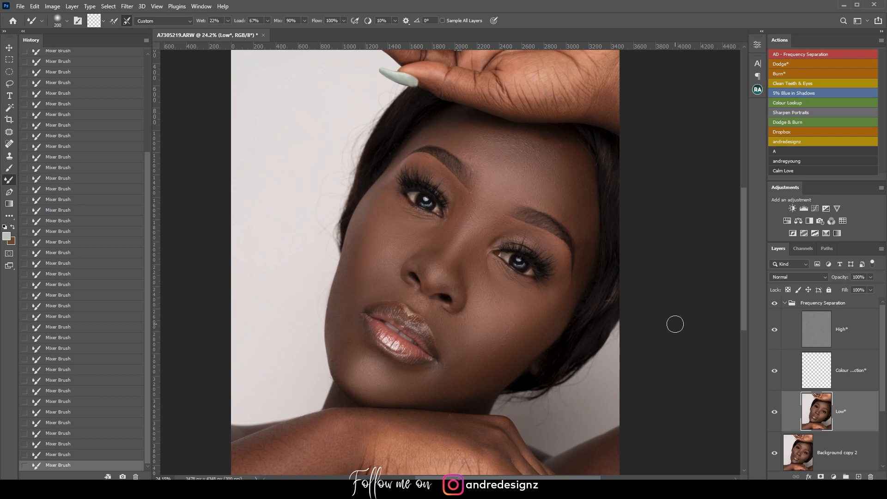
{"action": "left_click", "coordinate": [786, 304]}
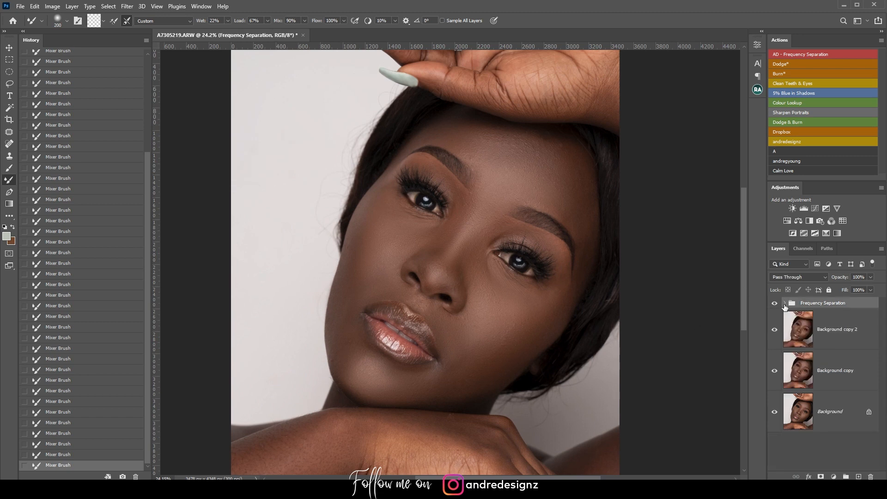
{"action": "left_click", "coordinate": [775, 414], "text": "alt"}
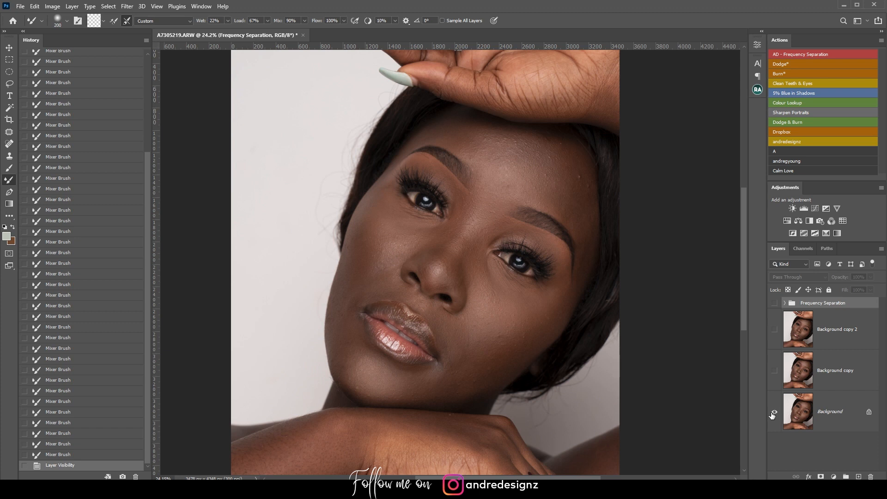
{"action": "left_click", "coordinate": [775, 413], "text": "alt"}
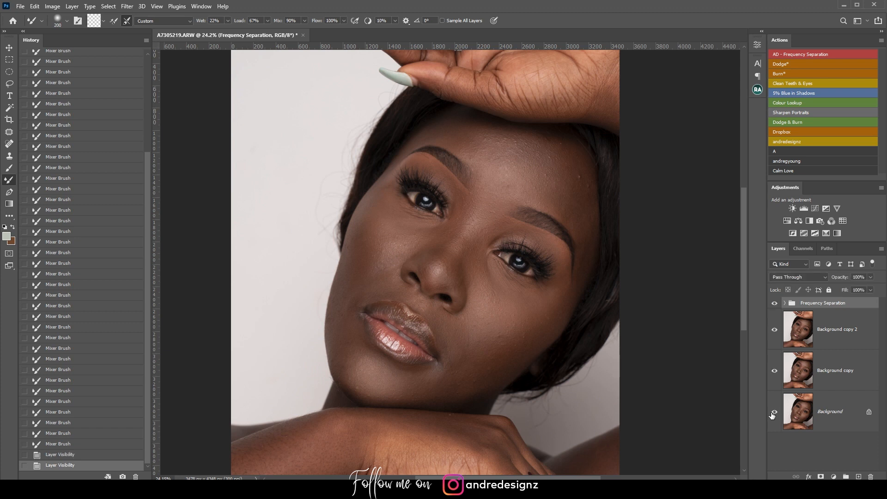
{"action": "left_click", "coordinate": [775, 413], "text": "alt"}
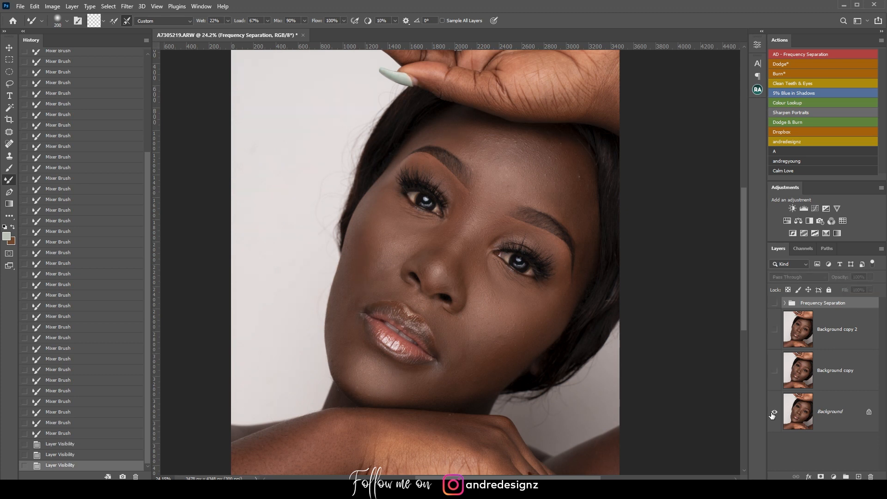
{"action": "left_click", "coordinate": [775, 413], "text": "alt"}
{"action": "left_click", "coordinate": [774, 412], "text": "alt"}
{"action": "left_click", "coordinate": [775, 413], "text": "alt"}
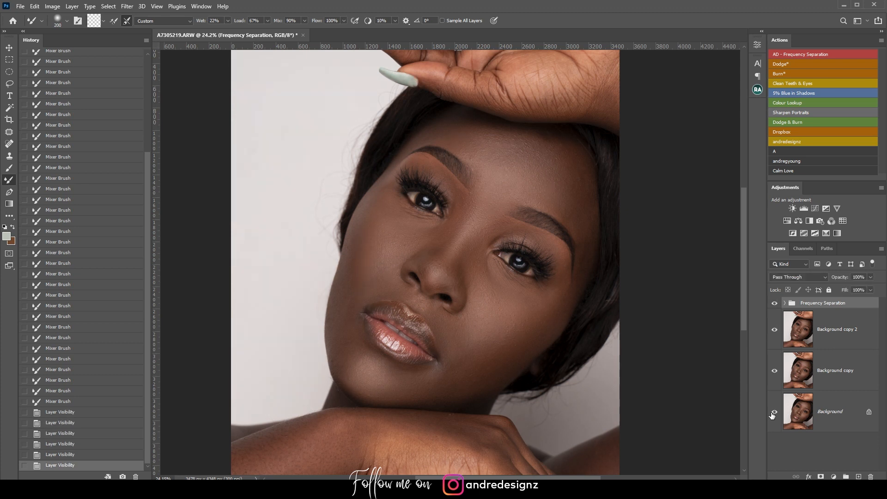
Compare the portrait with and without the Frequency Separation group, leaving the group visible
{"action": "left_click", "coordinate": [776, 304]}
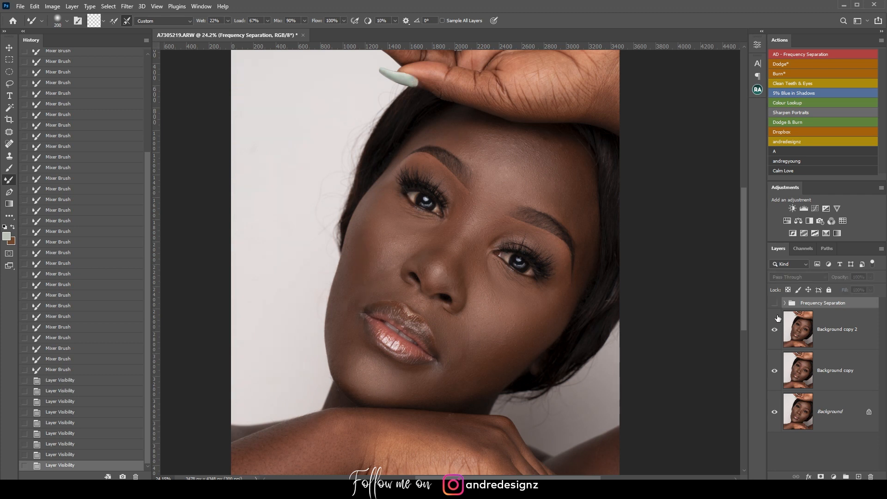
{"action": "left_click", "coordinate": [775, 305]}
{"action": "left_click", "coordinate": [775, 305]}
{"action": "left_click", "coordinate": [775, 304]}
{"action": "left_click", "coordinate": [775, 304]}
{"action": "left_click", "coordinate": [775, 304]}
{"action": "left_click", "coordinate": [775, 304]}
{"action": "left_click", "coordinate": [775, 304]}
{"action": "scroll", "coordinate": [480, 298], "scroll_direction": "up", "scroll_amount": 1}
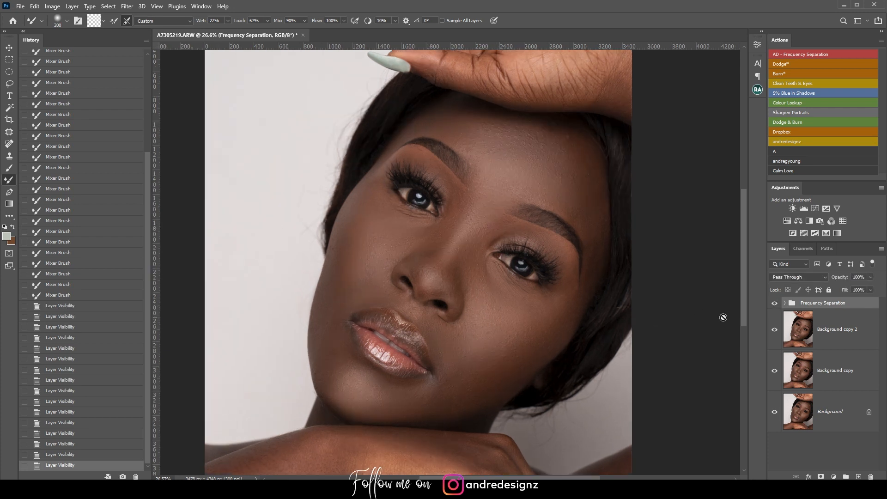
Select the Low* layer in the Frequency Separation group and blend the cheek on the image's left with a 300-pixel Mixer Brush
{"action": "left_click", "coordinate": [785, 304]}
{"action": "left_click", "coordinate": [817, 411]}
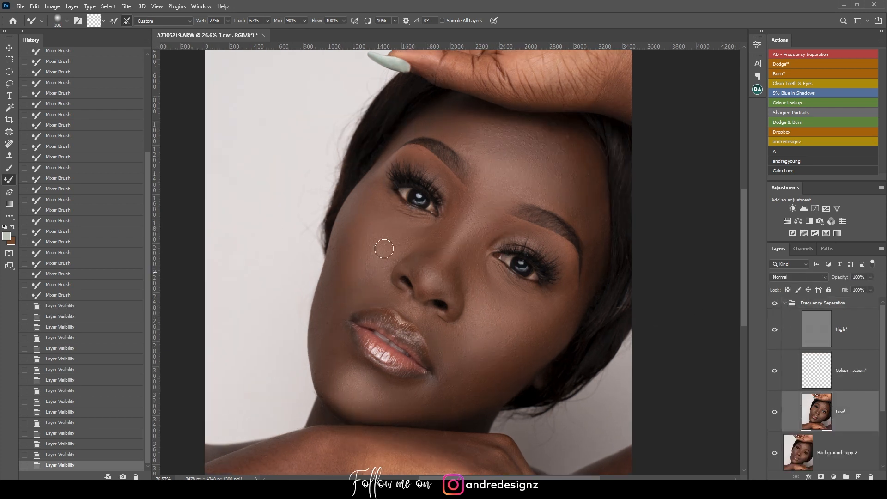
{"action": "scroll", "coordinate": [323, 217], "scroll_direction": "up", "scroll_amount": 2}
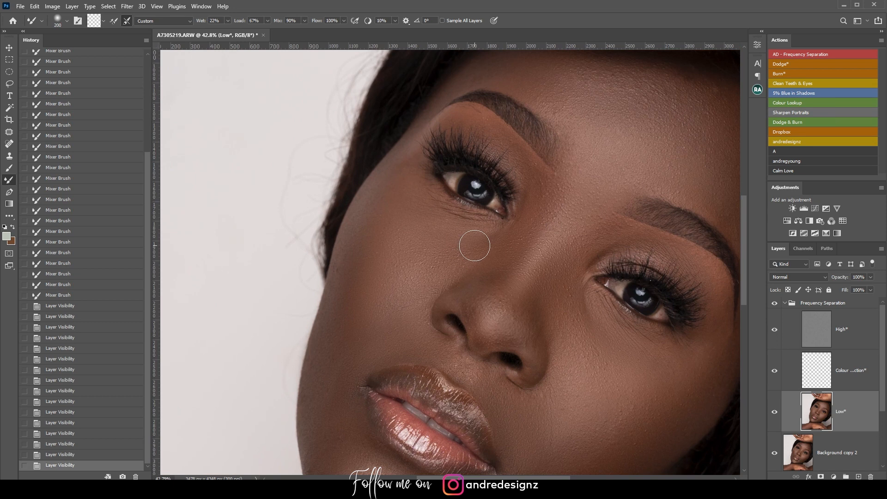
{"action": "key", "text": "bracketright"}
{"action": "key", "text": "bracketright"}
{"action": "mouse_move", "coordinate": [388, 243]}
{"action": "left_mouse_down"}
{"action": "mouse_move", "coordinate": [396, 202]}
{"action": "mouse_move", "coordinate": [396, 293]}
{"action": "mouse_move", "coordinate": [352, 359]}
{"action": "mouse_move", "coordinate": [340, 349]}
{"action": "mouse_move", "coordinate": [356, 305]}
{"action": "left_mouse_up"}
{"action": "mouse_move", "coordinate": [395, 192]}
{"action": "left_mouse_down"}
{"action": "mouse_move", "coordinate": [386, 321]}
{"action": "mouse_move", "coordinate": [381, 295]}
{"action": "mouse_move", "coordinate": [330, 382]}
{"action": "left_mouse_up"}
{"action": "left_click_drag", "start_coordinate": [351, 335], "coordinate": [347, 361]}
Smooth the cheek, jaw and chin on the image's right with the 300-pixel Mixer Brush
{"action": "left_click_drag", "start_coordinate": [595, 307], "coordinate": [499, 168]}
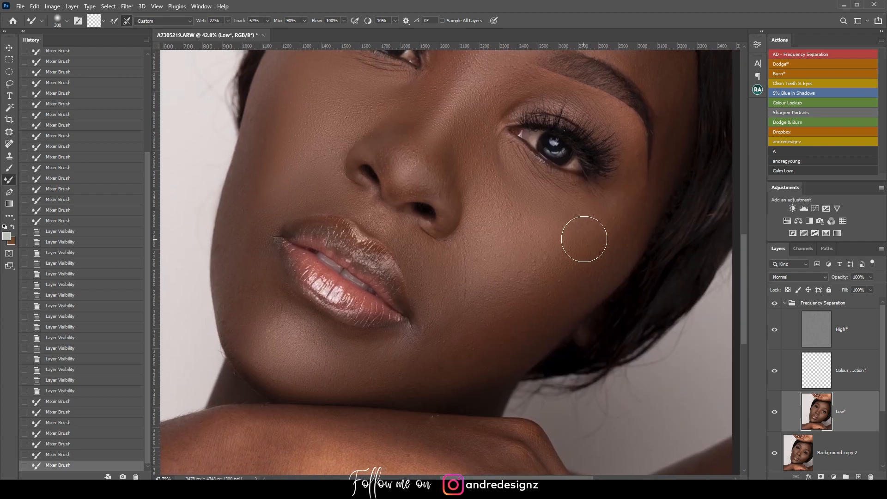
{"action": "left_click_drag", "start_coordinate": [450, 346], "coordinate": [439, 356]}
{"action": "left_click_drag", "start_coordinate": [554, 247], "coordinate": [451, 349]}
{"action": "mouse_move", "coordinate": [577, 282]}
{"action": "left_mouse_down"}
{"action": "mouse_move", "coordinate": [467, 372]}
{"action": "mouse_move", "coordinate": [405, 385]}
{"action": "left_mouse_up"}
{"action": "mouse_move", "coordinate": [534, 252]}
{"action": "left_mouse_down"}
{"action": "mouse_move", "coordinate": [491, 290]}
{"action": "mouse_move", "coordinate": [467, 338]}
{"action": "mouse_move", "coordinate": [412, 367]}
{"action": "left_mouse_up"}
{"action": "mouse_move", "coordinate": [548, 239]}
{"action": "left_mouse_down"}
{"action": "mouse_move", "coordinate": [449, 305]}
{"action": "mouse_move", "coordinate": [442, 358]}
{"action": "left_mouse_up"}
{"action": "mouse_move", "coordinate": [455, 310]}
{"action": "left_mouse_down"}
{"action": "mouse_move", "coordinate": [460, 327]}
{"action": "mouse_move", "coordinate": [451, 324]}
{"action": "mouse_move", "coordinate": [442, 351]}
{"action": "mouse_move", "coordinate": [440, 319]}
{"action": "mouse_move", "coordinate": [441, 367]}
{"action": "left_mouse_up"}
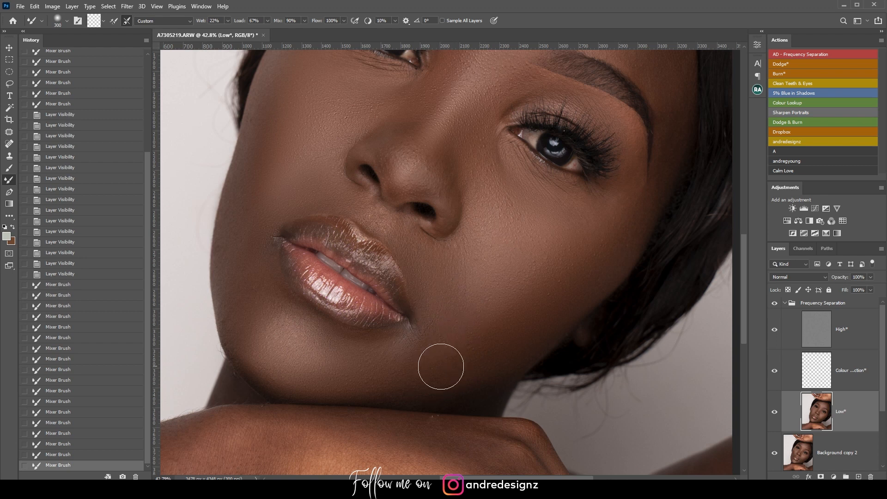
{"action": "mouse_move", "coordinate": [561, 268]}
{"action": "left_mouse_down"}
{"action": "mouse_move", "coordinate": [470, 290]}
{"action": "mouse_move", "coordinate": [450, 356]}
{"action": "left_mouse_up"}
{"action": "left_click_drag", "start_coordinate": [447, 317], "coordinate": [402, 368]}
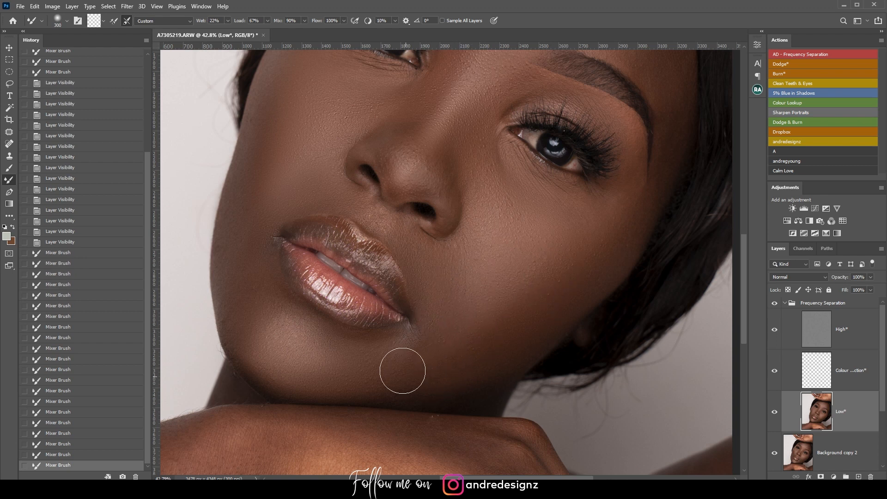
Blend the skin tones beside the nose and across the neighbouring cheek areas with the Mixer Brush
{"action": "left_click_drag", "start_coordinate": [428, 247], "coordinate": [580, 309]}
{"action": "left_click_drag", "start_coordinate": [498, 161], "coordinate": [530, 210]}
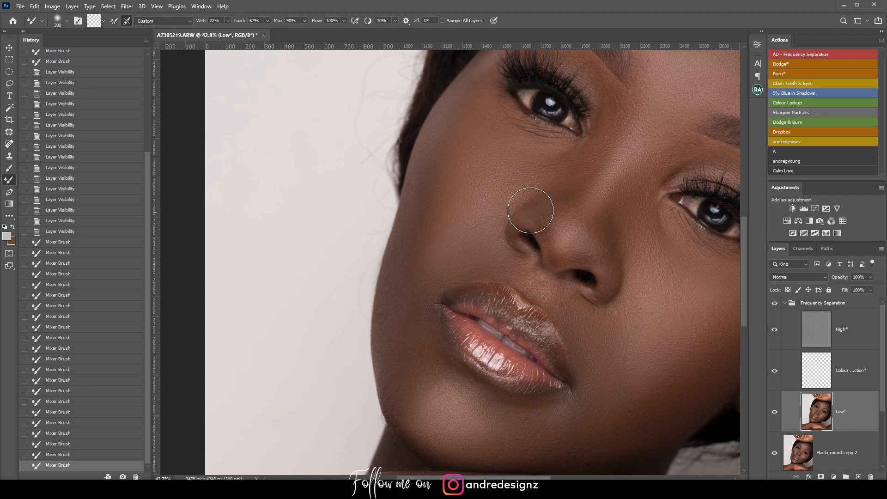
{"action": "left_click_drag", "start_coordinate": [601, 168], "coordinate": [465, 284]}
{"action": "mouse_move", "coordinate": [619, 207]}
{"action": "left_mouse_down"}
{"action": "mouse_move", "coordinate": [658, 146]}
{"action": "mouse_move", "coordinate": [639, 126]}
{"action": "mouse_move", "coordinate": [498, 118]}
{"action": "mouse_move", "coordinate": [530, 102]}
{"action": "mouse_move", "coordinate": [417, 105]}
{"action": "left_mouse_up"}
{"action": "left_click_drag", "start_coordinate": [600, 184], "coordinate": [591, 123]}
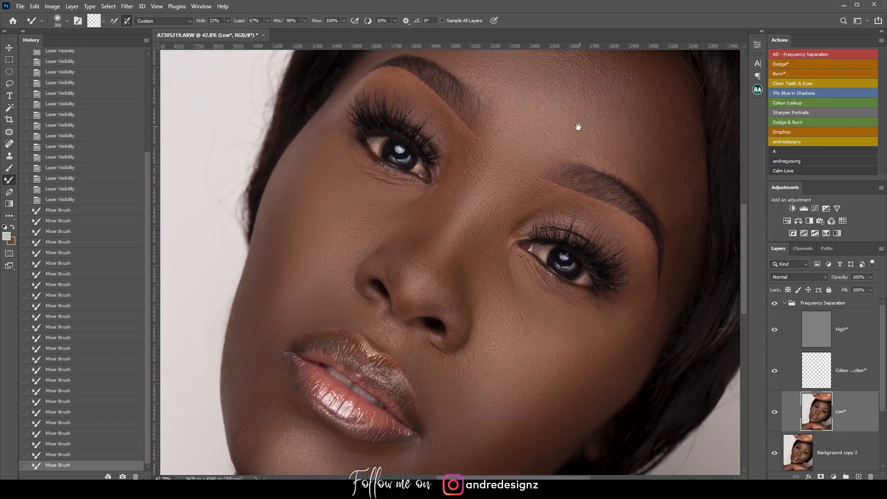
{"action": "left_click_drag", "start_coordinate": [516, 143], "coordinate": [450, 228]}
Even out the skin tones on the forearm and wrist beneath the chin with the 300-pixel Mixer Brush
{"action": "left_click_drag", "start_coordinate": [527, 309], "coordinate": [497, 134]}
{"action": "left_click_drag", "start_coordinate": [507, 246], "coordinate": [511, 163]}
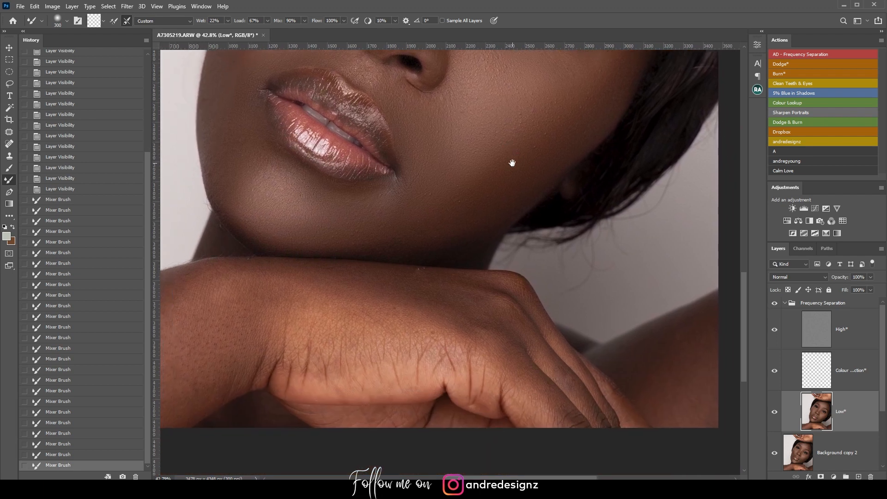
{"action": "left_click_drag", "start_coordinate": [462, 179], "coordinate": [502, 157]}
{"action": "mouse_move", "coordinate": [513, 190]}
{"action": "left_mouse_down"}
{"action": "mouse_move", "coordinate": [440, 214]}
{"action": "mouse_move", "coordinate": [635, 161]}
{"action": "left_mouse_up"}
{"action": "mouse_move", "coordinate": [529, 221]}
{"action": "left_mouse_down"}
{"action": "mouse_move", "coordinate": [461, 231]}
{"action": "mouse_move", "coordinate": [323, 310]}
{"action": "left_mouse_up"}
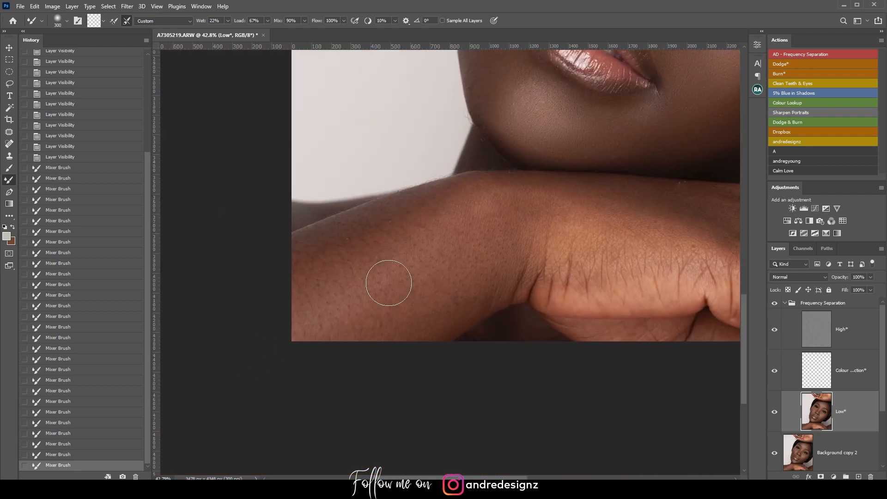
{"action": "left_click_drag", "start_coordinate": [464, 264], "coordinate": [336, 355]}
{"action": "left_click_drag", "start_coordinate": [508, 269], "coordinate": [397, 360]}
{"action": "left_click_drag", "start_coordinate": [429, 210], "coordinate": [282, 271]}
{"action": "left_click_drag", "start_coordinate": [574, 250], "coordinate": [452, 268]}
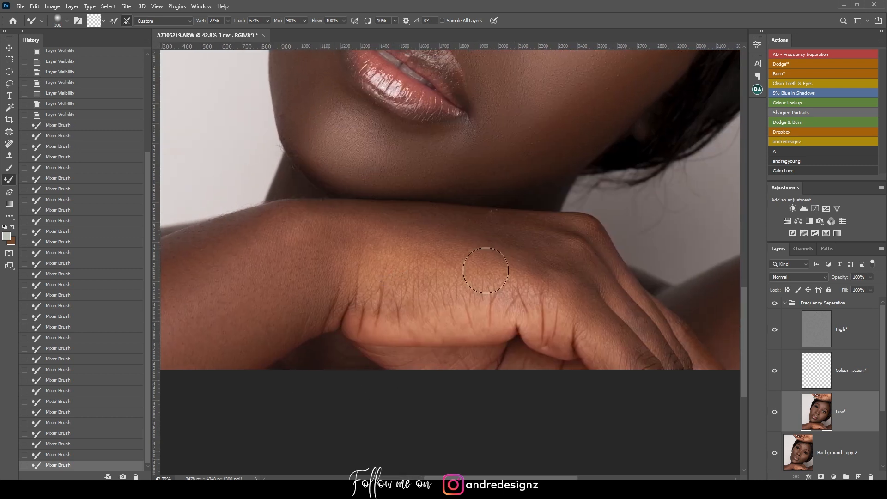
Blend the tones across the back of the lower hand towards the knuckles with the Mixer Brush
{"action": "left_click_drag", "start_coordinate": [314, 279], "coordinate": [295, 289]}
{"action": "left_click_drag", "start_coordinate": [503, 235], "coordinate": [296, 244]}
{"action": "mouse_move", "coordinate": [442, 250]}
{"action": "left_mouse_down"}
{"action": "mouse_move", "coordinate": [354, 236]}
{"action": "mouse_move", "coordinate": [300, 258]}
{"action": "left_mouse_up"}
{"action": "left_click_drag", "start_coordinate": [539, 277], "coordinate": [422, 335]}
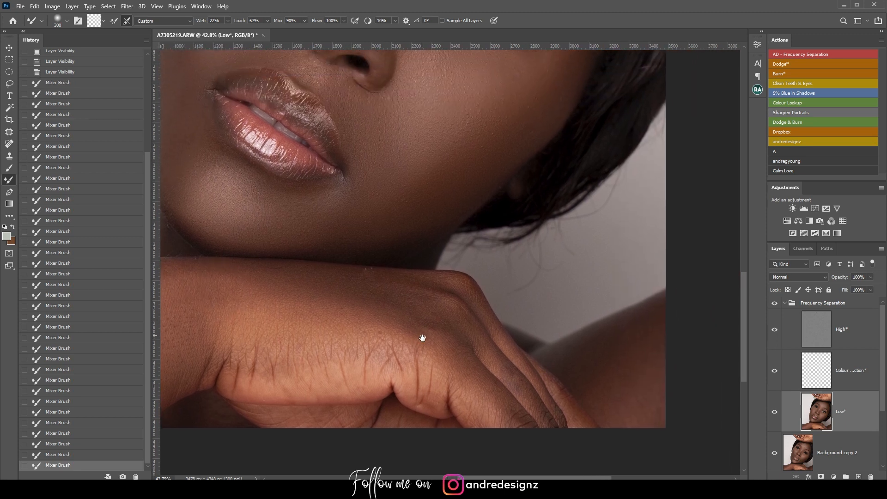
{"action": "left_click_drag", "start_coordinate": [564, 340], "coordinate": [448, 289]}
{"action": "mouse_move", "coordinate": [507, 356]}
{"action": "left_mouse_down"}
{"action": "mouse_move", "coordinate": [553, 318]}
{"action": "mouse_move", "coordinate": [458, 312]}
{"action": "left_mouse_up"}
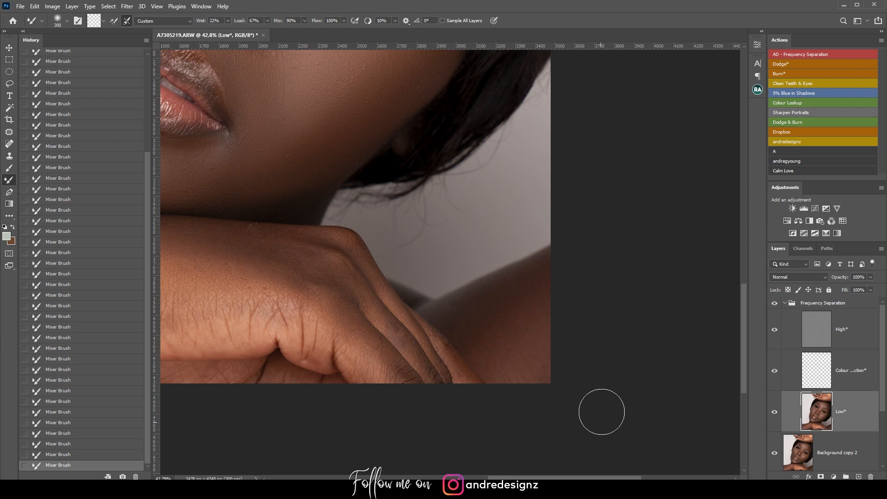
Refine the skin tones around the eyes with the Mixer Brush reduced to 200 pixels
{"action": "left_click_drag", "start_coordinate": [489, 201], "coordinate": [566, 356]}
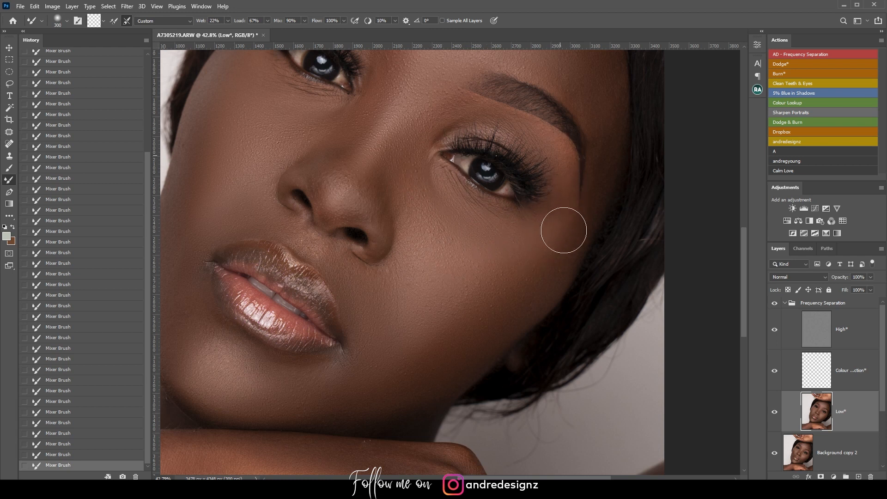
{"action": "key", "text": "bracketleft"}
{"action": "left_click_drag", "start_coordinate": [397, 158], "coordinate": [645, 294]}
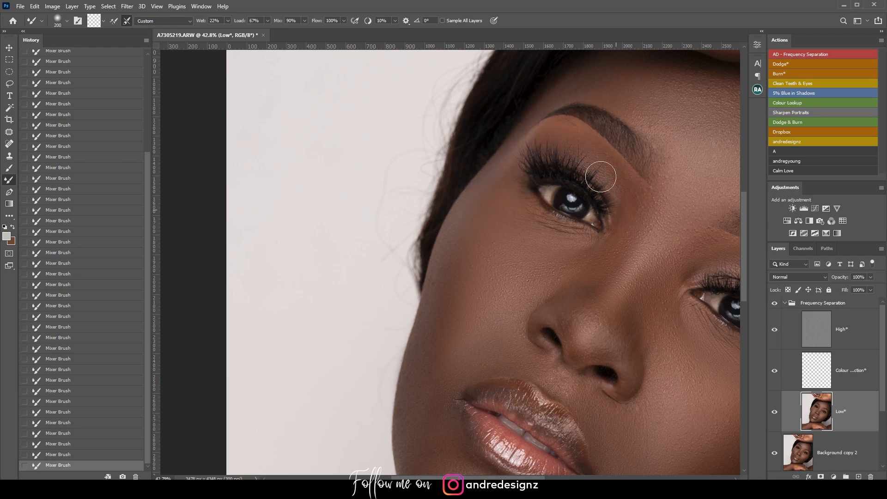
Stamp all visible layers onto a new layer above the Frequency Separation group, and delete the group
{"action": "left_click", "coordinate": [849, 304]}
{"action": "key", "text": "ctrl+shift+alt+e"}
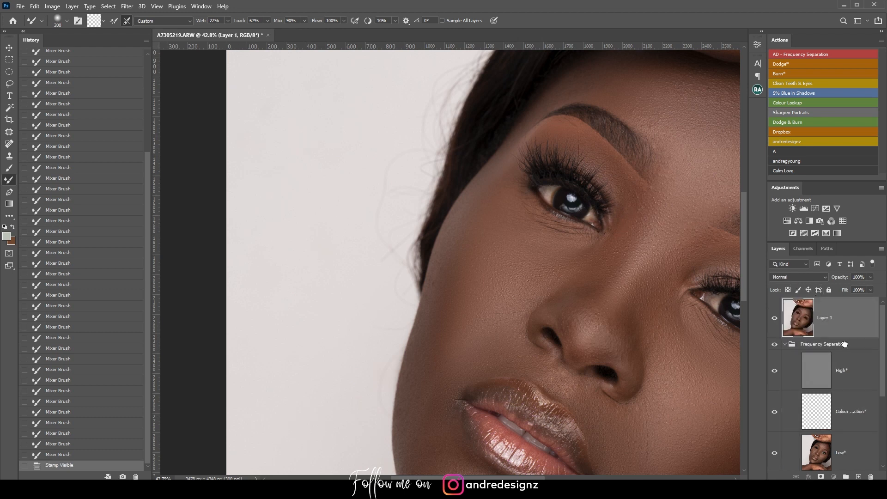
{"action": "left_click", "coordinate": [841, 343]}
{"action": "key", "text": "Delete"}
{"action": "left_click", "coordinate": [847, 316]}
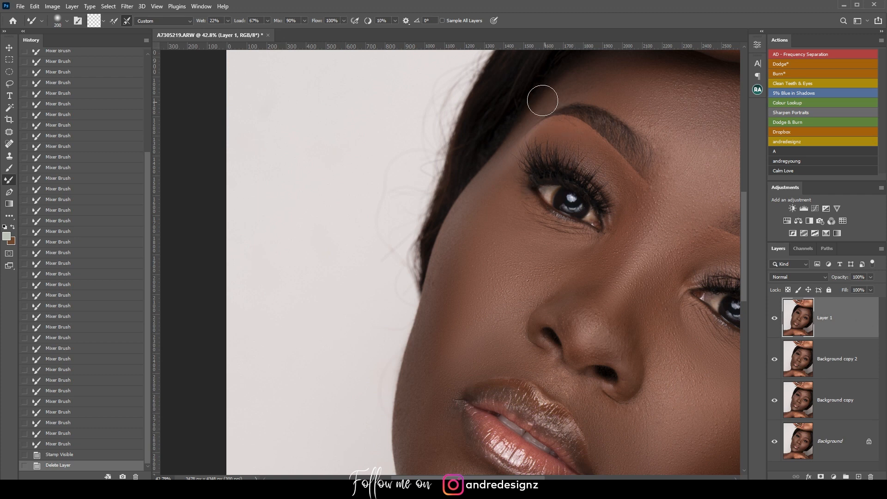
Patch the small bumps between the lashes and the eyebrow on the image's left on Layer 1
{"action": "key", "text": "j"}
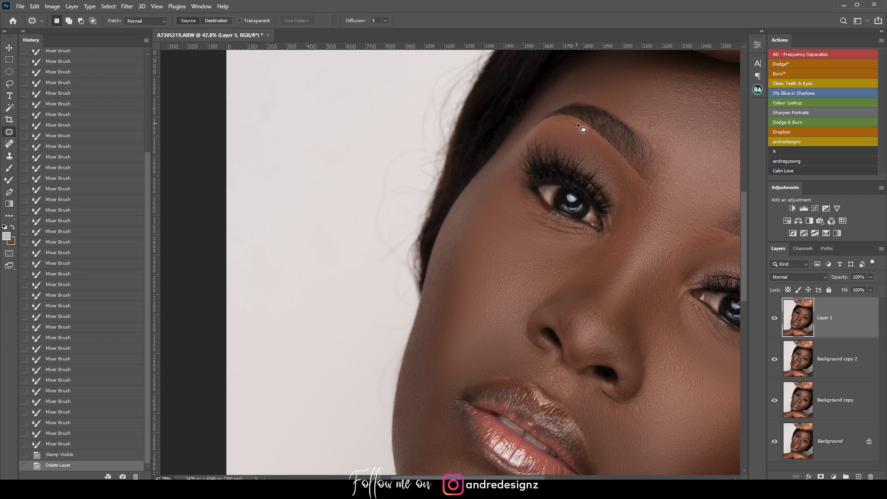
{"action": "left_click_drag", "start_coordinate": [574, 133], "coordinate": [578, 126]}
{"action": "left_click_drag", "start_coordinate": [571, 127], "coordinate": [584, 140]}
{"action": "key", "text": "ctrl+d"}
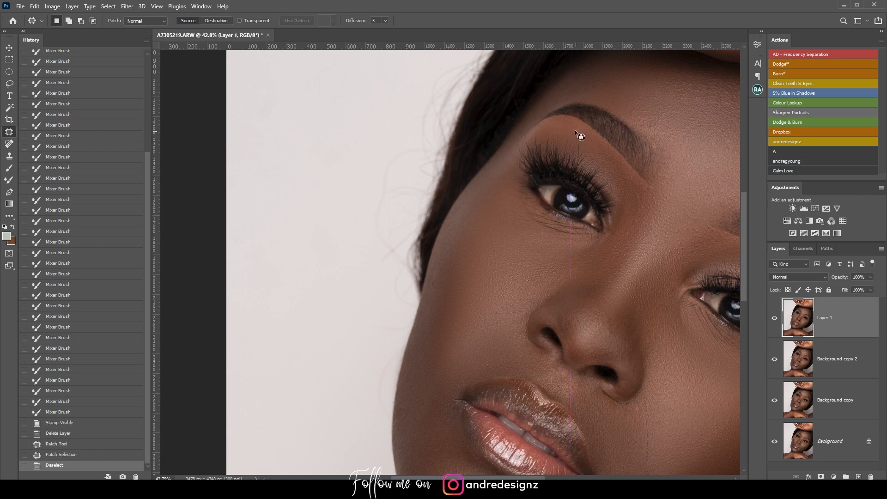
{"action": "key", "text": "ctrl+plus"}
{"action": "key", "text": "ctrl+plus"}
{"action": "key", "text": "ctrl+plus"}
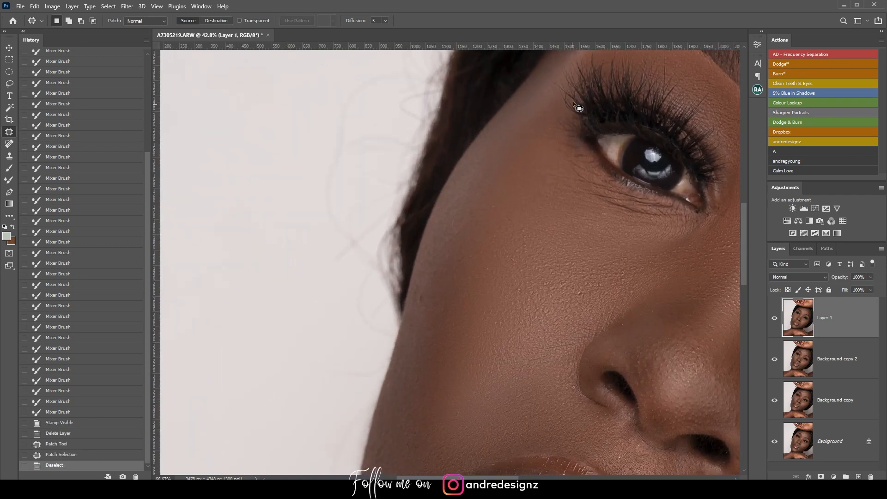
{"action": "left_click_drag", "start_coordinate": [654, 88], "coordinate": [525, 281]}
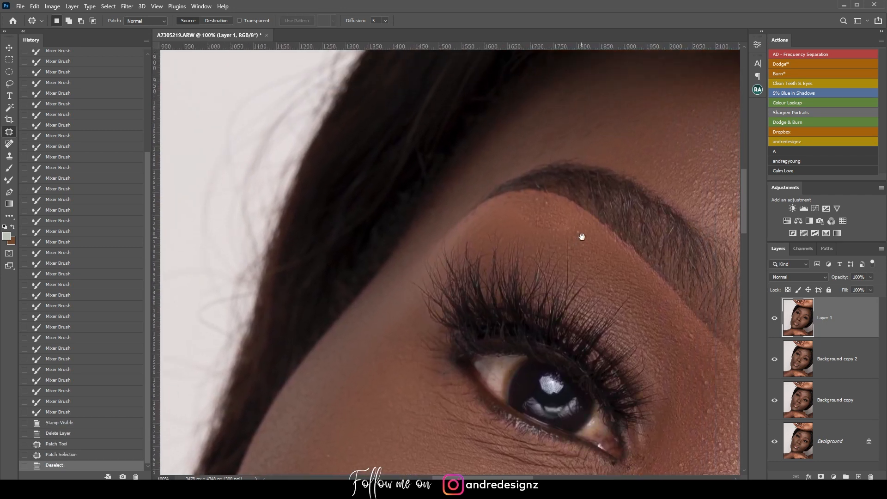
{"action": "key", "text": "ctrl+d"}
{"action": "left_click_drag", "start_coordinate": [571, 218], "coordinate": [563, 210]}
{"action": "left_click_drag", "start_coordinate": [565, 214], "coordinate": [581, 232]}
{"action": "key", "text": "ctrl+d"}
{"action": "left_click_drag", "start_coordinate": [582, 236], "coordinate": [590, 239]}
{"action": "key", "text": "ctrl+d"}
Patch the remaining spots directly under the arch of the eyebrow on the image's left
{"action": "mouse_move", "coordinate": [546, 202]}
{"action": "left_mouse_down"}
{"action": "mouse_move", "coordinate": [558, 218]}
{"action": "mouse_move", "coordinate": [546, 201]}
{"action": "left_mouse_up"}
{"action": "key", "text": "ctrl+d"}
{"action": "mouse_move", "coordinate": [542, 200]}
{"action": "left_mouse_down"}
{"action": "mouse_move", "coordinate": [555, 208]}
{"action": "mouse_move", "coordinate": [544, 202]}
{"action": "left_mouse_up"}
{"action": "key", "text": "ctrl+d"}
{"action": "mouse_move", "coordinate": [544, 203]}
{"action": "left_mouse_down"}
{"action": "mouse_move", "coordinate": [560, 211]}
{"action": "mouse_move", "coordinate": [514, 199]}
{"action": "left_mouse_up"}
{"action": "key", "text": "ctrl+d"}
{"action": "left_click_drag", "start_coordinate": [511, 202], "coordinate": [557, 202]}
{"action": "key", "text": "ctrl+d"}
{"action": "key", "text": "ctrl+d"}
{"action": "key", "text": "ctrl+d"}
{"action": "left_click_drag", "start_coordinate": [547, 205], "coordinate": [575, 222]}
{"action": "key", "text": "ctrl+d"}
Patch the bumps and stray marks just above the eyebrow on the image's right
{"action": "key", "text": "space"}
{"action": "left_click_drag", "start_coordinate": [666, 309], "coordinate": [493, 196]}
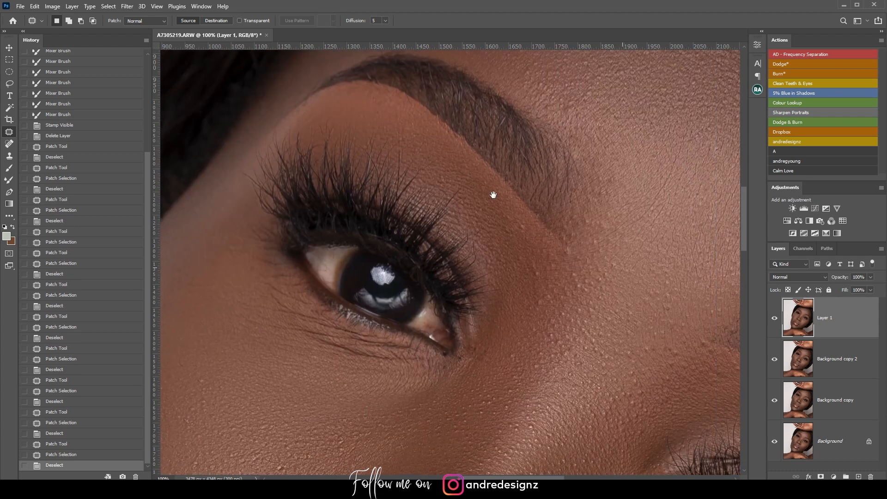
{"action": "left_click_drag", "start_coordinate": [612, 252], "coordinate": [422, 158]}
{"action": "left_click_drag", "start_coordinate": [571, 274], "coordinate": [324, 160]}
{"action": "left_click_drag", "start_coordinate": [489, 218], "coordinate": [540, 279]}
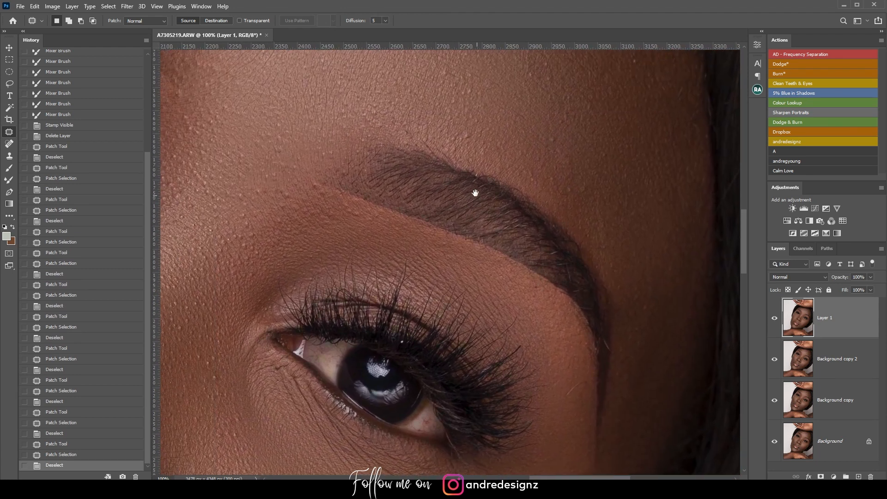
{"action": "mouse_move", "coordinate": [432, 136]}
{"action": "left_mouse_down"}
{"action": "mouse_move", "coordinate": [446, 155]}
{"action": "mouse_move", "coordinate": [479, 144]}
{"action": "left_mouse_up"}
{"action": "key", "text": "ctrl+d"}
{"action": "mouse_move", "coordinate": [485, 129]}
{"action": "left_mouse_down"}
{"action": "mouse_move", "coordinate": [466, 127]}
{"action": "mouse_move", "coordinate": [500, 132]}
{"action": "mouse_move", "coordinate": [578, 196]}
{"action": "mouse_move", "coordinate": [576, 184]}
{"action": "left_mouse_up"}
{"action": "key", "text": "ctrl+d"}
{"action": "left_click_drag", "start_coordinate": [565, 193], "coordinate": [602, 190]}
{"action": "key", "text": "ctrl+d"}
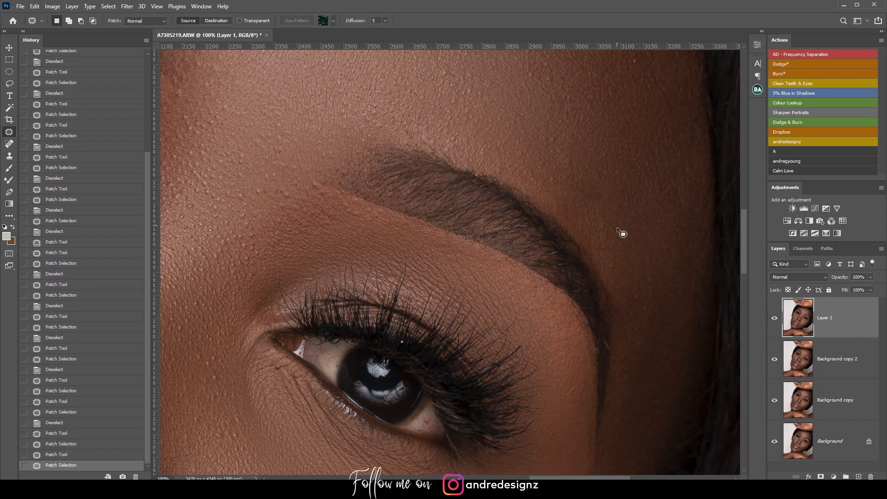
Clean up further skin spots around the eyebrow and temple on the image's right with the Patch tool
{"action": "scroll", "coordinate": [605, 208], "scroll_direction": "down", "scroll_amount": 3}
{"action": "left_click_drag", "start_coordinate": [584, 268], "coordinate": [578, 260]}
{"action": "left_click_drag", "start_coordinate": [565, 272], "coordinate": [572, 310]}
{"action": "key", "text": "ctrl+d"}
{"action": "mouse_move", "coordinate": [467, 360]}
{"action": "left_mouse_down"}
{"action": "mouse_move", "coordinate": [578, 214]}
{"action": "mouse_move", "coordinate": [622, 239]}
{"action": "left_mouse_up"}
{"action": "left_click_drag", "start_coordinate": [580, 176], "coordinate": [641, 190]}
{"action": "mouse_move", "coordinate": [639, 191]}
{"action": "left_mouse_down"}
{"action": "mouse_move", "coordinate": [646, 199]}
{"action": "mouse_move", "coordinate": [636, 191]}
{"action": "mouse_move", "coordinate": [630, 204]}
{"action": "left_mouse_up"}
{"action": "key", "text": "ctrl+d"}
{"action": "key", "text": "ctrl+d"}
Patch the bumps beside the inner end of the eyebrow on the image's left
{"action": "left_click_drag", "start_coordinate": [509, 166], "coordinate": [680, 254]}
{"action": "mouse_move", "coordinate": [470, 182]}
{"action": "left_mouse_down"}
{"action": "mouse_move", "coordinate": [568, 218]}
{"action": "mouse_move", "coordinate": [481, 248]}
{"action": "left_mouse_up"}
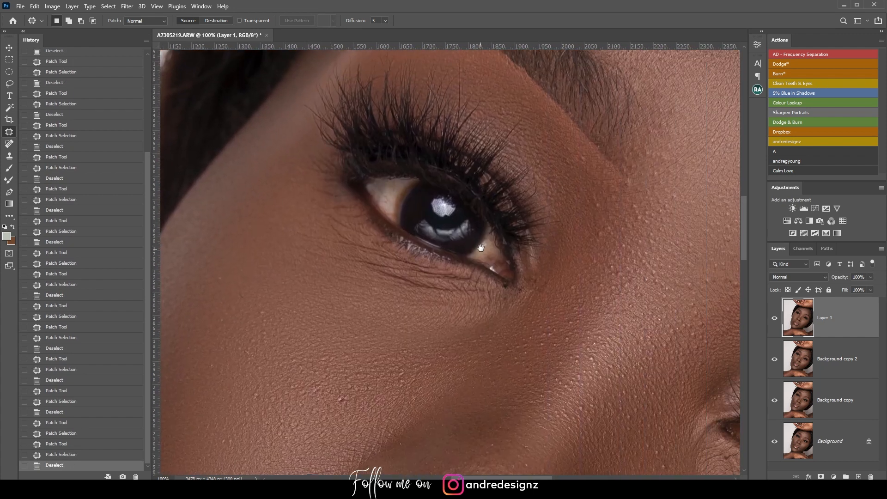
{"action": "left_click_drag", "start_coordinate": [587, 153], "coordinate": [599, 187]}
{"action": "key", "text": "ctrl+d"}
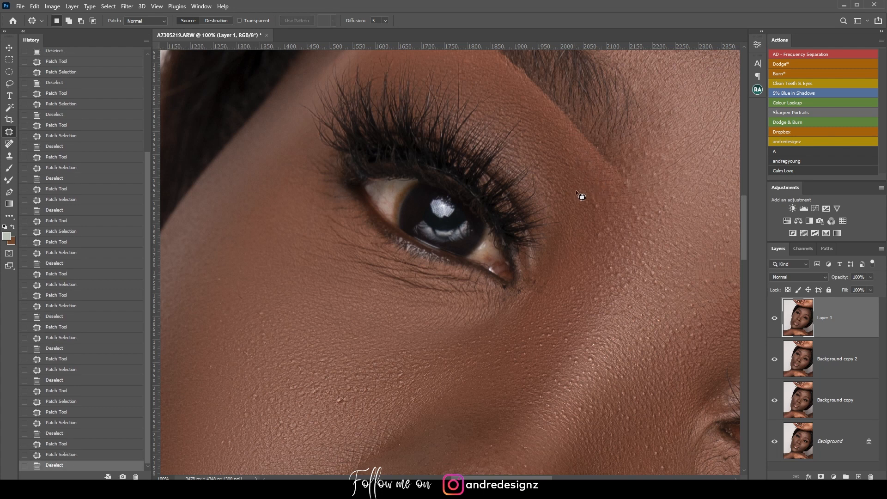
Patch the uneven spots on the forehead above the eyebrow on the image's right
{"action": "key", "text": "ctrl+minus"}
{"action": "key", "text": "ctrl+minus"}
{"action": "key", "text": "ctrl+minus"}
{"action": "key", "text": "ctrl+minus"}
{"action": "key", "text": "ctrl+minus"}
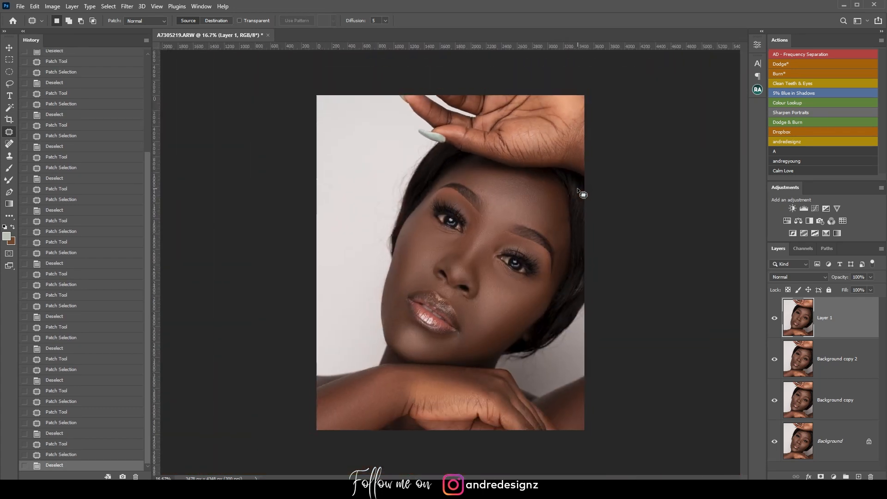
{"action": "key", "text": "ctrl+plus"}
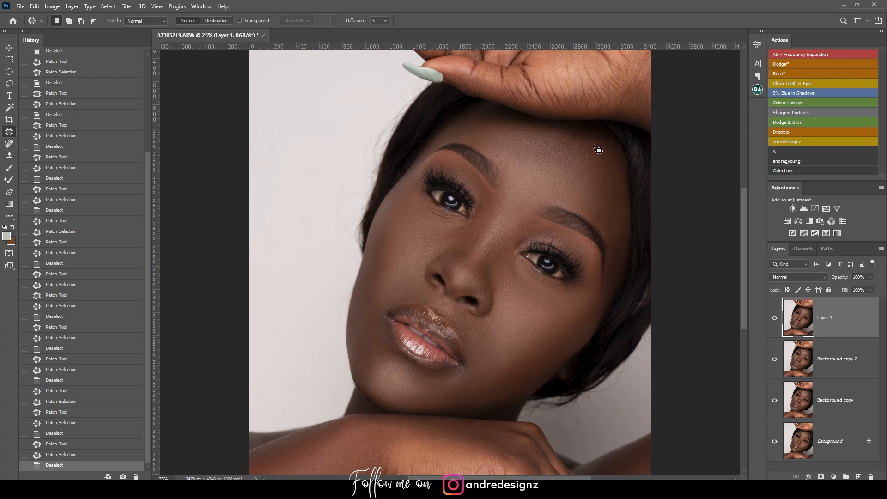
{"action": "left_click_drag", "start_coordinate": [589, 151], "coordinate": [613, 163]}
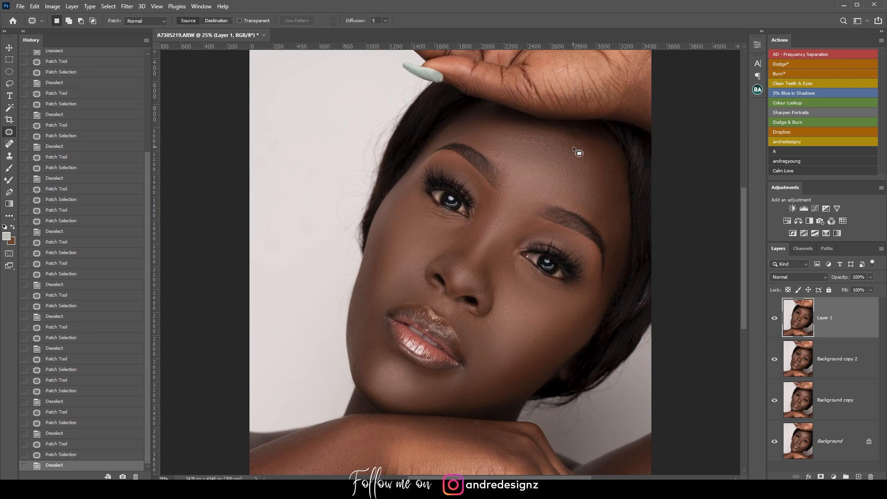
{"action": "mouse_move", "coordinate": [571, 153]}
{"action": "left_mouse_down"}
{"action": "mouse_move", "coordinate": [564, 153]}
{"action": "mouse_move", "coordinate": [590, 164]}
{"action": "mouse_move", "coordinate": [570, 139]}
{"action": "mouse_move", "coordinate": [588, 148]}
{"action": "mouse_move", "coordinate": [594, 198]}
{"action": "left_mouse_up"}
{"action": "key", "text": "ctrl+d"}
{"action": "key", "text": "ctrl+d"}
{"action": "key", "text": "ctrl+d"}
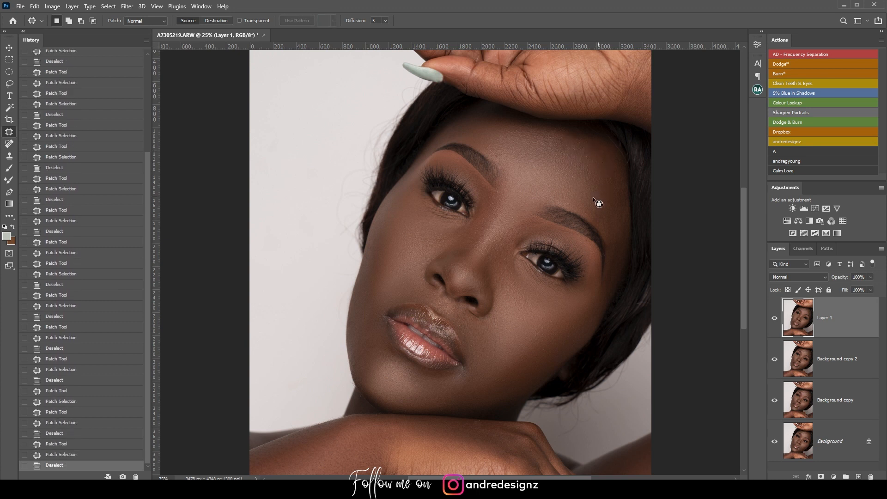
Run the Clean Teeth & Eyes action and set the Brush tool's flow to 29%
{"action": "key", "text": "ctrl+minus"}
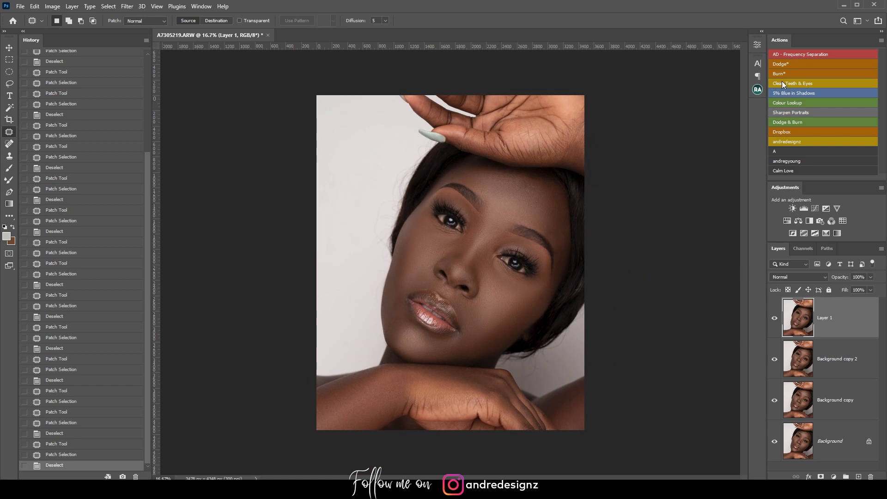
{"action": "left_click", "coordinate": [797, 82]}
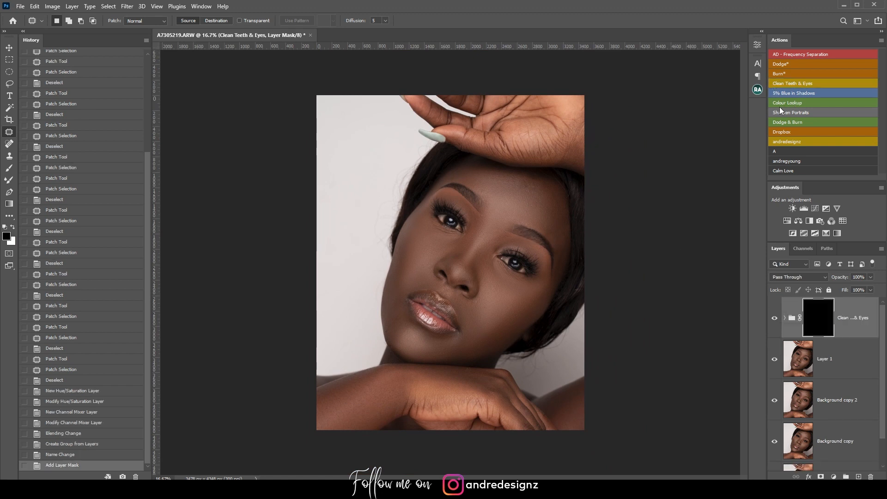
{"action": "key", "text": "b"}
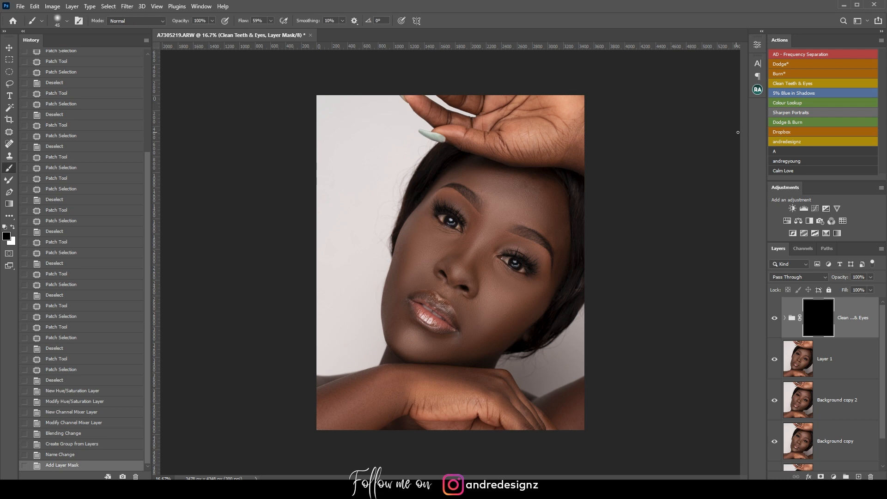
{"action": "left_click", "coordinate": [379, 171]}
{"action": "left_click", "coordinate": [270, 21]}
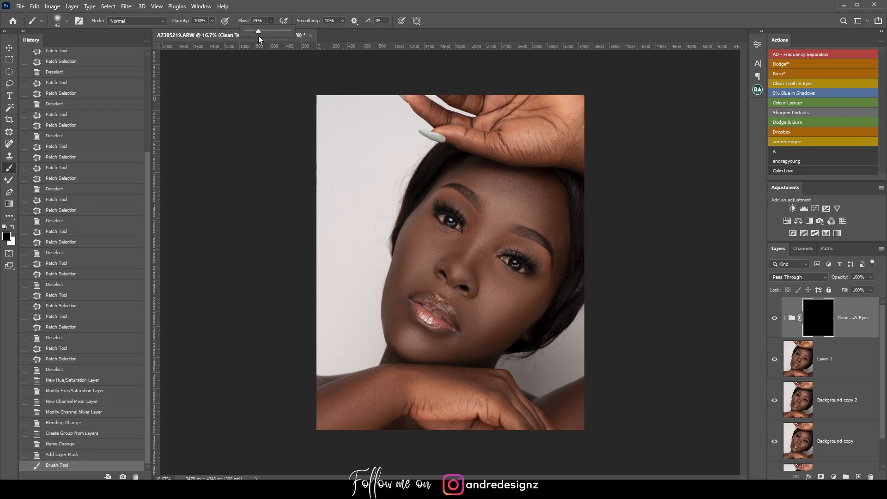
{"action": "left_click", "coordinate": [274, 125]}
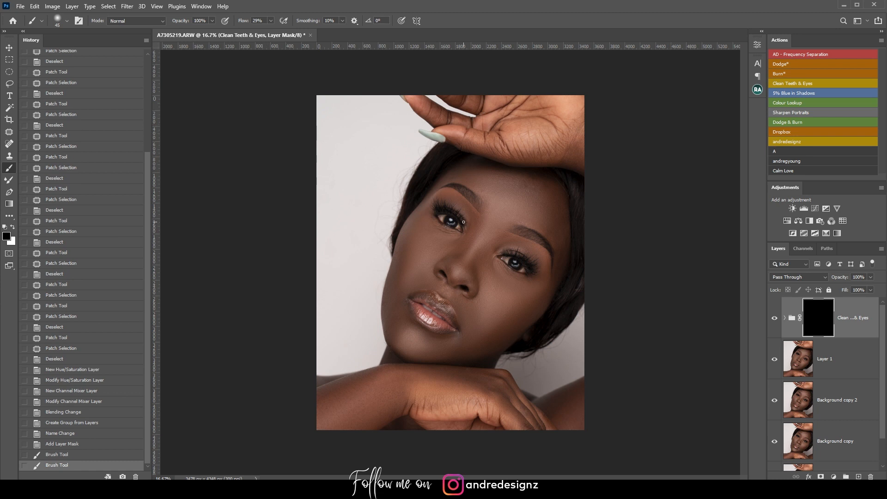
{"action": "scroll", "coordinate": [475, 214], "scroll_direction": "up", "scroll_amount": 4}
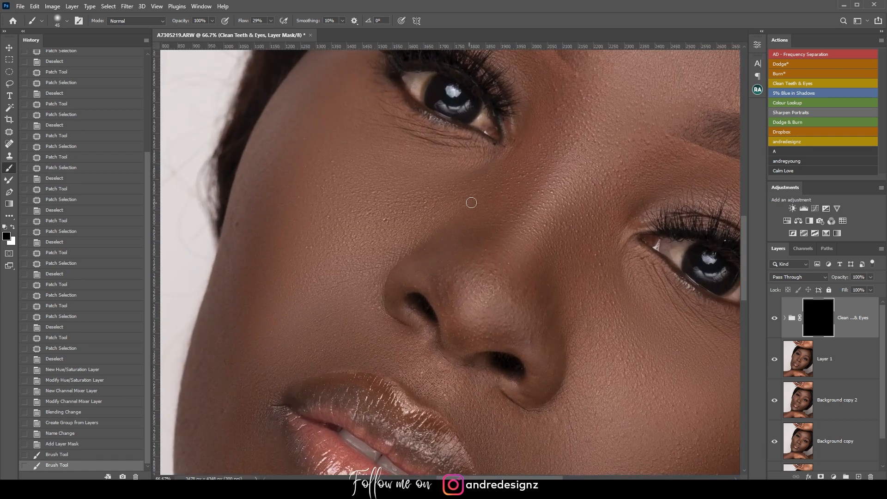
Reveal the Clean Teeth & Eyes effect on the whites of the eye on the image's left by painting white on the mask
{"action": "left_click_drag", "start_coordinate": [514, 133], "coordinate": [486, 258]}
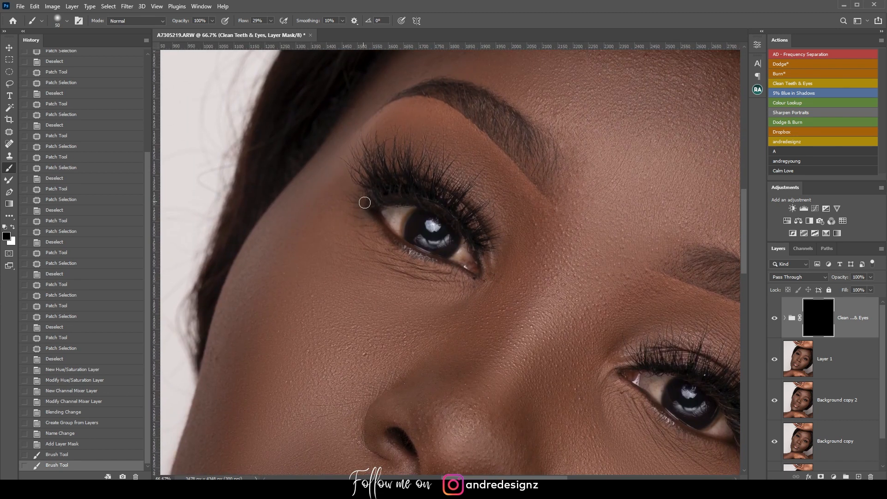
{"action": "left_click_drag", "start_coordinate": [399, 215], "coordinate": [386, 219]}
{"action": "key", "text": "x"}
{"action": "left_click_drag", "start_coordinate": [396, 219], "coordinate": [391, 214]}
{"action": "mouse_move", "coordinate": [467, 257]}
{"action": "left_mouse_down"}
{"action": "mouse_move", "coordinate": [459, 257]}
{"action": "mouse_move", "coordinate": [477, 271]}
{"action": "left_mouse_up"}
Paint the Clean Teeth & Eyes effect onto the whites of the eye on the image's right and compare before and after
{"action": "mouse_move", "coordinate": [624, 261]}
{"action": "left_mouse_down"}
{"action": "mouse_move", "coordinate": [537, 173]}
{"action": "mouse_move", "coordinate": [520, 152]}
{"action": "left_mouse_up"}
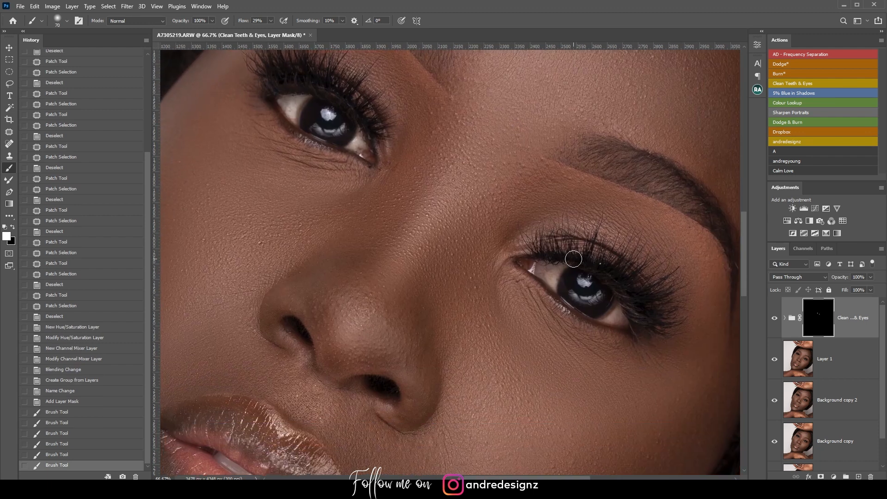
{"action": "left_click_drag", "start_coordinate": [559, 265], "coordinate": [544, 269]}
{"action": "left_click_drag", "start_coordinate": [599, 268], "coordinate": [544, 208]}
{"action": "mouse_move", "coordinate": [572, 256]}
{"action": "left_mouse_down"}
{"action": "mouse_move", "coordinate": [564, 266]}
{"action": "mouse_move", "coordinate": [579, 272]}
{"action": "left_mouse_up"}
{"action": "left_click", "coordinate": [774, 320]}
{"action": "left_click", "coordinate": [775, 319]}
Run the Dodge* action and set the brush flow to 1%
{"action": "scroll", "coordinate": [617, 258], "scroll_direction": "down", "scroll_amount": 4}
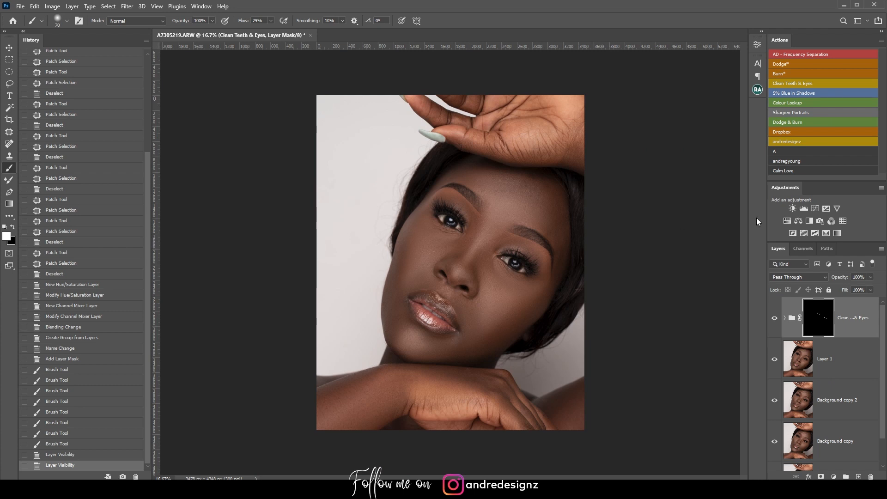
{"action": "left_click", "coordinate": [786, 64]}
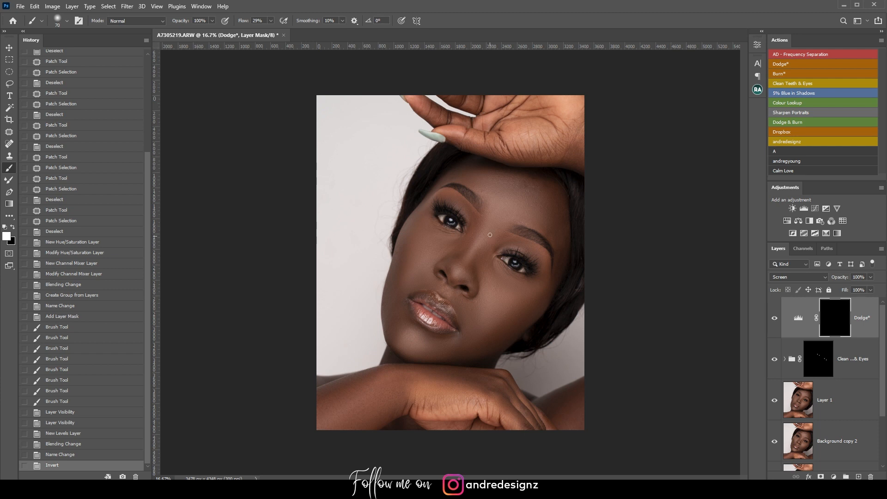
{"action": "scroll", "coordinate": [487, 228], "scroll_direction": "up", "scroll_amount": 2}
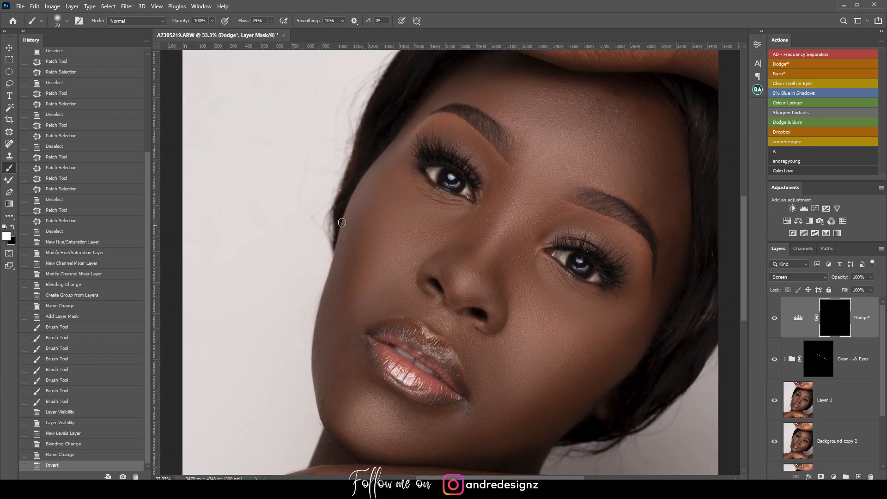
{"action": "left_click", "coordinate": [271, 21]}
{"action": "left_click", "coordinate": [308, 7]}
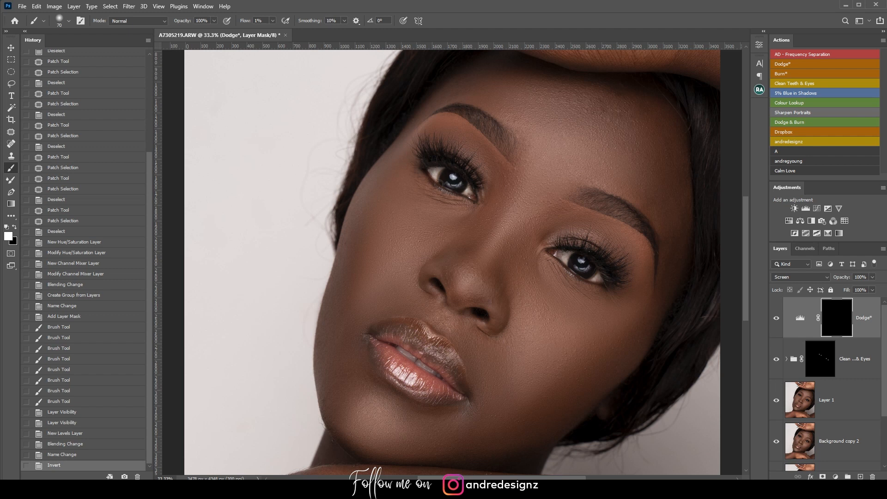
Brighten the bridge of the nose and the area beside it on the Dodge* mask with a 200 px brush, and compare before and after
{"action": "key", "text": "bracketright"}
{"action": "key", "text": "bracketright"}
{"action": "key", "text": "bracketright"}
{"action": "key", "text": "bracketright"}
{"action": "mouse_move", "coordinate": [505, 229]}
{"action": "left_mouse_down"}
{"action": "mouse_move", "coordinate": [516, 214]}
{"action": "mouse_move", "coordinate": [460, 291]}
{"action": "left_mouse_up"}
{"action": "mouse_move", "coordinate": [492, 255]}
{"action": "left_mouse_down"}
{"action": "mouse_move", "coordinate": [527, 218]}
{"action": "mouse_move", "coordinate": [567, 262]}
{"action": "left_mouse_up"}
{"action": "left_click", "coordinate": [777, 318]}
{"action": "left_click", "coordinate": [776, 318]}
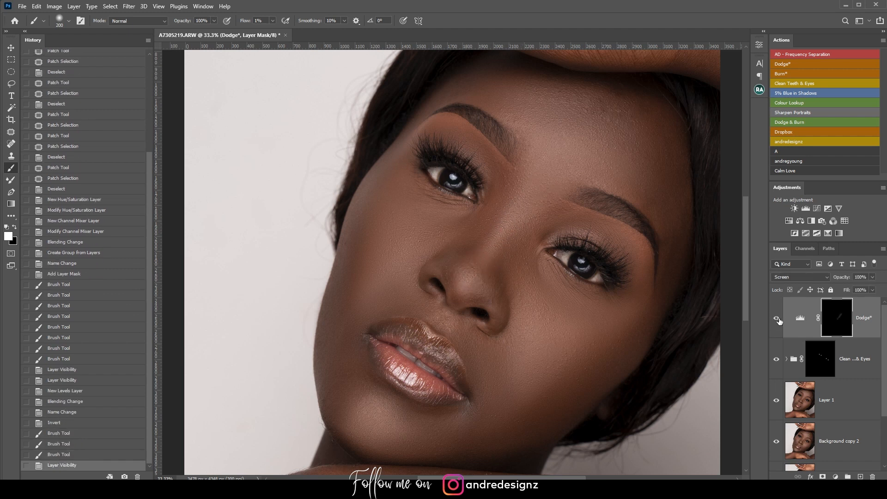
Dodge the skin under and beside the eye on the image's left and down onto the cheek
{"action": "key", "text": "bracketright"}
{"action": "key", "text": "bracketleft"}
{"action": "key", "text": "bracketleft"}
{"action": "mouse_move", "coordinate": [410, 217]}
{"action": "left_mouse_down"}
{"action": "mouse_move", "coordinate": [460, 226]}
{"action": "mouse_move", "coordinate": [440, 241]}
{"action": "left_mouse_up"}
{"action": "mouse_move", "coordinate": [439, 241]}
{"action": "left_mouse_down"}
{"action": "mouse_move", "coordinate": [468, 217]}
{"action": "mouse_move", "coordinate": [426, 250]}
{"action": "mouse_move", "coordinate": [453, 218]}
{"action": "mouse_move", "coordinate": [408, 191]}
{"action": "mouse_move", "coordinate": [443, 210]}
{"action": "mouse_move", "coordinate": [417, 193]}
{"action": "mouse_move", "coordinate": [412, 175]}
{"action": "left_mouse_up"}
{"action": "key", "text": "bracketright"}
{"action": "mouse_move", "coordinate": [412, 169]}
{"action": "left_mouse_down"}
{"action": "mouse_move", "coordinate": [395, 182]}
{"action": "mouse_move", "coordinate": [402, 181]}
{"action": "left_mouse_up"}
{"action": "mouse_move", "coordinate": [430, 221]}
{"action": "left_mouse_down"}
{"action": "mouse_move", "coordinate": [405, 211]}
{"action": "mouse_move", "coordinate": [426, 225]}
{"action": "mouse_move", "coordinate": [435, 219]}
{"action": "mouse_move", "coordinate": [388, 272]}
{"action": "left_mouse_up"}
Dodge both cheeks and the chin with a 250 px brush, and compare the Dodge* layer before and after
{"action": "key", "text": "bracketright"}
{"action": "key", "text": "bracketright"}
{"action": "mouse_move", "coordinate": [402, 188]}
{"action": "left_mouse_down"}
{"action": "mouse_move", "coordinate": [408, 245]}
{"action": "mouse_move", "coordinate": [416, 209]}
{"action": "mouse_move", "coordinate": [393, 262]}
{"action": "mouse_move", "coordinate": [449, 226]}
{"action": "mouse_move", "coordinate": [411, 225]}
{"action": "mouse_move", "coordinate": [445, 223]}
{"action": "mouse_move", "coordinate": [413, 199]}
{"action": "mouse_move", "coordinate": [428, 210]}
{"action": "mouse_move", "coordinate": [409, 164]}
{"action": "mouse_move", "coordinate": [386, 251]}
{"action": "mouse_move", "coordinate": [407, 214]}
{"action": "mouse_move", "coordinate": [372, 277]}
{"action": "mouse_move", "coordinate": [433, 232]}
{"action": "mouse_move", "coordinate": [401, 254]}
{"action": "mouse_move", "coordinate": [541, 265]}
{"action": "mouse_move", "coordinate": [521, 265]}
{"action": "mouse_move", "coordinate": [439, 217]}
{"action": "left_mouse_up"}
{"action": "mouse_move", "coordinate": [571, 296]}
{"action": "left_mouse_down"}
{"action": "mouse_move", "coordinate": [542, 281]}
{"action": "mouse_move", "coordinate": [579, 312]}
{"action": "mouse_move", "coordinate": [550, 277]}
{"action": "mouse_move", "coordinate": [550, 299]}
{"action": "mouse_move", "coordinate": [583, 316]}
{"action": "mouse_move", "coordinate": [539, 267]}
{"action": "mouse_move", "coordinate": [563, 314]}
{"action": "mouse_move", "coordinate": [604, 313]}
{"action": "mouse_move", "coordinate": [580, 310]}
{"action": "mouse_move", "coordinate": [622, 301]}
{"action": "mouse_move", "coordinate": [583, 314]}
{"action": "mouse_move", "coordinate": [594, 311]}
{"action": "mouse_move", "coordinate": [542, 291]}
{"action": "mouse_move", "coordinate": [540, 254]}
{"action": "mouse_move", "coordinate": [534, 258]}
{"action": "mouse_move", "coordinate": [555, 315]}
{"action": "mouse_move", "coordinate": [549, 267]}
{"action": "mouse_move", "coordinate": [533, 260]}
{"action": "mouse_move", "coordinate": [553, 310]}
{"action": "left_mouse_up"}
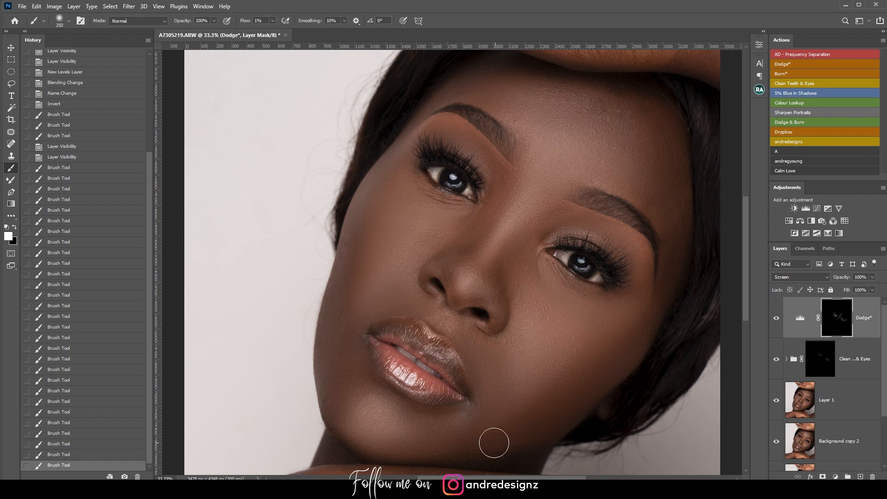
{"action": "mouse_move", "coordinate": [354, 404]}
{"action": "left_mouse_down"}
{"action": "mouse_move", "coordinate": [341, 420]}
{"action": "mouse_move", "coordinate": [373, 401]}
{"action": "mouse_move", "coordinate": [354, 388]}
{"action": "mouse_move", "coordinate": [350, 421]}
{"action": "mouse_move", "coordinate": [364, 390]}
{"action": "mouse_move", "coordinate": [343, 406]}
{"action": "mouse_move", "coordinate": [369, 400]}
{"action": "mouse_move", "coordinate": [351, 390]}
{"action": "mouse_move", "coordinate": [367, 424]}
{"action": "mouse_move", "coordinate": [364, 388]}
{"action": "mouse_move", "coordinate": [348, 432]}
{"action": "mouse_move", "coordinate": [419, 425]}
{"action": "mouse_move", "coordinate": [402, 418]}
{"action": "mouse_move", "coordinate": [395, 453]}
{"action": "mouse_move", "coordinate": [363, 405]}
{"action": "mouse_move", "coordinate": [342, 399]}
{"action": "mouse_move", "coordinate": [379, 410]}
{"action": "mouse_move", "coordinate": [369, 398]}
{"action": "mouse_move", "coordinate": [336, 408]}
{"action": "mouse_move", "coordinate": [404, 417]}
{"action": "left_mouse_up"}
{"action": "left_click", "coordinate": [777, 319]}
{"action": "left_click", "coordinate": [776, 319]}
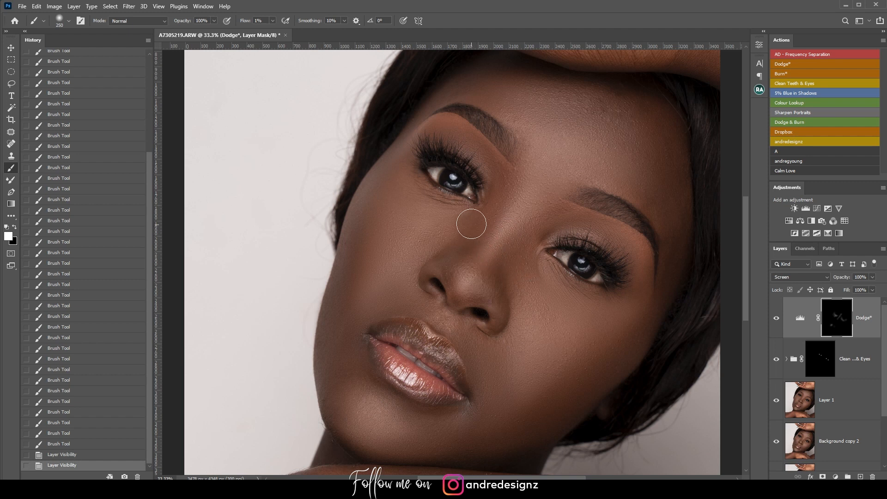
Run the Burn* action and darken the side of the nose on the image's right, from the inner eyebrow down, with a 150 px brush
{"action": "left_click", "coordinate": [789, 73]}
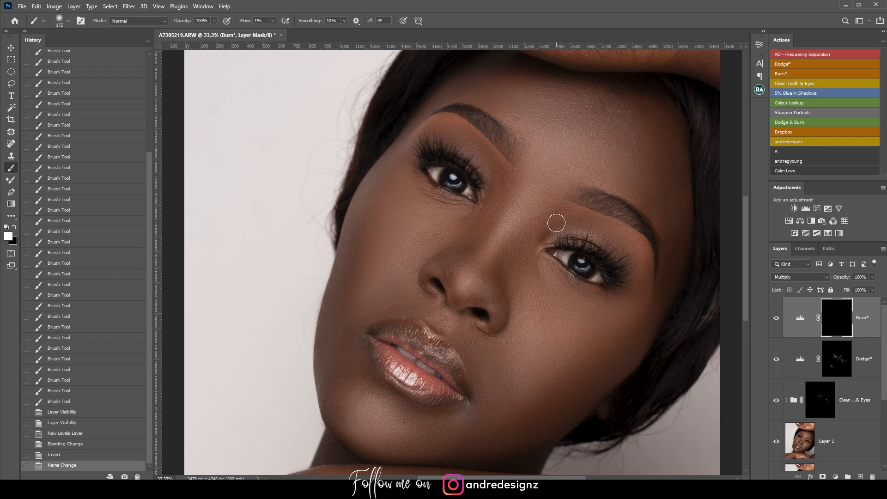
{"action": "left_click_drag", "start_coordinate": [555, 215], "coordinate": [501, 276]}
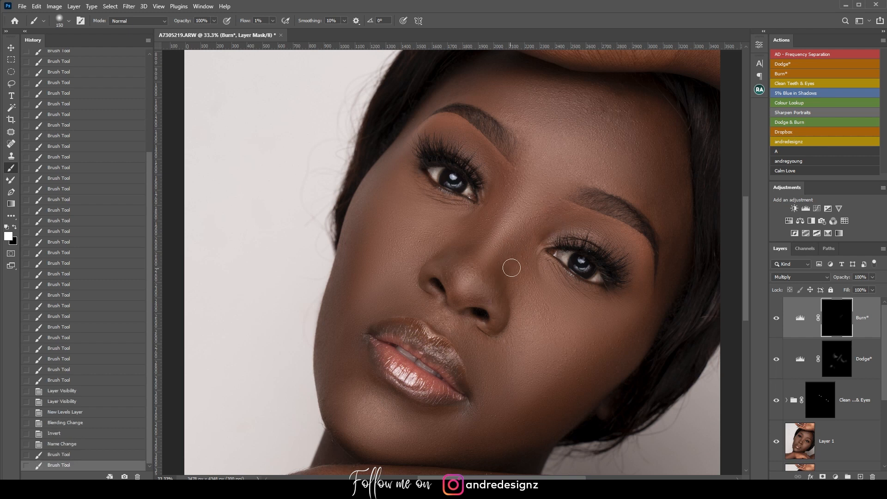
{"action": "left_click_drag", "start_coordinate": [531, 234], "coordinate": [518, 262]}
{"action": "left_click_drag", "start_coordinate": [558, 219], "coordinate": [514, 260]}
{"action": "left_click_drag", "start_coordinate": [557, 213], "coordinate": [501, 281]}
{"action": "left_click_drag", "start_coordinate": [557, 215], "coordinate": [530, 257]}
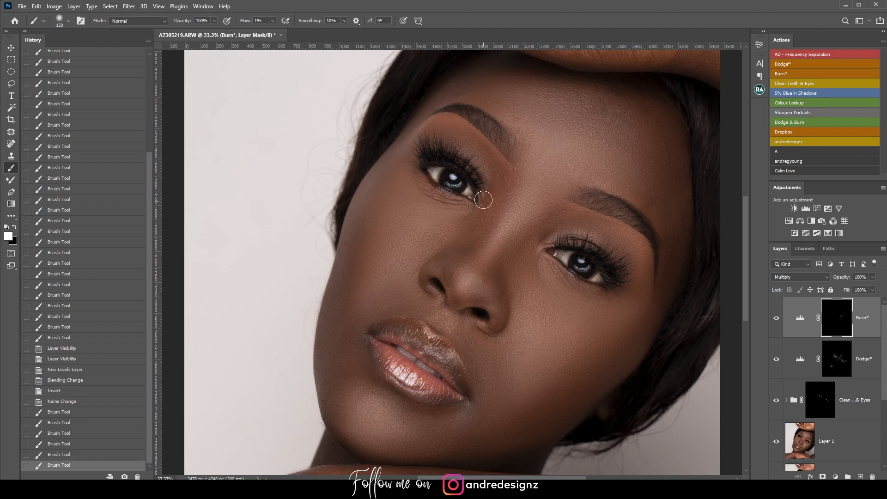
Burn the side of the nose on the image's left and the area around the nose tip and nostril
{"action": "left_click_drag", "start_coordinate": [500, 192], "coordinate": [460, 255]}
{"action": "left_click_drag", "start_coordinate": [491, 208], "coordinate": [483, 276]}
{"action": "left_click_drag", "start_coordinate": [509, 310], "coordinate": [495, 302]}
{"action": "mouse_move", "coordinate": [487, 299]}
{"action": "left_mouse_down"}
{"action": "mouse_move", "coordinate": [499, 307]}
{"action": "mouse_move", "coordinate": [491, 324]}
{"action": "left_mouse_up"}
Burn the cheek edge and jawline on the image's right with a 300 px brush
{"action": "key", "text": "bracketright"}
{"action": "key", "text": "bracketright"}
{"action": "key", "text": "bracketright"}
{"action": "key", "text": "bracketright"}
{"action": "left_click_drag", "start_coordinate": [624, 353], "coordinate": [507, 444]}
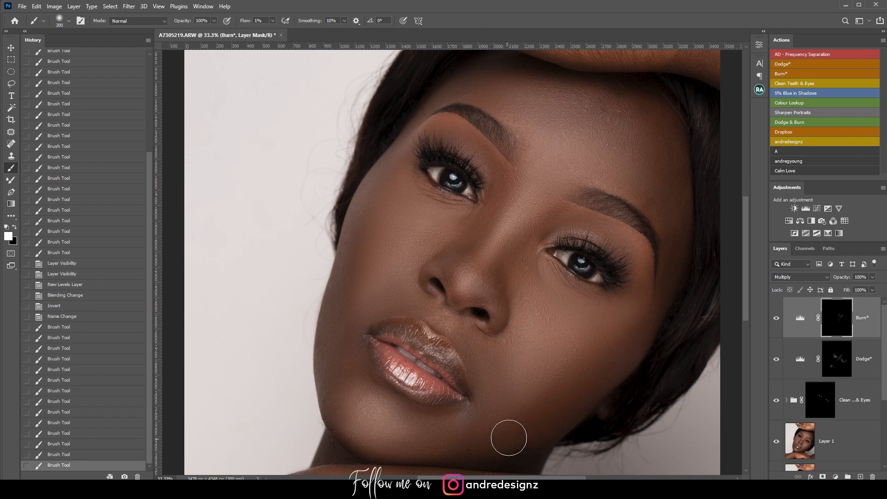
{"action": "left_click_drag", "start_coordinate": [630, 349], "coordinate": [497, 450]}
{"action": "left_click_drag", "start_coordinate": [539, 421], "coordinate": [490, 444]}
Burn the outer cheek on the image's left from beside the eye down towards the mouth
{"action": "left_click_drag", "start_coordinate": [386, 187], "coordinate": [354, 312]}
{"action": "left_click_drag", "start_coordinate": [364, 241], "coordinate": [334, 367]}
{"action": "left_click_drag", "start_coordinate": [386, 190], "coordinate": [347, 321]}
{"action": "left_click_drag", "start_coordinate": [367, 259], "coordinate": [363, 362]}
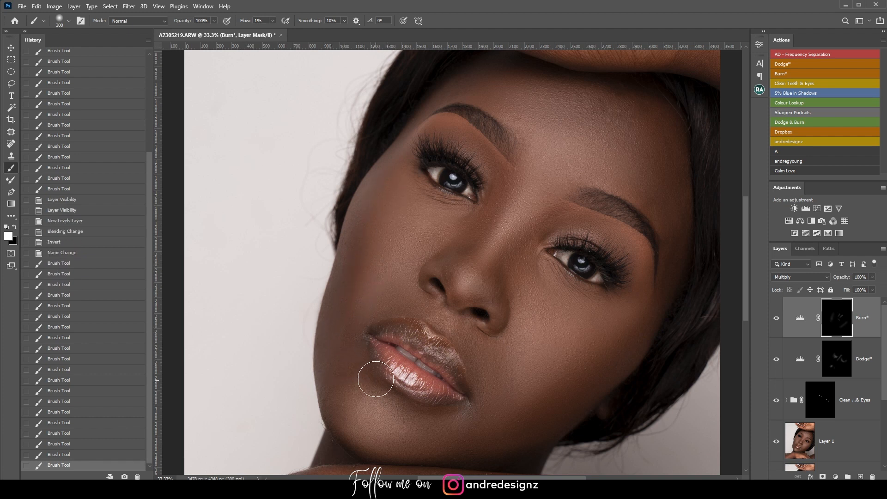
Burn the forehead edges above the eyebrow on the image's left and at the temple on the image's right with a 250 px brush
{"action": "key", "text": "["}
{"action": "left_click_drag", "start_coordinate": [453, 94], "coordinate": [520, 130]}
{"action": "mouse_move", "coordinate": [642, 144]}
{"action": "left_mouse_down"}
{"action": "mouse_move", "coordinate": [661, 116]}
{"action": "mouse_move", "coordinate": [691, 231]}
{"action": "left_mouse_up"}
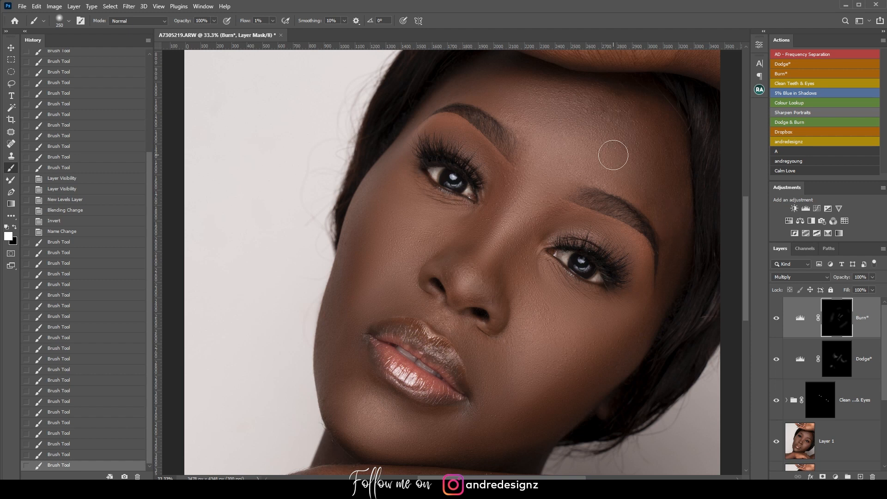
Review the dodging and burning across the whole portrait
{"action": "scroll", "coordinate": [613, 155], "scroll_direction": "down", "scroll_amount": 4}
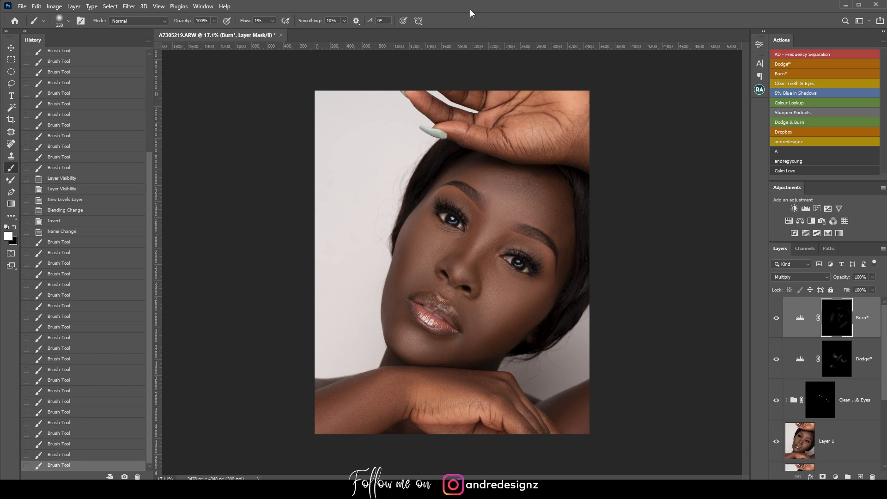
{"action": "scroll", "coordinate": [579, 294], "scroll_direction": "up", "scroll_amount": 8}
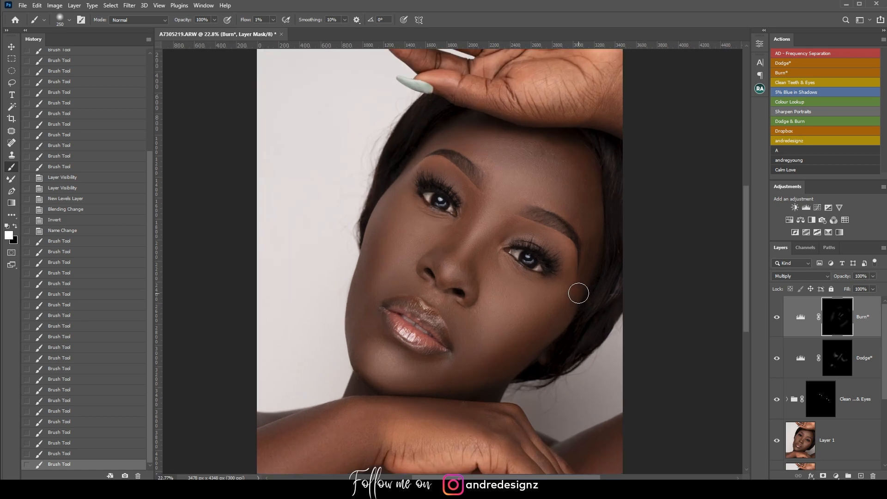
{"action": "scroll", "coordinate": [504, 235], "scroll_direction": "down", "scroll_amount": 5}
{"action": "scroll", "coordinate": [508, 237], "scroll_direction": "down", "scroll_amount": 4}
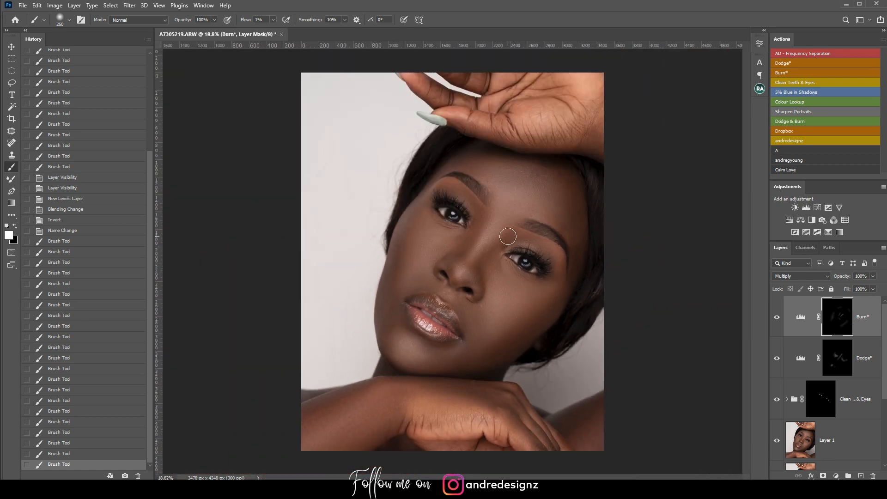
{"action": "scroll", "coordinate": [508, 236], "scroll_direction": "up", "scroll_amount": 3}
{"action": "scroll", "coordinate": [508, 237], "scroll_direction": "down", "scroll_amount": 2}
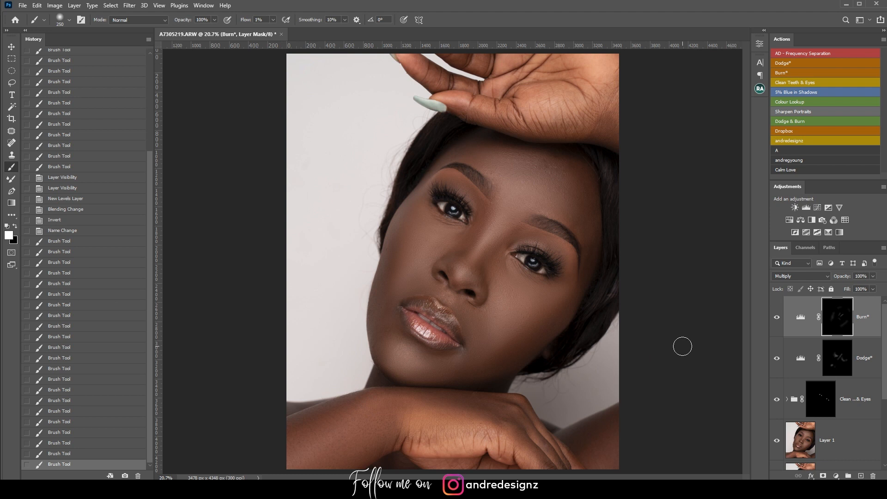
Merge all visible layers into a new layer above the Burn* layer
{"action": "scroll", "coordinate": [584, 224], "scroll_direction": "up", "scroll_amount": 5}
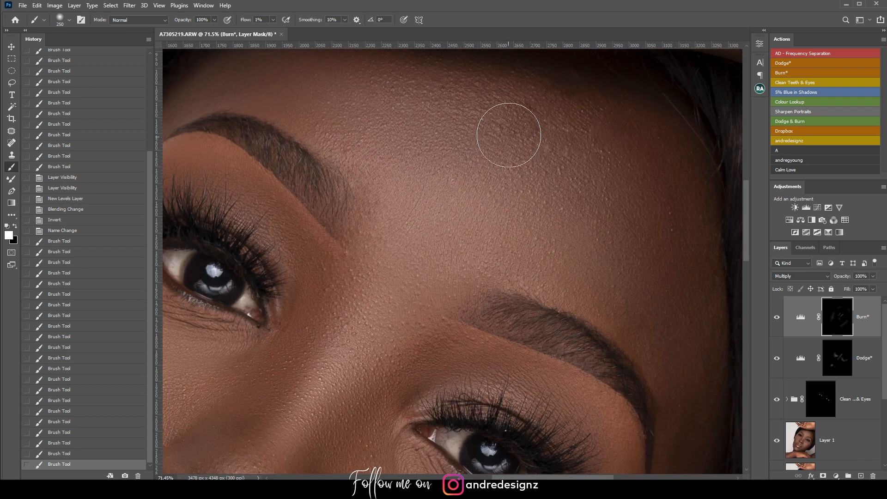
{"action": "scroll", "coordinate": [518, 130], "scroll_direction": "down", "scroll_amount": 1}
{"action": "key", "text": "ctrl+2"}
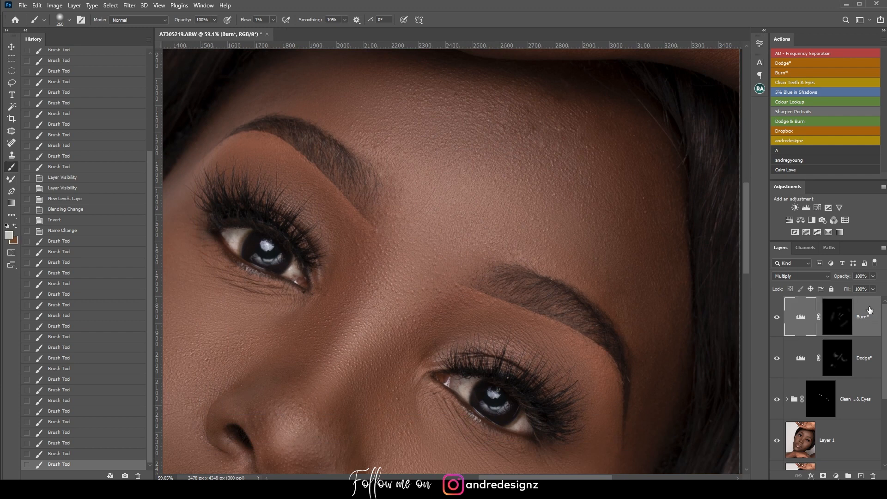
{"action": "key", "text": "ctrl+alt+shift+e"}
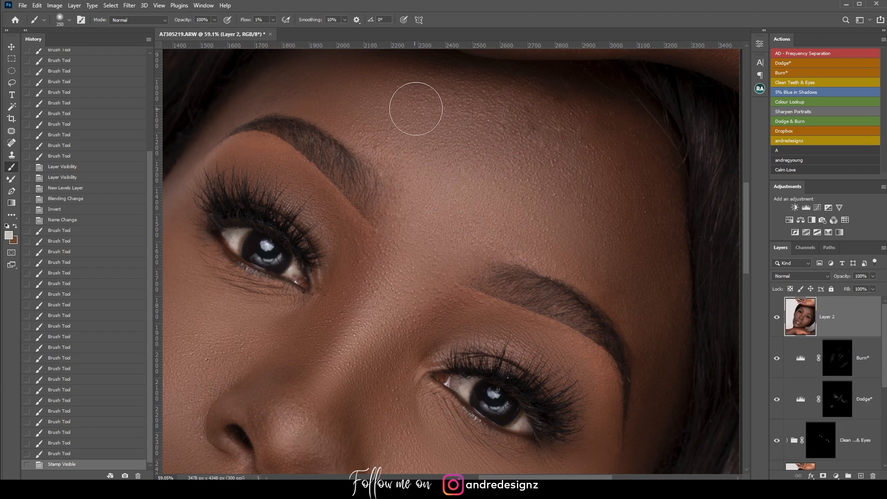
Try to patch the uneven area on the upper forehead with skin from above the eyebrow on the image's right
{"action": "key", "text": "j"}
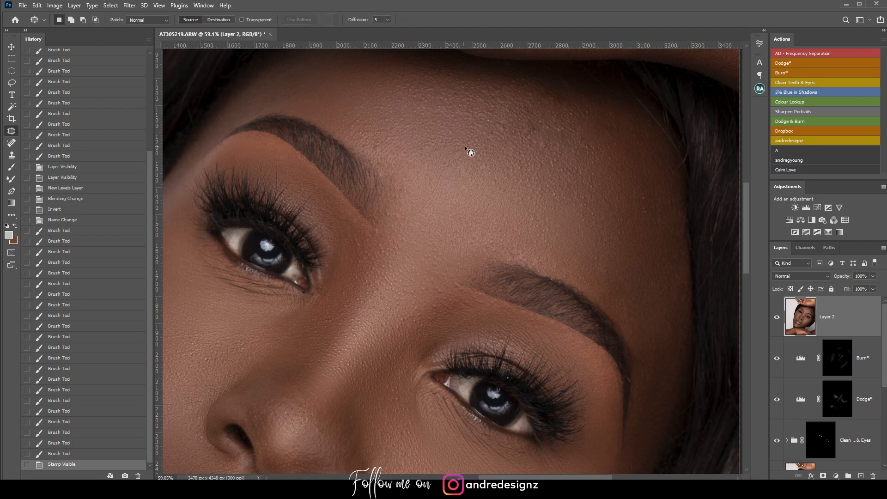
{"action": "mouse_move", "coordinate": [545, 115]}
{"action": "left_mouse_down"}
{"action": "mouse_move", "coordinate": [578, 140]}
{"action": "mouse_move", "coordinate": [539, 194]}
{"action": "mouse_move", "coordinate": [572, 207]}
{"action": "left_mouse_up"}
{"action": "key", "text": "ctrl+d"}
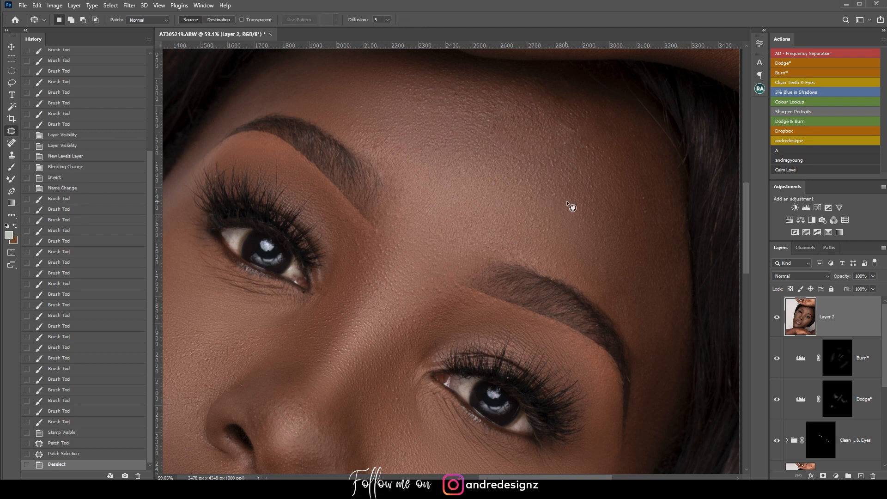
{"action": "key", "text": "ctrl+z"}
{"action": "key", "text": "ctrl+z"}
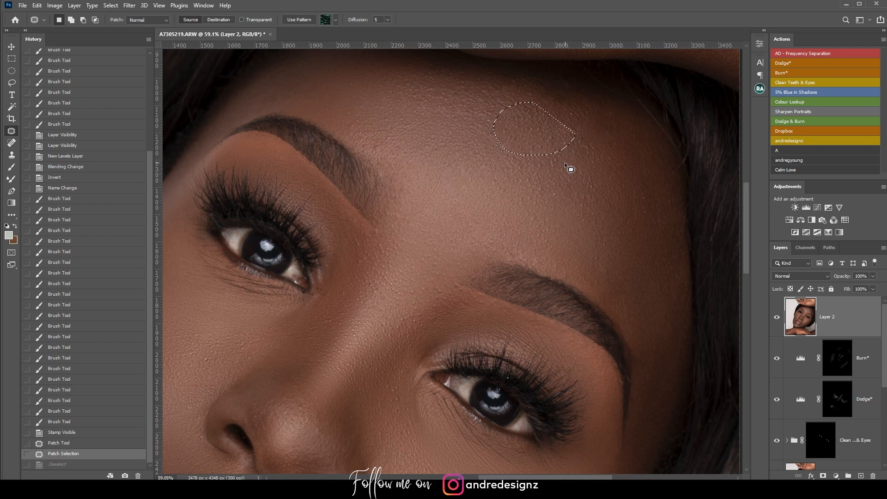
{"action": "key", "text": "ctrl+d"}
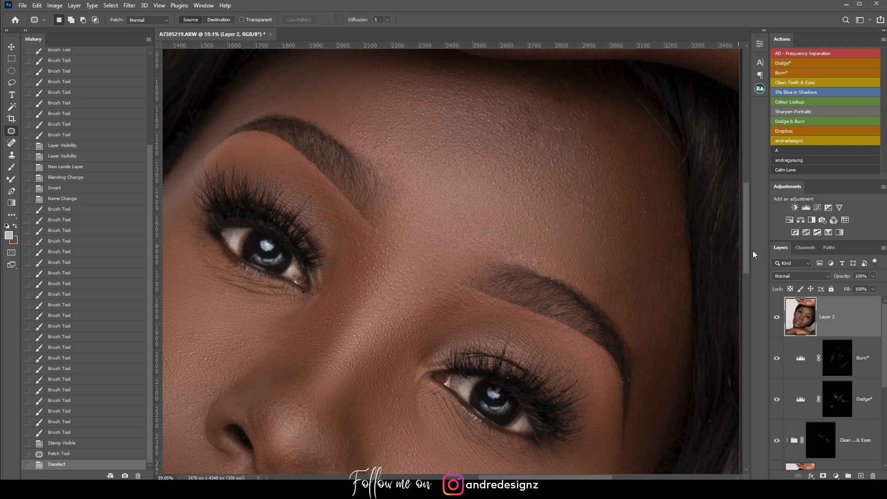
Run the AD - Frequency Separation action with a Gaussian Blur radius of 3 pixels
{"action": "left_click", "coordinate": [821, 55]}
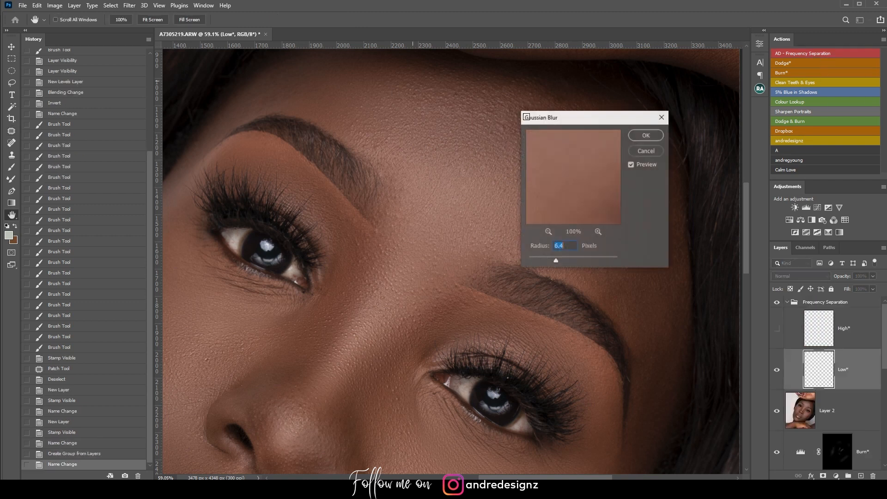
{"action": "type", "text": "3"}
{"action": "left_click", "coordinate": [660, 135]}
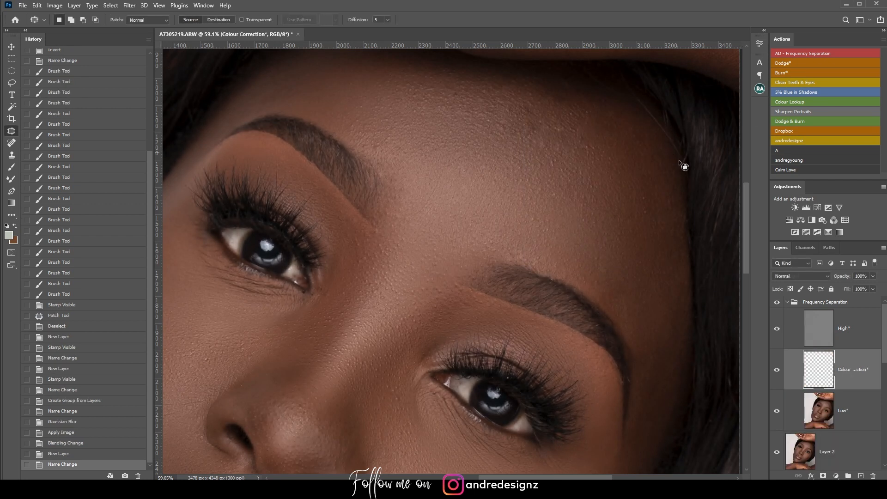
Smooth the uneven forehead tones on the Low* layer with the Mixer Brush and compare the Frequency Separation group before and after
{"action": "left_click", "coordinate": [853, 414]}
{"action": "key", "text": "b"}
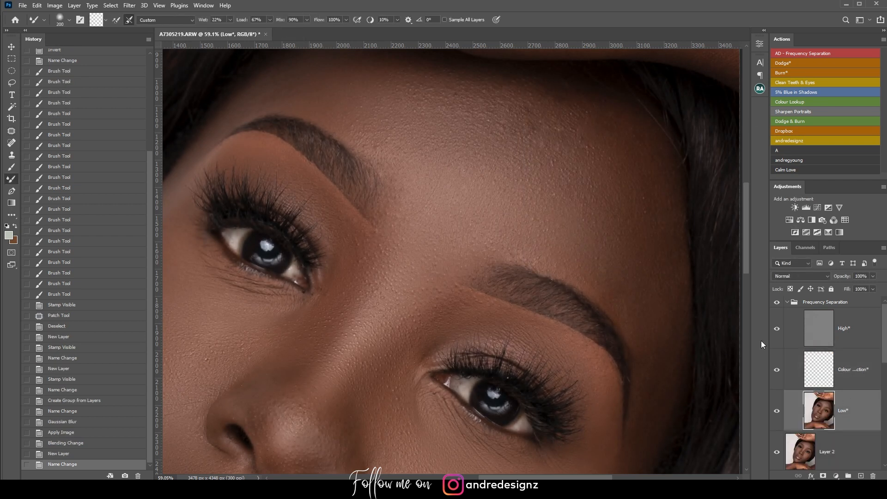
{"action": "left_click_drag", "start_coordinate": [568, 163], "coordinate": [502, 110]}
{"action": "mouse_move", "coordinate": [580, 146]}
{"action": "left_mouse_down"}
{"action": "mouse_move", "coordinate": [486, 130]}
{"action": "mouse_move", "coordinate": [526, 131]}
{"action": "mouse_move", "coordinate": [411, 111]}
{"action": "left_mouse_up"}
{"action": "mouse_move", "coordinate": [486, 109]}
{"action": "left_mouse_down"}
{"action": "mouse_move", "coordinate": [405, 136]}
{"action": "mouse_move", "coordinate": [538, 118]}
{"action": "mouse_move", "coordinate": [606, 159]}
{"action": "mouse_move", "coordinate": [606, 188]}
{"action": "mouse_move", "coordinate": [527, 181]}
{"action": "left_mouse_up"}
{"action": "mouse_move", "coordinate": [546, 214]}
{"action": "left_mouse_down"}
{"action": "mouse_move", "coordinate": [523, 180]}
{"action": "mouse_move", "coordinate": [407, 153]}
{"action": "left_mouse_up"}
{"action": "left_click_drag", "start_coordinate": [468, 170], "coordinate": [433, 155]}
{"action": "mouse_move", "coordinate": [475, 111]}
{"action": "left_mouse_down"}
{"action": "mouse_move", "coordinate": [379, 100]}
{"action": "mouse_move", "coordinate": [396, 99]}
{"action": "left_mouse_up"}
{"action": "left_click_drag", "start_coordinate": [433, 173], "coordinate": [373, 129]}
{"action": "left_click_drag", "start_coordinate": [497, 122], "coordinate": [527, 99]}
{"action": "mouse_move", "coordinate": [590, 151]}
{"action": "left_mouse_down"}
{"action": "mouse_move", "coordinate": [562, 115]}
{"action": "mouse_move", "coordinate": [445, 120]}
{"action": "left_mouse_up"}
{"action": "mouse_move", "coordinate": [556, 128]}
{"action": "left_mouse_down"}
{"action": "mouse_move", "coordinate": [547, 204]}
{"action": "mouse_move", "coordinate": [573, 185]}
{"action": "left_mouse_up"}
{"action": "mouse_move", "coordinate": [582, 181]}
{"action": "left_mouse_down"}
{"action": "mouse_move", "coordinate": [602, 232]}
{"action": "mouse_move", "coordinate": [514, 182]}
{"action": "mouse_move", "coordinate": [528, 214]}
{"action": "left_mouse_up"}
{"action": "left_click_drag", "start_coordinate": [450, 153], "coordinate": [424, 163]}
{"action": "mouse_move", "coordinate": [424, 163]}
{"action": "left_mouse_down"}
{"action": "mouse_move", "coordinate": [364, 140]}
{"action": "mouse_move", "coordinate": [391, 131]}
{"action": "left_mouse_up"}
{"action": "left_click", "coordinate": [777, 302]}
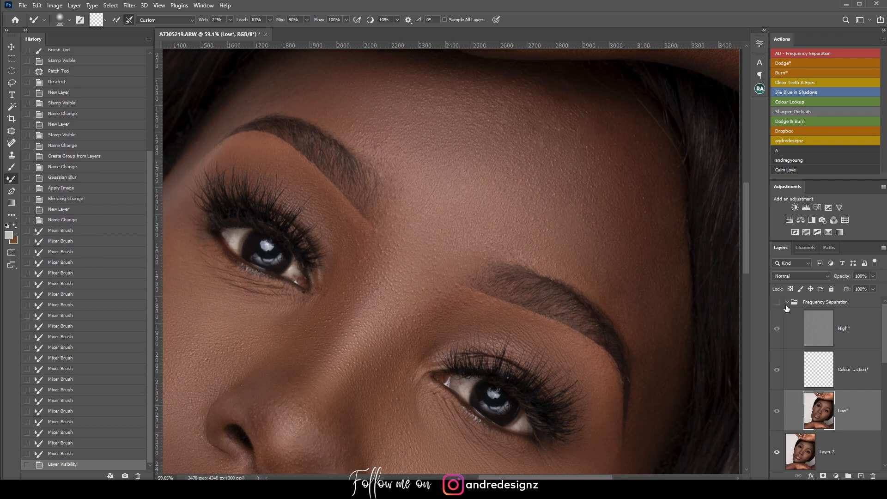
{"action": "left_click", "coordinate": [777, 304]}
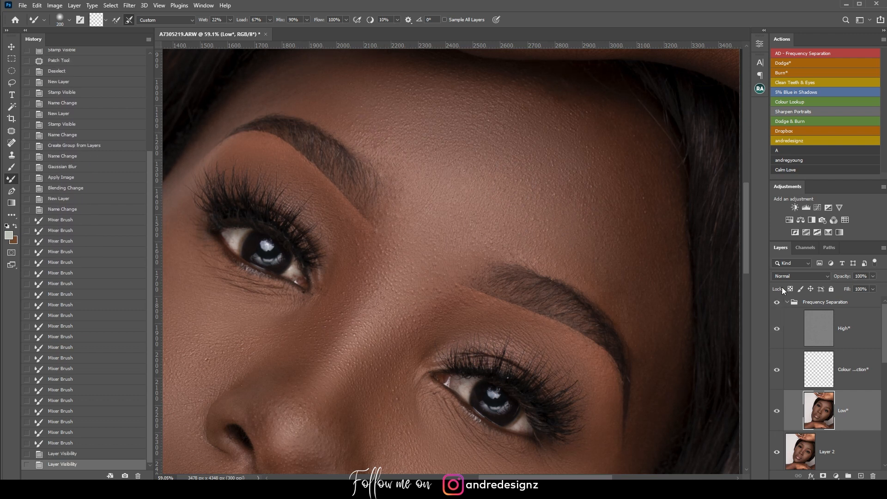
Merge the visible result into a new layer above the collapsed Frequency Separation group and duplicate that merged layer
{"action": "left_click", "coordinate": [819, 305]}
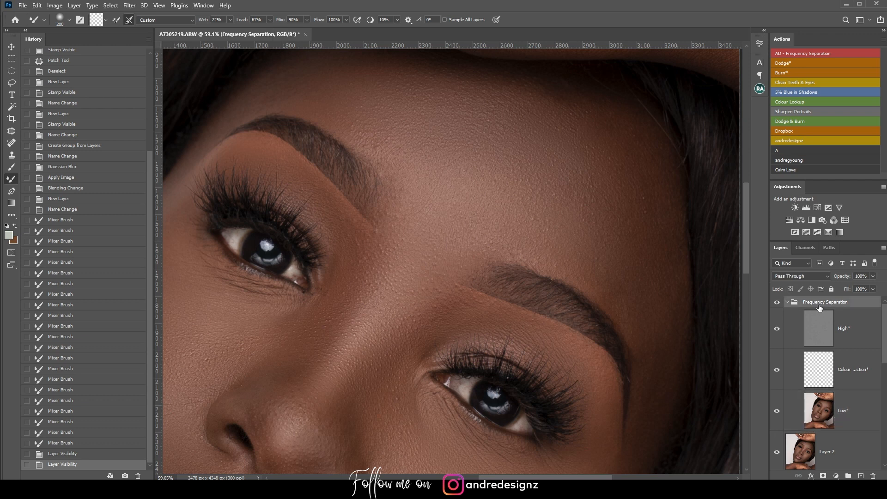
{"action": "key", "text": "ctrl+shift+alt+e"}
{"action": "left_click", "coordinate": [788, 343]}
{"action": "left_click", "coordinate": [789, 343]}
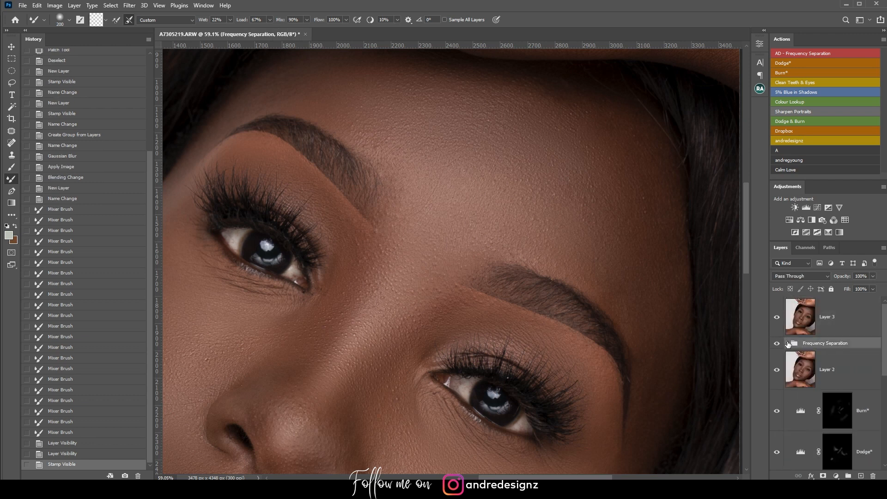
{"action": "left_click", "coordinate": [817, 317]}
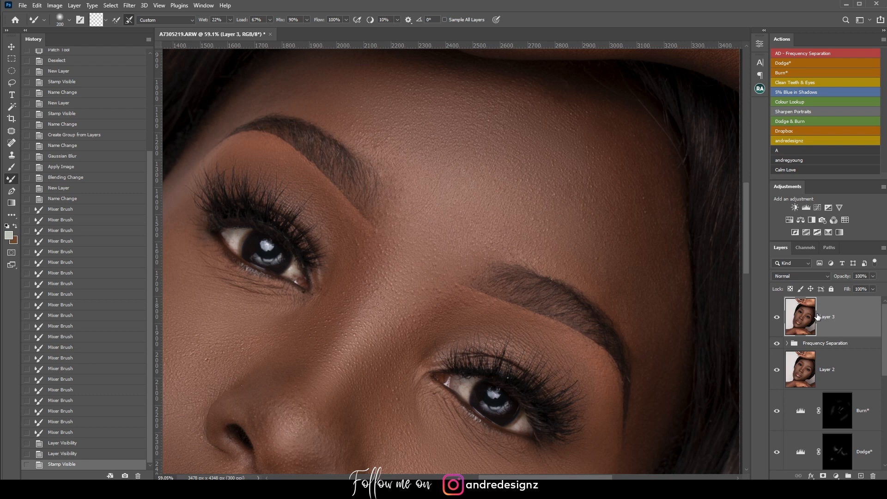
{"action": "key", "text": "ctrl+j"}
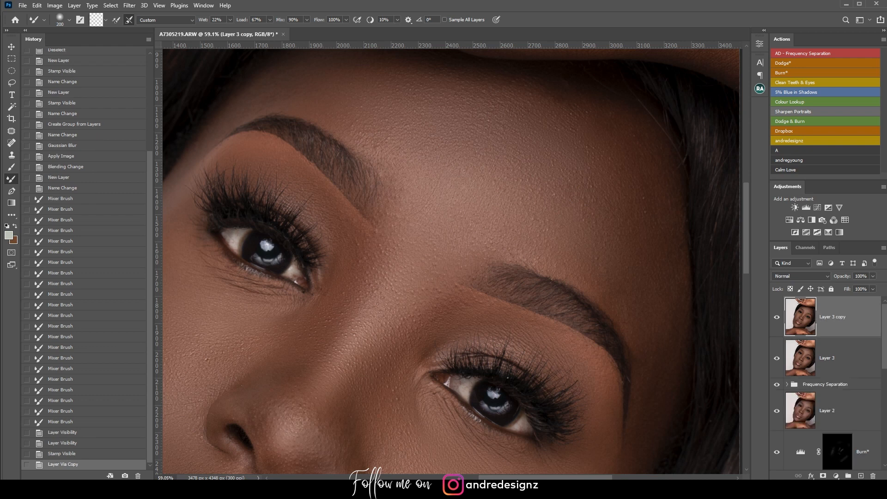
Apply the Camera Raw Filter to Layer 3 copy with the Blue Primary hue in Calibration shifted slightly toward teal
{"action": "left_click", "coordinate": [129, 6]}
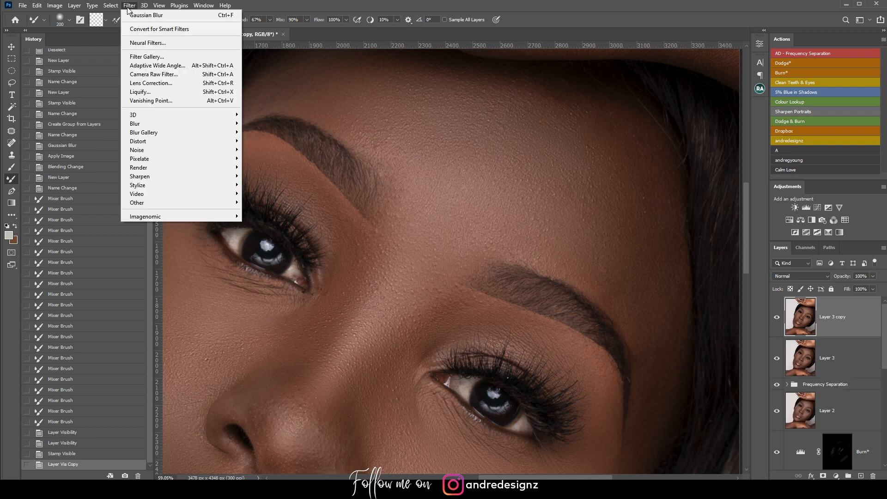
{"action": "left_click", "coordinate": [161, 74]}
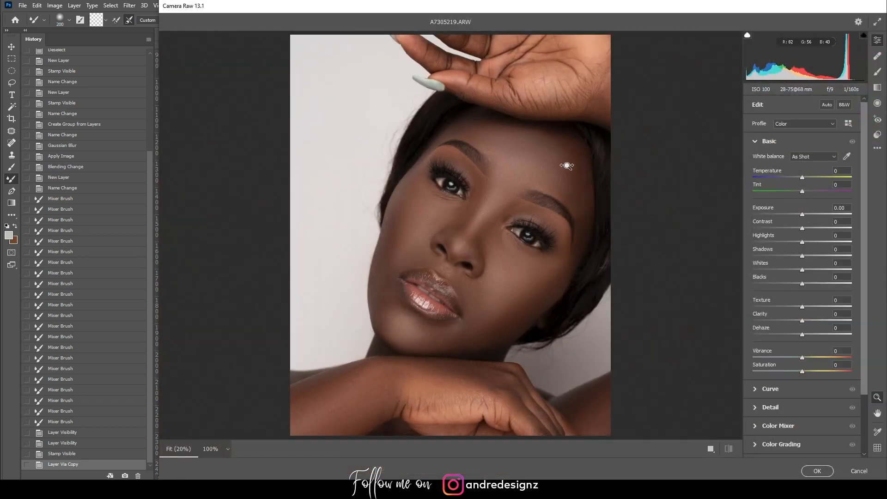
{"action": "left_click", "coordinate": [877, 141]}
{"action": "scroll", "coordinate": [864, 192], "scroll_direction": "down", "scroll_amount": 3}
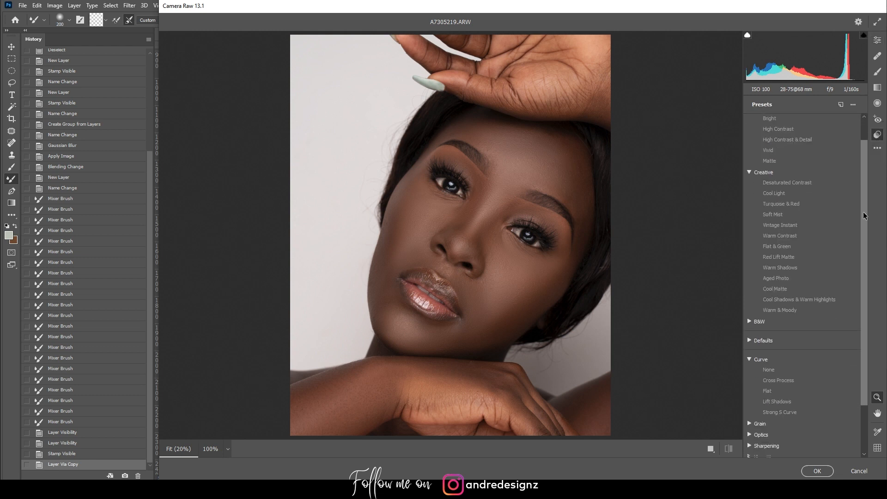
{"action": "left_click", "coordinate": [776, 449]}
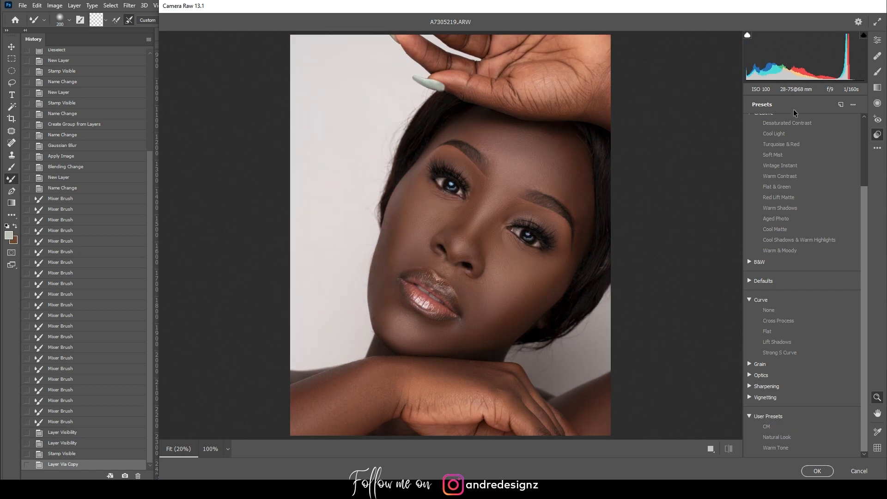
{"action": "scroll", "coordinate": [862, 212], "scroll_direction": "up", "scroll_amount": 3}
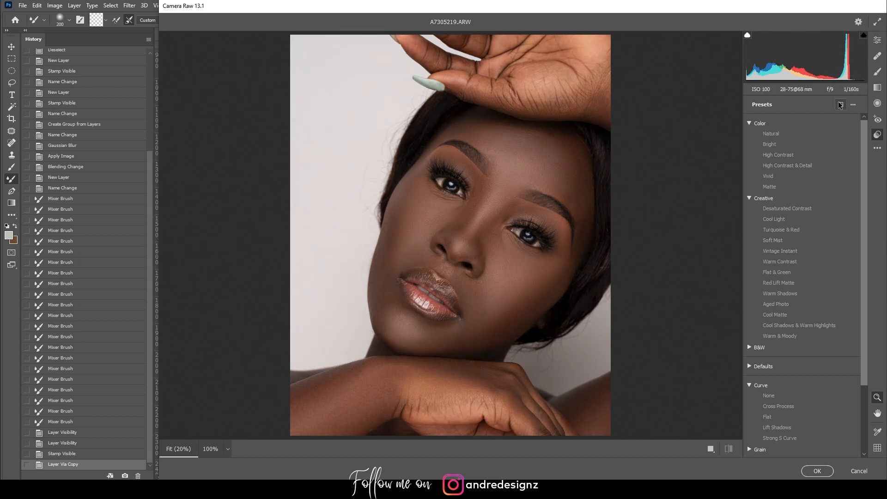
{"action": "left_click", "coordinate": [878, 40]}
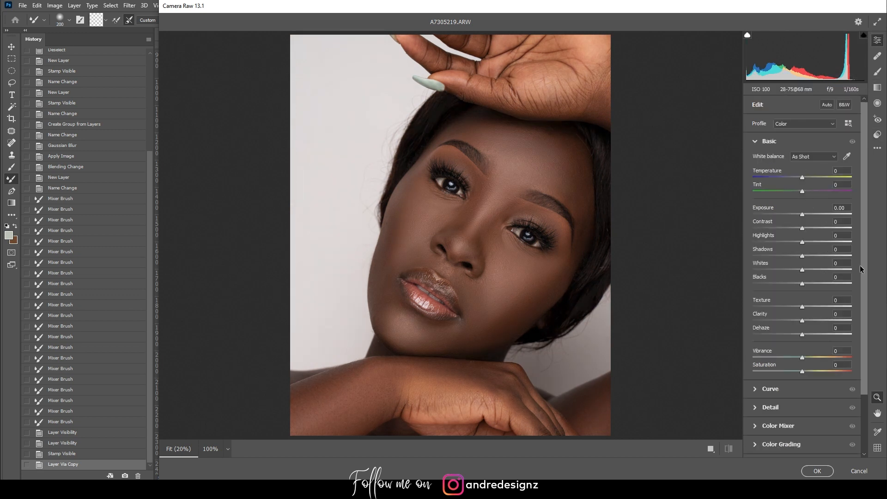
{"action": "scroll", "coordinate": [879, 261], "scroll_direction": "down", "scroll_amount": 2}
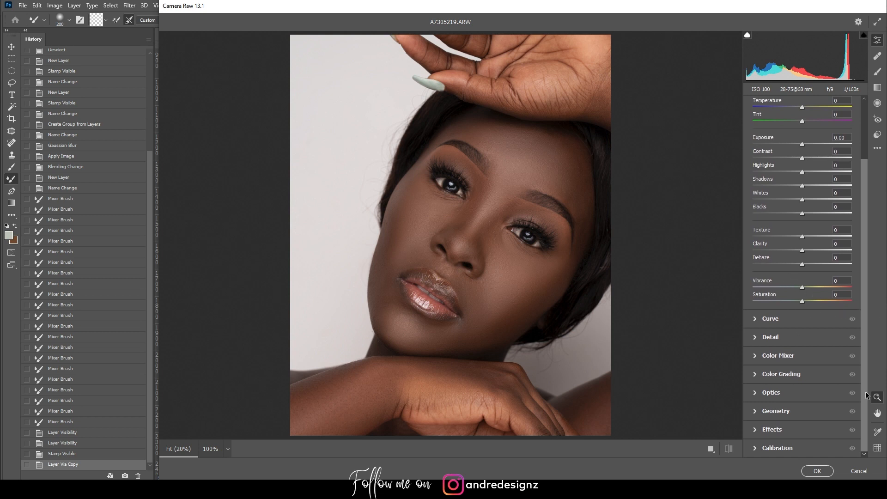
{"action": "left_click", "coordinate": [755, 449]}
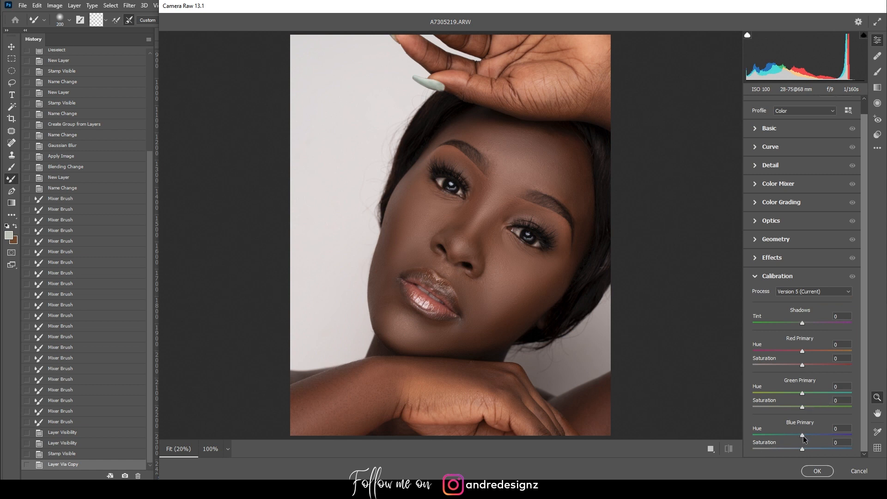
{"action": "left_click_drag", "start_coordinate": [803, 435], "coordinate": [794, 435]}
{"action": "left_click", "coordinate": [818, 471]}
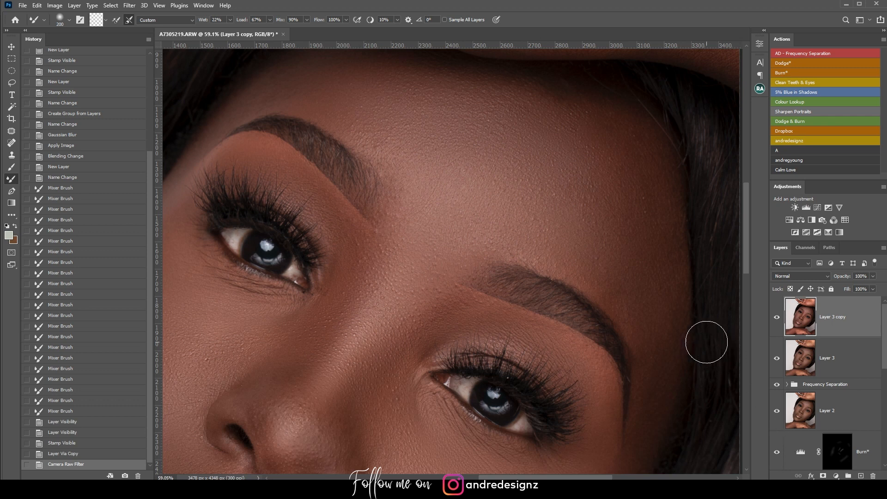
Add a black layer mask to Layer 3 copy that hides the Camera Raw color shift across the whole image
{"action": "scroll", "coordinate": [662, 286], "scroll_direction": "down", "scroll_amount": 6}
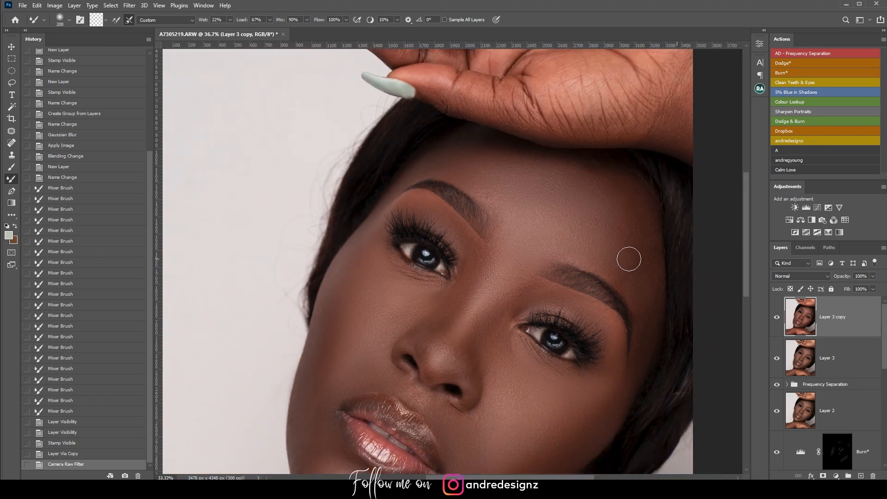
{"action": "key", "text": "ctrl+0"}
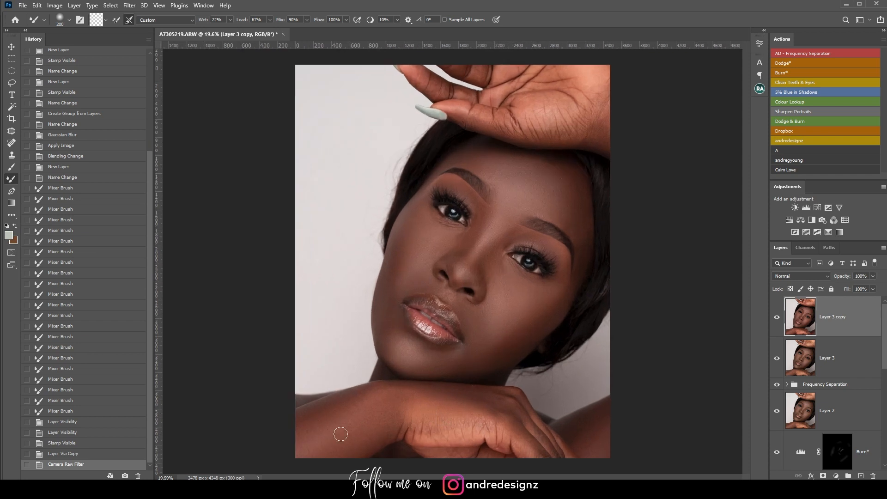
{"action": "left_click", "coordinate": [824, 476], "text": "alt"}
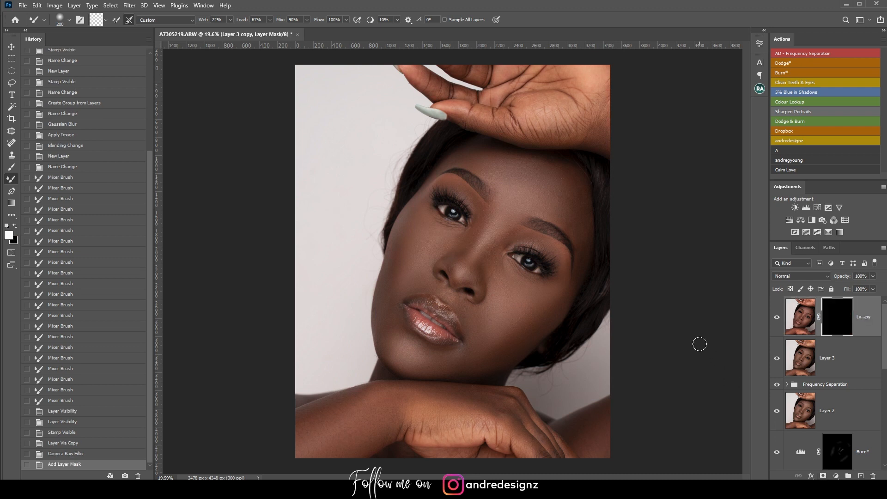
Paint white on the layer mask over the face using a 1200-pixel Brush at 100% flow to reveal the color shift
{"action": "key", "text": "b"}
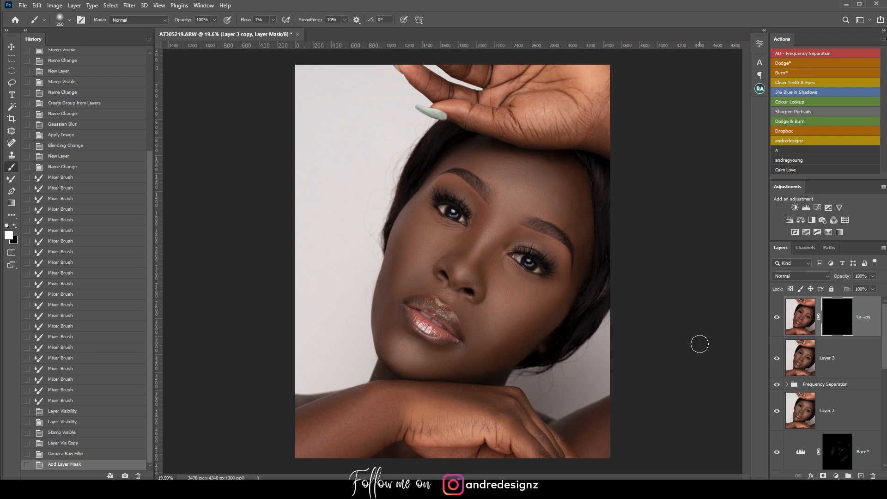
{"action": "left_click", "coordinate": [273, 20]}
{"action": "left_click", "coordinate": [461, 21]}
{"action": "key", "text": "]"}
{"action": "key", "text": "]"}
{"action": "key", "text": "]"}
{"action": "key", "text": "]"}
{"action": "key", "text": "]"}
{"action": "key", "text": "]"}
{"action": "key", "text": "]"}
{"action": "key", "text": "]"}
{"action": "key", "text": "]"}
{"action": "key", "text": "]"}
{"action": "mouse_move", "coordinate": [573, 224]}
{"action": "left_mouse_down"}
{"action": "mouse_move", "coordinate": [566, 206]}
{"action": "mouse_move", "coordinate": [471, 208]}
{"action": "mouse_move", "coordinate": [518, 217]}
{"action": "left_mouse_up"}
{"action": "left_click_drag", "start_coordinate": [457, 244], "coordinate": [482, 251]}
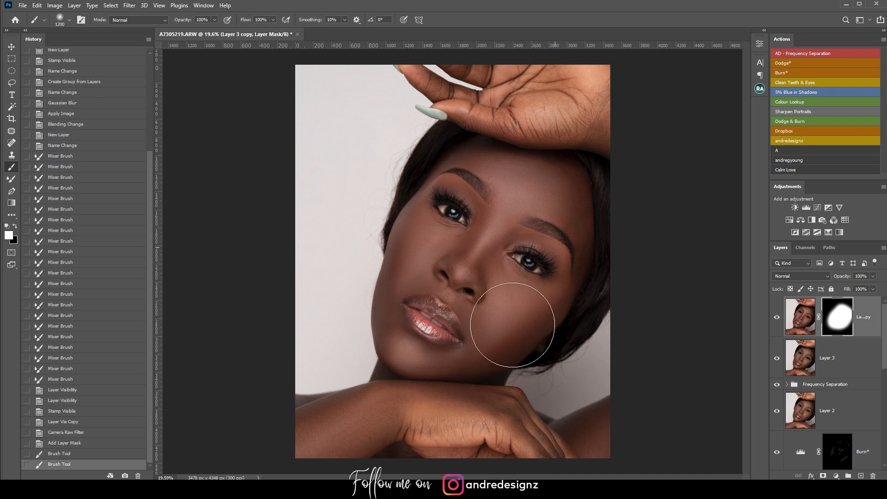
{"action": "left_click_drag", "start_coordinate": [553, 275], "coordinate": [527, 277]}
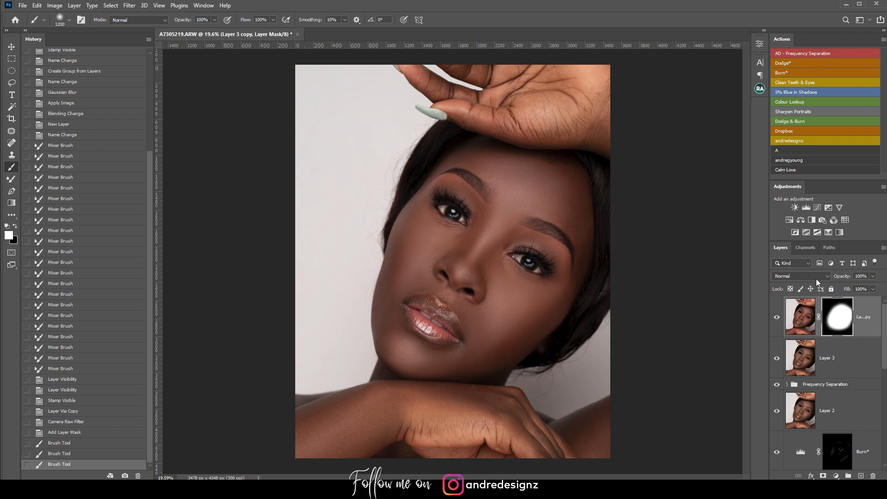
Paint white at 27% brush flow on the mask over the hands, arms and shoulder to partly reveal the color shift there
{"action": "left_click_drag", "start_coordinate": [273, 20], "coordinate": [245, 42]}
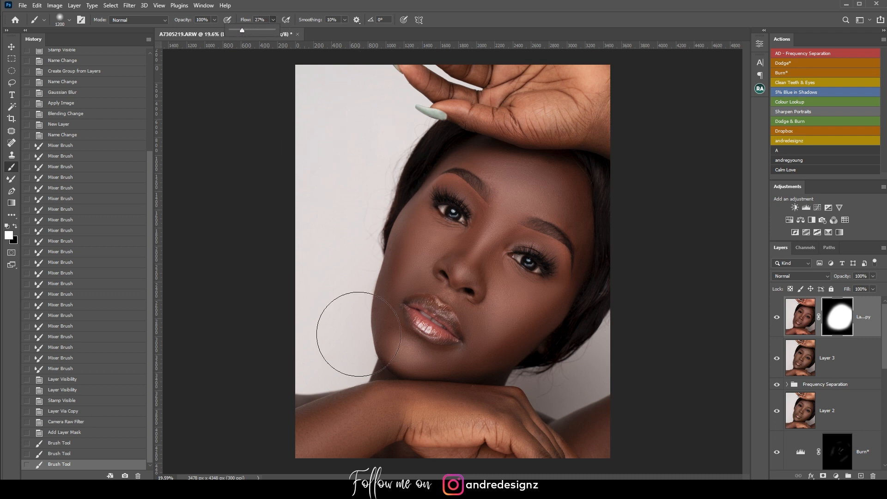
{"action": "mouse_move", "coordinate": [502, 491]}
{"action": "left_mouse_down"}
{"action": "mouse_move", "coordinate": [472, 427]}
{"action": "mouse_move", "coordinate": [298, 482]}
{"action": "mouse_move", "coordinate": [401, 440]}
{"action": "left_mouse_up"}
{"action": "left_click_drag", "start_coordinate": [338, 443], "coordinate": [367, 442]}
{"action": "left_click_drag", "start_coordinate": [541, 462], "coordinate": [537, 427]}
{"action": "mouse_move", "coordinate": [457, 108]}
{"action": "left_mouse_down"}
{"action": "mouse_move", "coordinate": [458, 100]}
{"action": "mouse_move", "coordinate": [643, 94]}
{"action": "left_mouse_up"}
{"action": "mouse_move", "coordinate": [585, 92]}
{"action": "left_mouse_down"}
{"action": "mouse_move", "coordinate": [625, 114]}
{"action": "mouse_move", "coordinate": [458, 69]}
{"action": "mouse_move", "coordinate": [580, 92]}
{"action": "mouse_move", "coordinate": [634, 130]}
{"action": "left_mouse_up"}
{"action": "left_click_drag", "start_coordinate": [584, 441], "coordinate": [601, 436]}
{"action": "left_click_drag", "start_coordinate": [646, 455], "coordinate": [639, 442]}
{"action": "mouse_move", "coordinate": [308, 409]}
{"action": "left_mouse_down"}
{"action": "mouse_move", "coordinate": [317, 389]}
{"action": "mouse_move", "coordinate": [286, 393]}
{"action": "left_mouse_up"}
{"action": "mouse_move", "coordinate": [430, 441]}
{"action": "left_mouse_down"}
{"action": "mouse_move", "coordinate": [582, 456]}
{"action": "mouse_move", "coordinate": [667, 453]}
{"action": "left_mouse_up"}
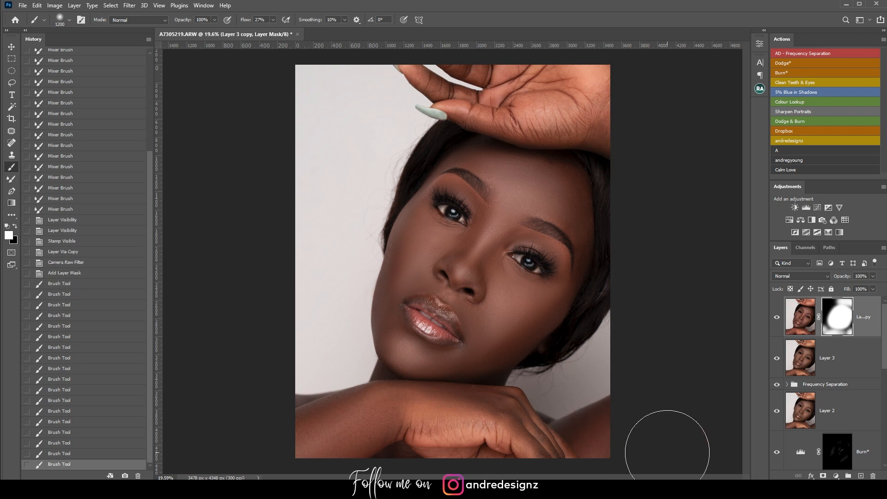
Merge the visible result into a new layer above the masked layer and duplicate it
{"action": "key", "text": "ctrl+2"}
{"action": "key", "text": "ctrl+shift+alt+e"}
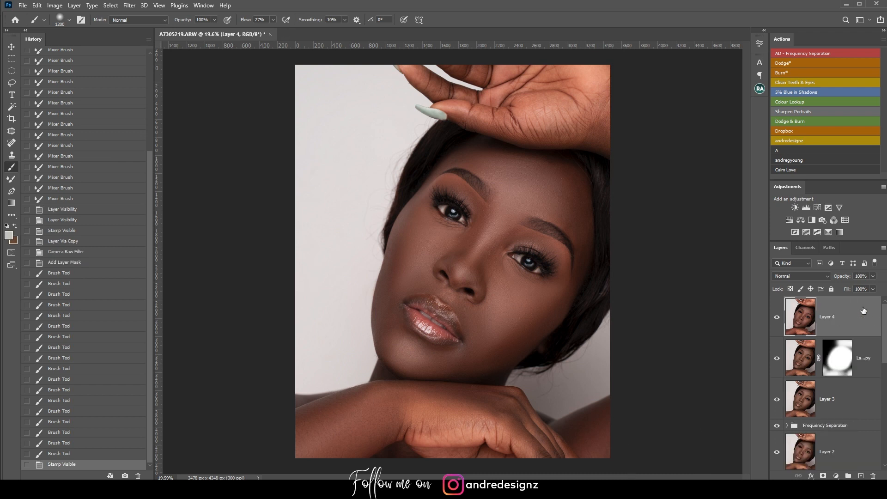
{"action": "key", "text": "ctrl+j"}
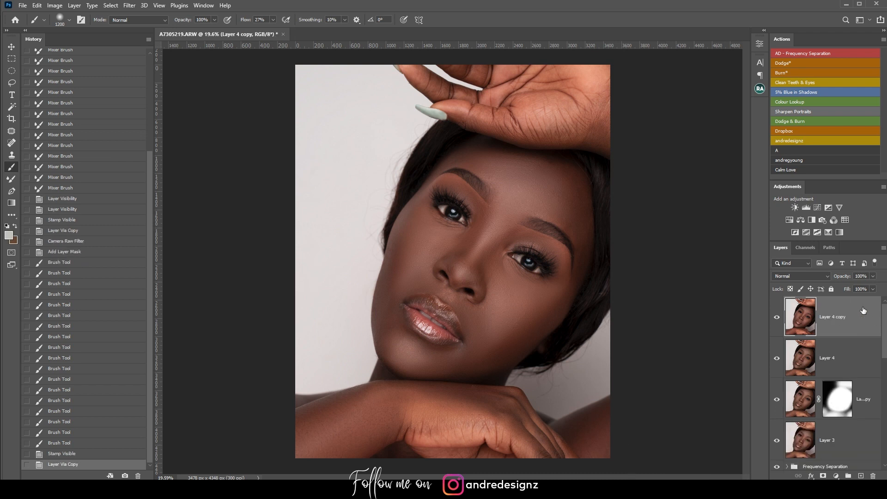
Open the Camera Raw Filter on Layer 4 copy and set Dehaze to -7, Texture to +5, Highlights to +2 and Contrast to +2
{"action": "left_click", "coordinate": [133, 6]}
{"action": "left_click", "coordinate": [165, 74]}
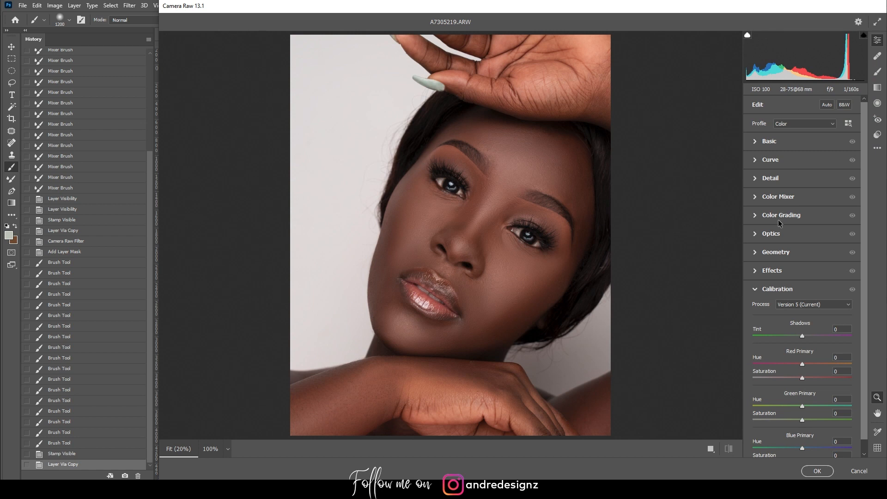
{"action": "left_click", "coordinate": [756, 143]}
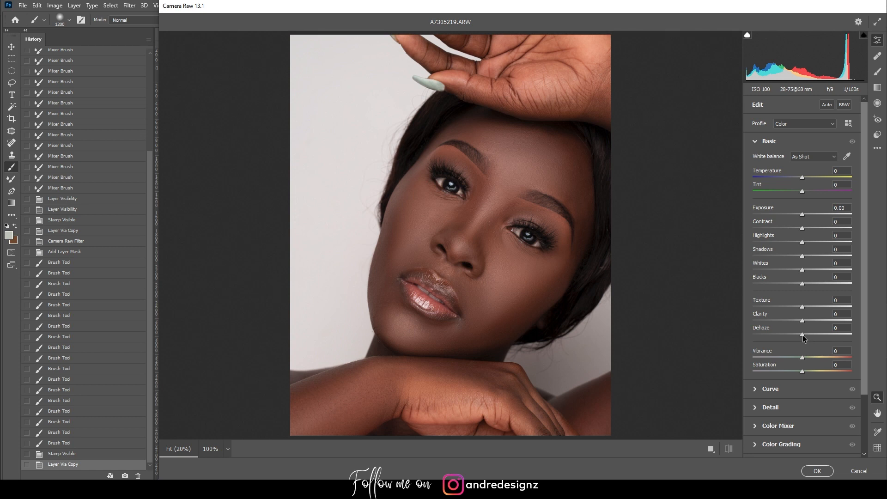
{"action": "left_click_drag", "start_coordinate": [803, 335], "coordinate": [799, 339]}
{"action": "left_click_drag", "start_coordinate": [803, 309], "coordinate": [835, 315]}
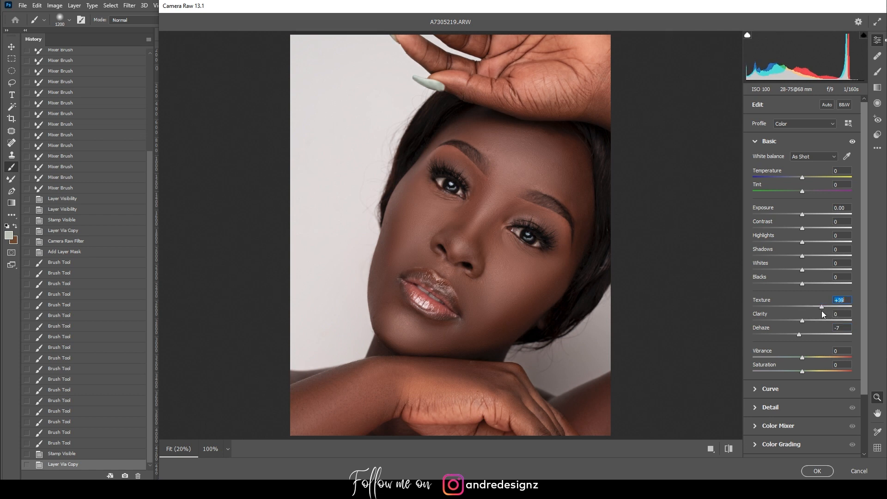
{"action": "left_click_drag", "start_coordinate": [808, 307], "coordinate": [807, 308]}
{"action": "left_click", "coordinate": [711, 449]}
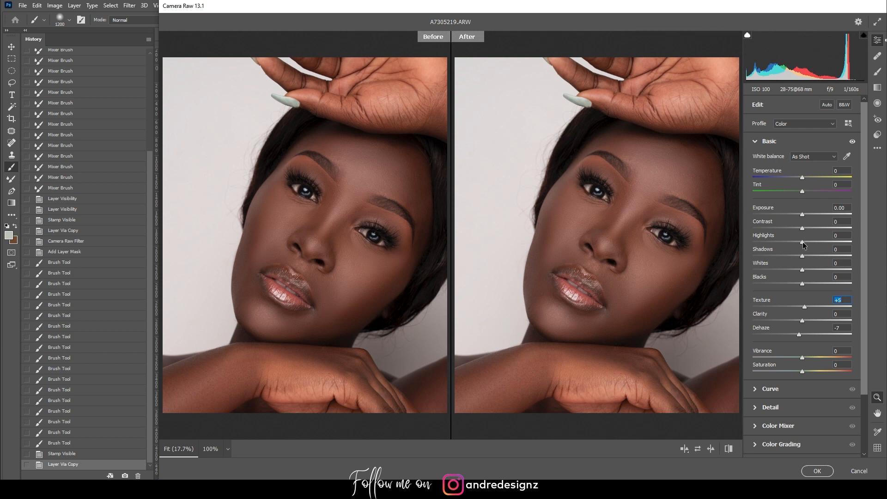
{"action": "mouse_move", "coordinate": [803, 244]}
{"action": "left_mouse_down"}
{"action": "mouse_move", "coordinate": [786, 246]}
{"action": "mouse_move", "coordinate": [817, 255]}
{"action": "mouse_move", "coordinate": [803, 252]}
{"action": "mouse_move", "coordinate": [805, 230]}
{"action": "left_mouse_up"}
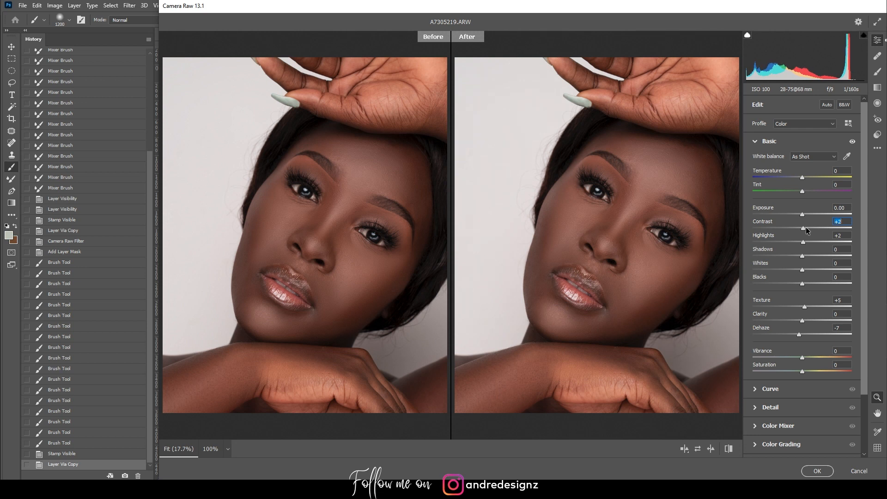
Raise the saturation of the reds slightly in the Camera Raw Color Mixer
{"action": "left_click", "coordinate": [759, 427]}
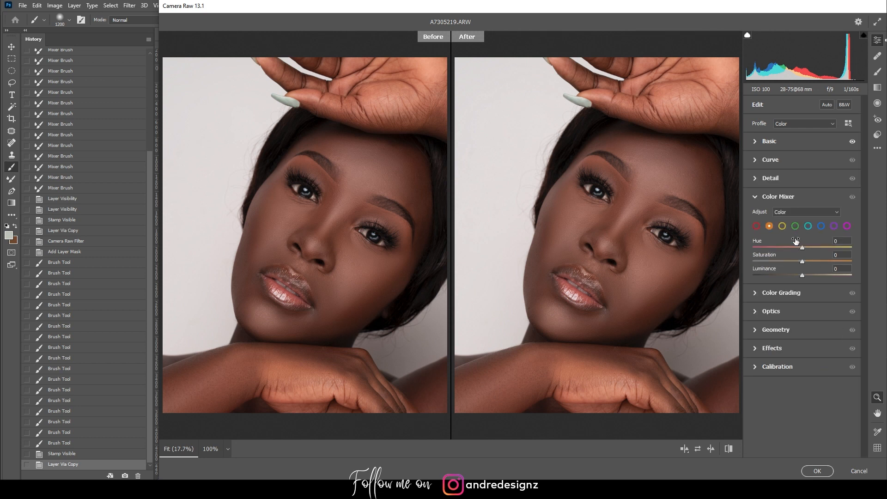
{"action": "left_click", "coordinate": [757, 226]}
{"action": "left_click_drag", "start_coordinate": [802, 262], "coordinate": [826, 274]}
{"action": "left_click_drag", "start_coordinate": [811, 265], "coordinate": [811, 265]}
Brighten the midtones with a curve point at input 126 and output 135, and apply the Camera Raw Filter
{"action": "left_click", "coordinate": [762, 160]}
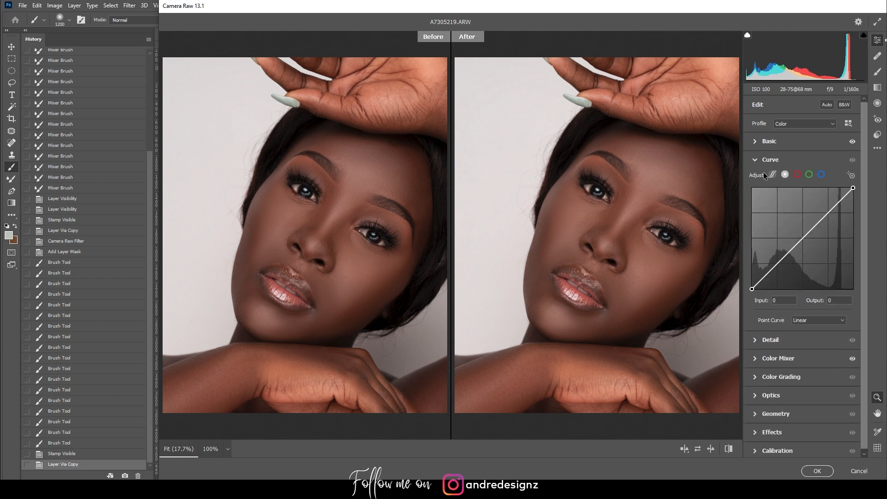
{"action": "left_click", "coordinate": [802, 240]}
{"action": "left_click_drag", "start_coordinate": [802, 240], "coordinate": [802, 236]}
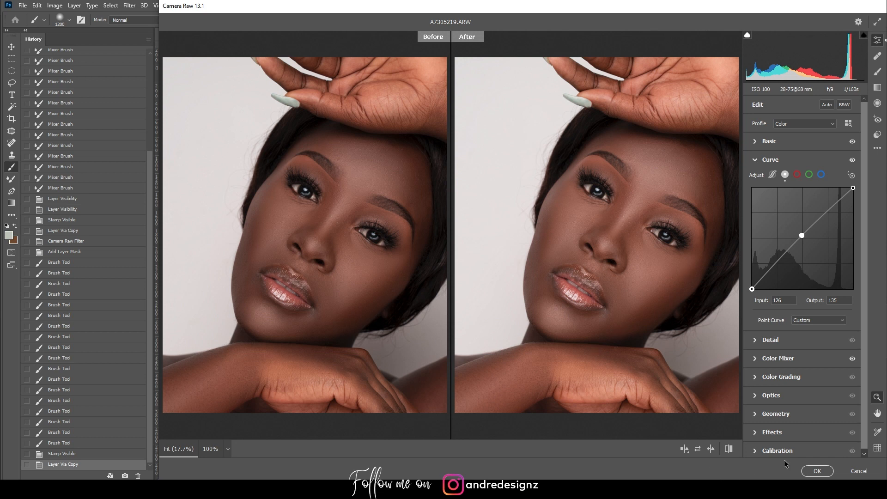
{"action": "left_click", "coordinate": [814, 471]}
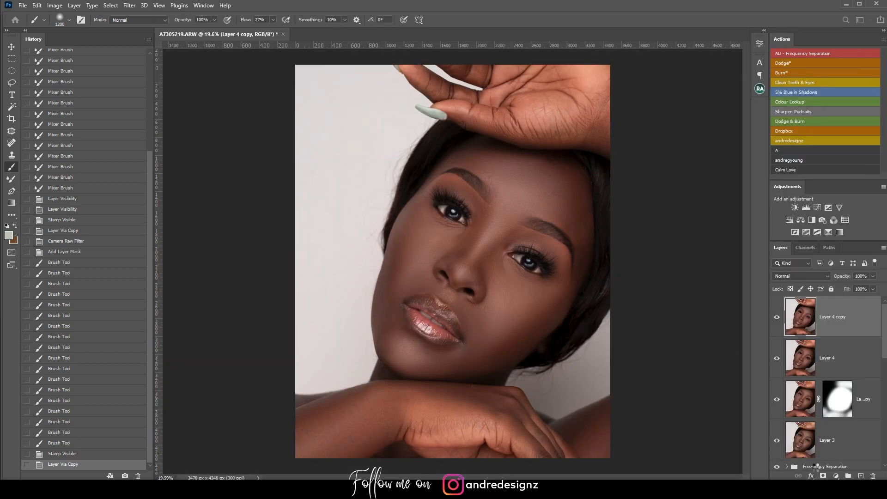
Delete the old Frequency Separation group between Layer 3 and Layer 2
{"action": "scroll", "coordinate": [559, 338], "scroll_direction": "up", "scroll_amount": 5}
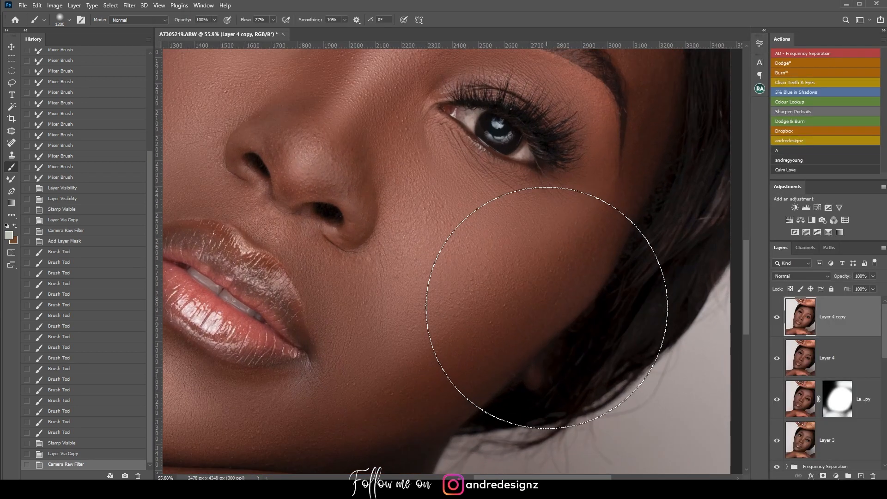
{"action": "scroll", "coordinate": [547, 308], "scroll_direction": "down", "scroll_amount": 5}
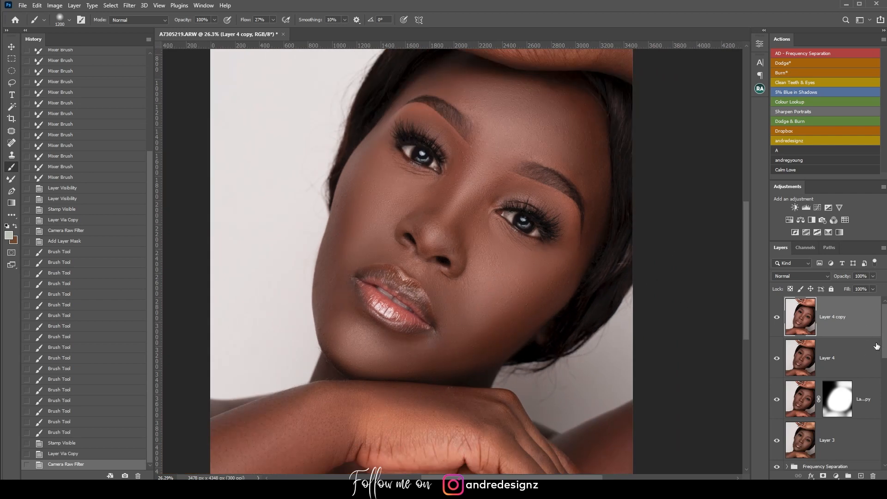
{"action": "scroll", "coordinate": [860, 365], "scroll_direction": "down", "scroll_amount": 3}
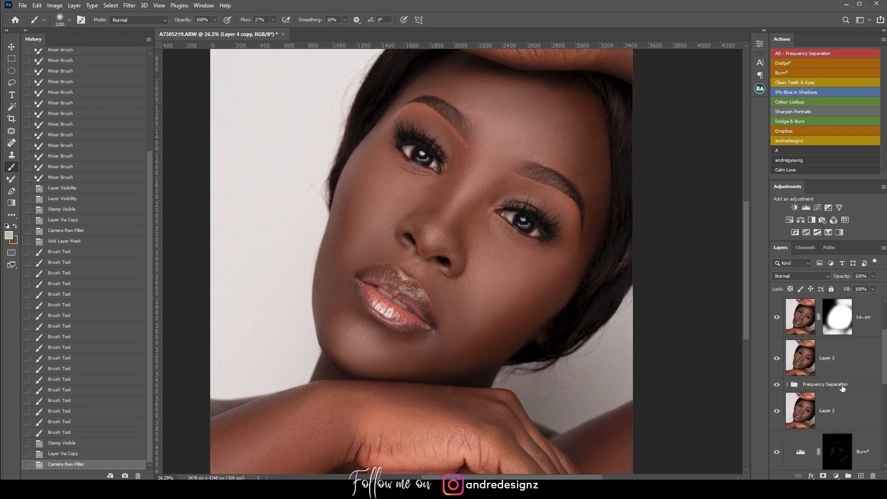
{"action": "left_click", "coordinate": [842, 385]}
{"action": "key", "text": "Delete"}
{"action": "scroll", "coordinate": [843, 369], "scroll_direction": "up", "scroll_amount": 3}
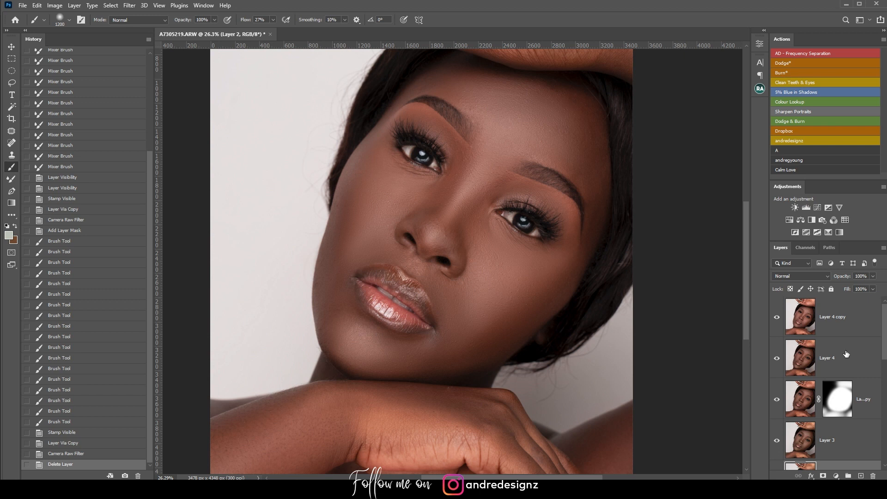
Run the AD - Frequency Separation action above Layer 4 copy with a Gaussian Blur radius of 3 pixels for the Low layer
{"action": "left_click", "coordinate": [846, 336]}
{"action": "left_click", "coordinate": [840, 54]}
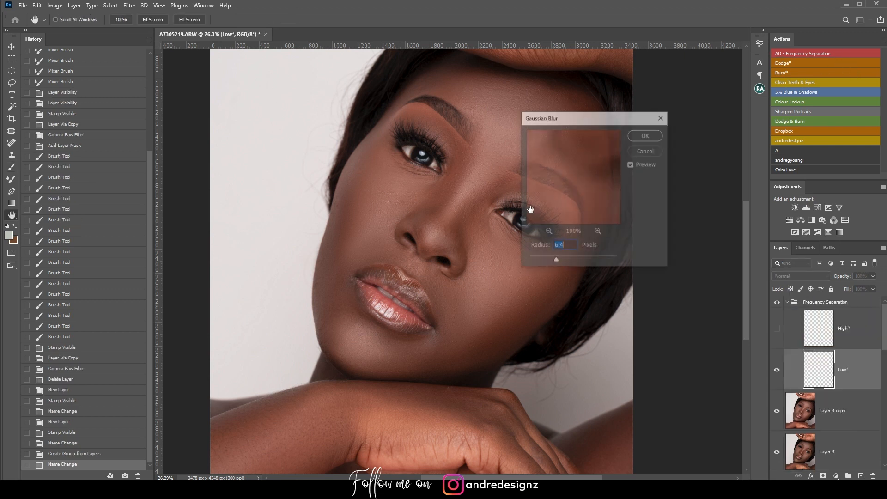
{"action": "type", "text": "30"}
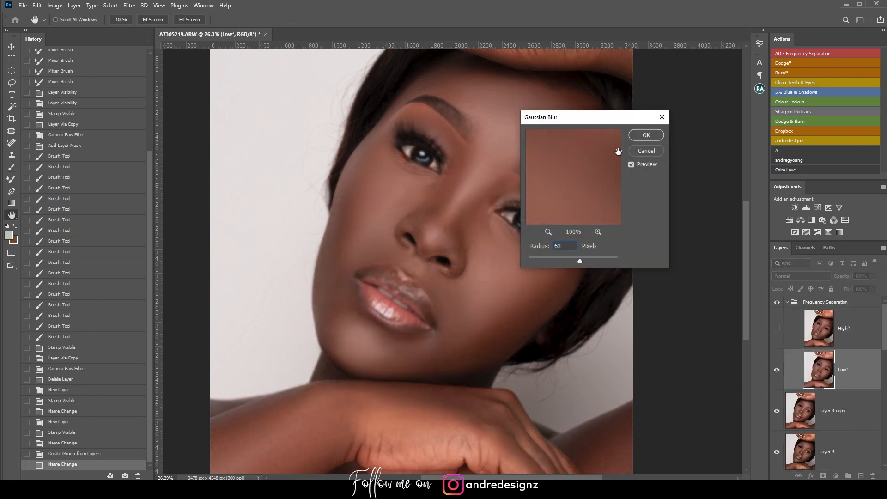
{"action": "left_click_drag", "start_coordinate": [573, 248], "coordinate": [531, 252]}
{"action": "type", "text": "3"}
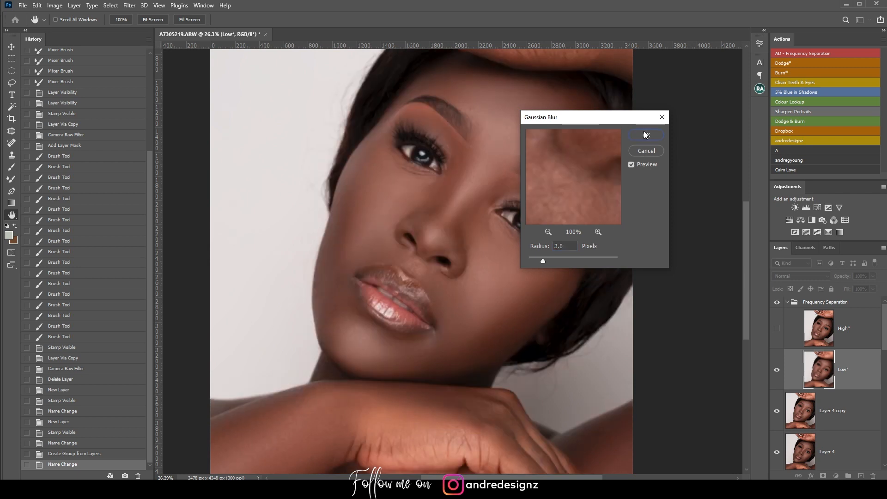
{"action": "left_click", "coordinate": [647, 135]}
Smooth the cheek, jaw and chin on the new Low layer with the Mixer Brush at size 400
{"action": "left_click", "coordinate": [846, 412]}
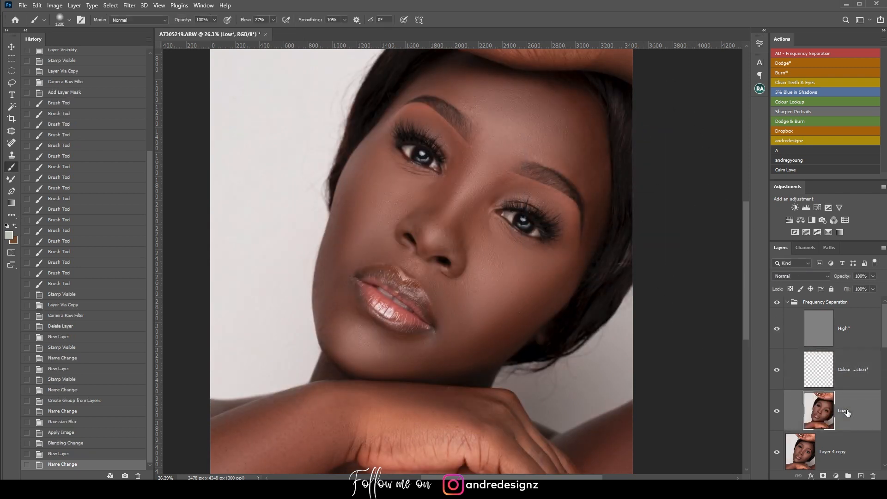
{"action": "key", "text": "shift+b"}
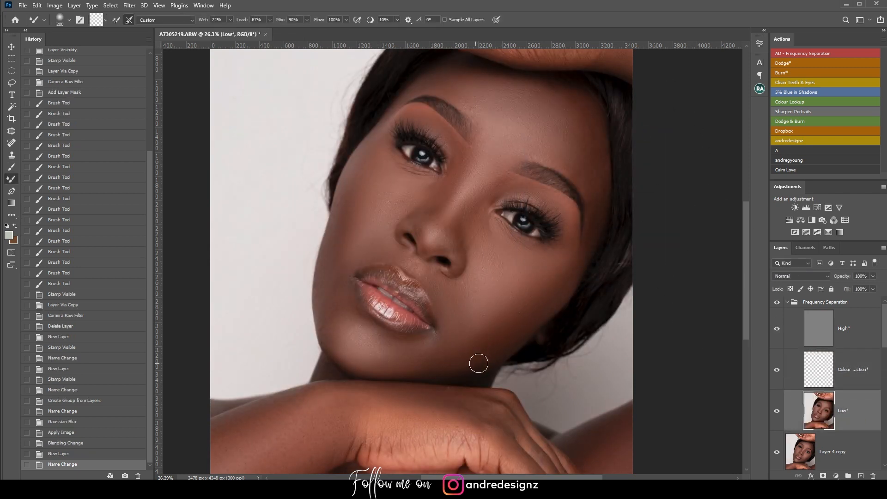
{"action": "key", "text": "bracketright"}
{"action": "key", "text": "bracketright"}
{"action": "key", "text": "bracketright"}
{"action": "left_click_drag", "start_coordinate": [462, 354], "coordinate": [455, 359]}
{"action": "mouse_move", "coordinate": [535, 280]}
{"action": "left_mouse_down"}
{"action": "mouse_move", "coordinate": [512, 317]}
{"action": "mouse_move", "coordinate": [448, 367]}
{"action": "left_mouse_up"}
{"action": "left_click_drag", "start_coordinate": [526, 295], "coordinate": [426, 362]}
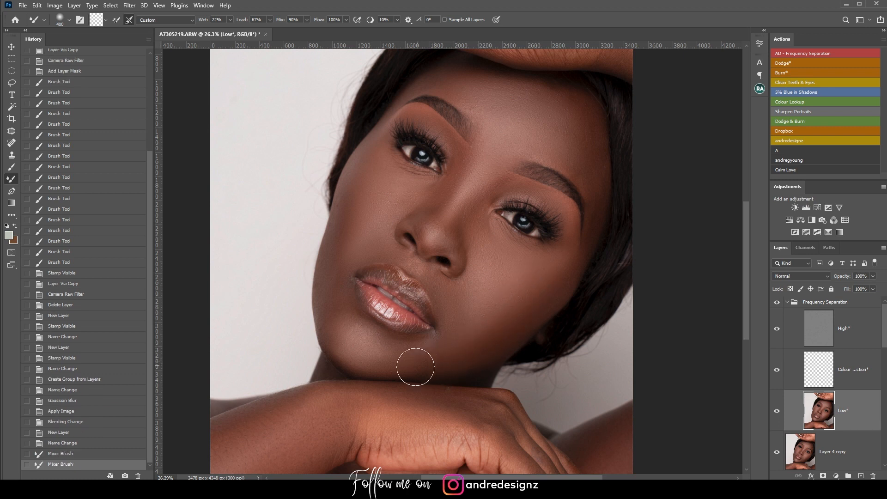
{"action": "left_click_drag", "start_coordinate": [573, 277], "coordinate": [494, 392]}
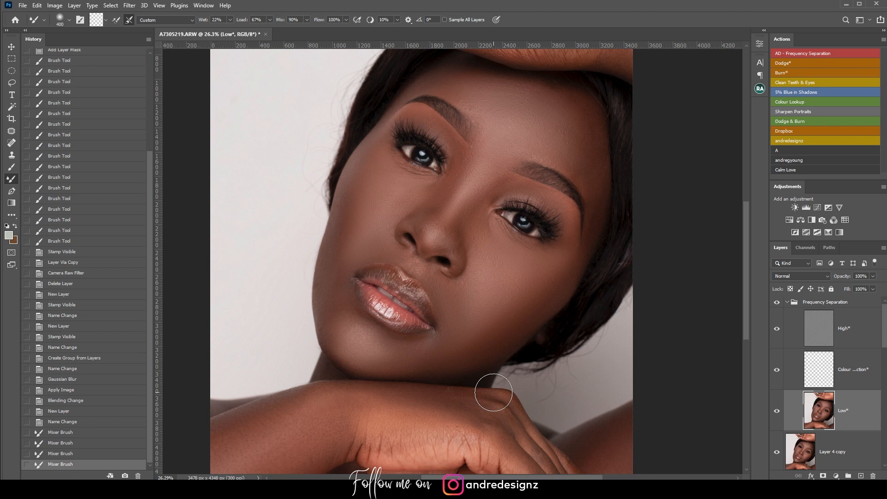
Examine the smoothed skin around the nose, lips and cheeks up close, and check the whole portrait
{"action": "scroll", "coordinate": [582, 238], "scroll_direction": "down", "scroll_amount": 1}
{"action": "scroll", "coordinate": [416, 301], "scroll_direction": "up", "scroll_amount": 3}
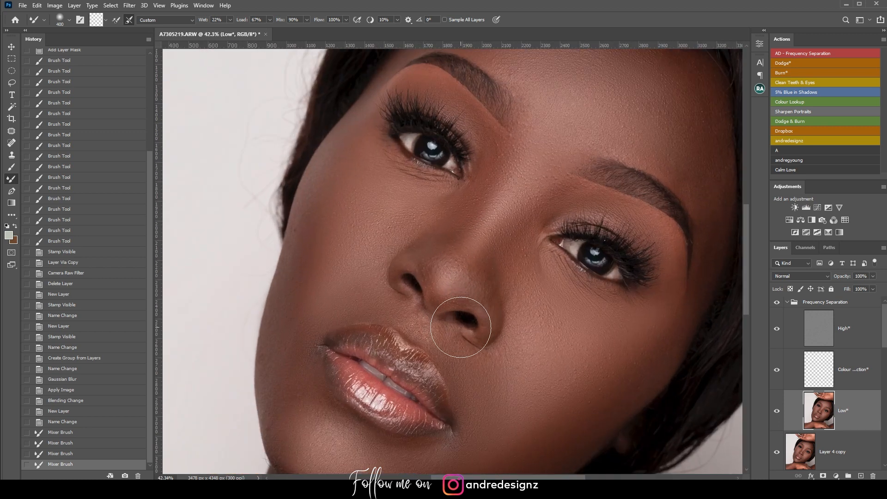
{"action": "scroll", "coordinate": [461, 327], "scroll_direction": "up", "scroll_amount": 2}
{"action": "scroll", "coordinate": [457, 318], "scroll_direction": "down", "scroll_amount": 2}
{"action": "left_click_drag", "start_coordinate": [413, 277], "coordinate": [633, 262]}
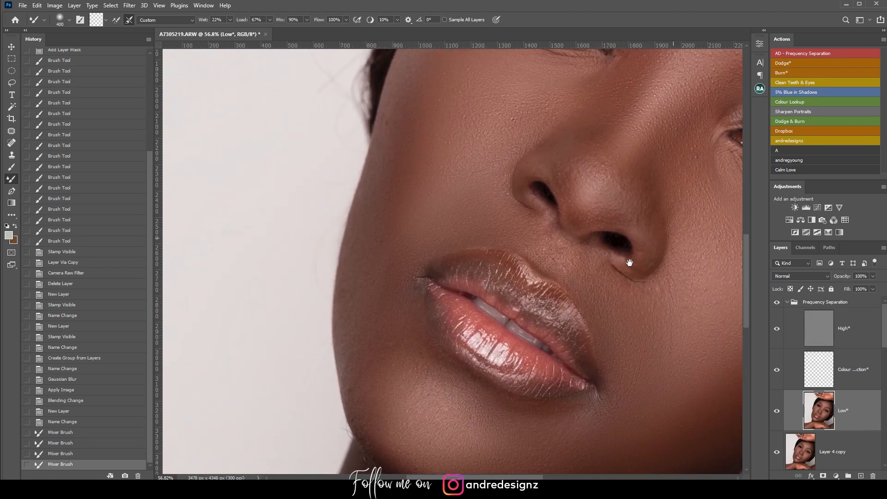
{"action": "scroll", "coordinate": [634, 257], "scroll_direction": "down", "scroll_amount": 4}
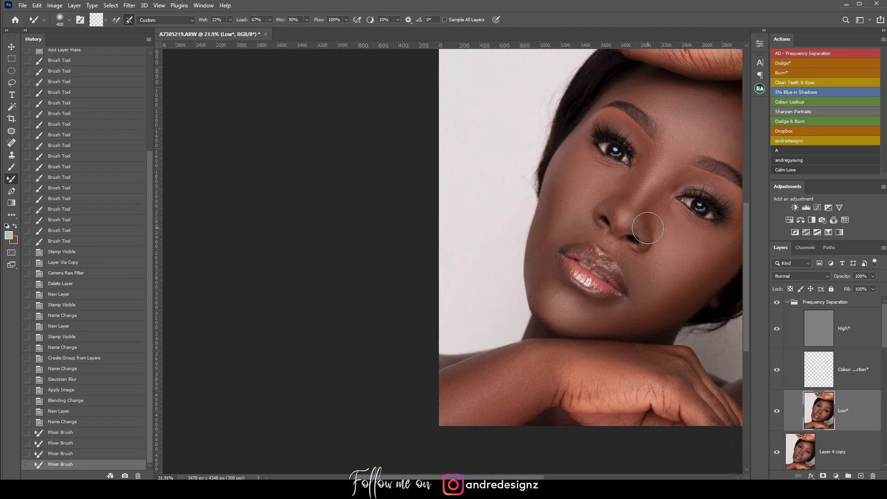
{"action": "scroll", "coordinate": [648, 228], "scroll_direction": "down", "scroll_amount": 1}
{"action": "scroll", "coordinate": [536, 250], "scroll_direction": "up", "scroll_amount": 1}
{"action": "scroll", "coordinate": [545, 237], "scroll_direction": "down", "scroll_amount": 1}
{"action": "scroll", "coordinate": [545, 238], "scroll_direction": "up", "scroll_amount": 1}
{"action": "scroll", "coordinate": [555, 224], "scroll_direction": "down", "scroll_amount": 1}
{"action": "scroll", "coordinate": [557, 224], "scroll_direction": "up", "scroll_amount": 1}
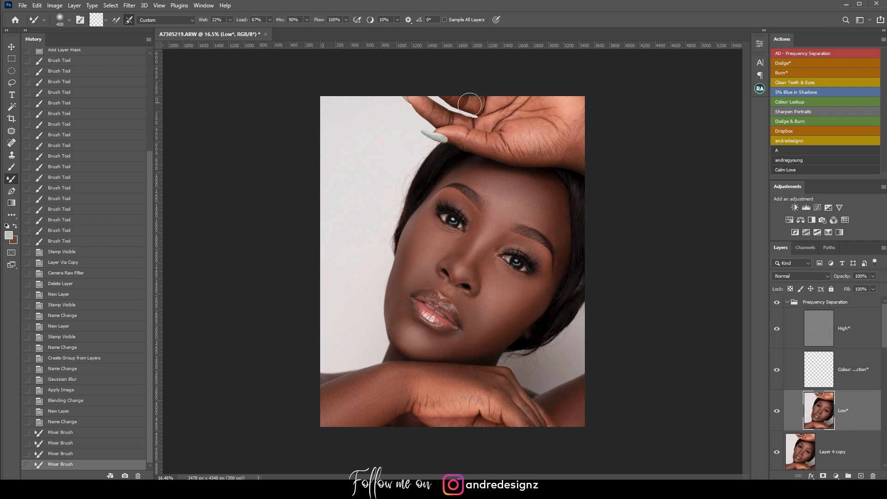
Stamp the visible layers above the Frequency Separation group and enlarge the stamped layer to about 118% for a tighter framing of the face
{"action": "left_click", "coordinate": [838, 307]}
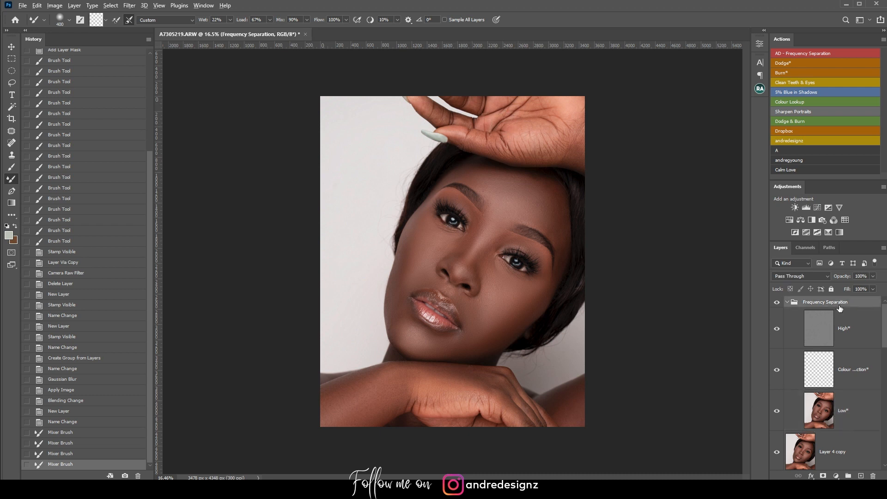
{"action": "key", "text": "ctrl+shift+alt+e"}
{"action": "key", "text": "ctrl+t"}
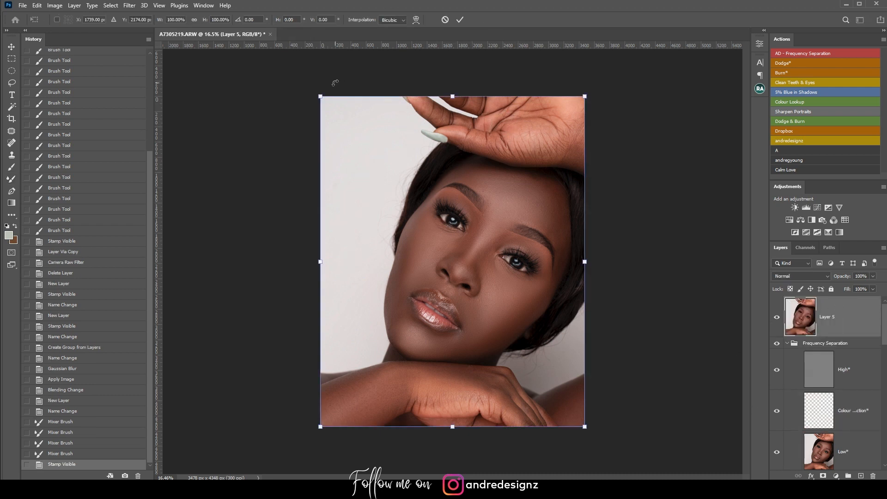
{"action": "left_click_drag", "start_coordinate": [320, 97], "coordinate": [272, 39]}
{"action": "left_click_drag", "start_coordinate": [533, 311], "coordinate": [535, 313]}
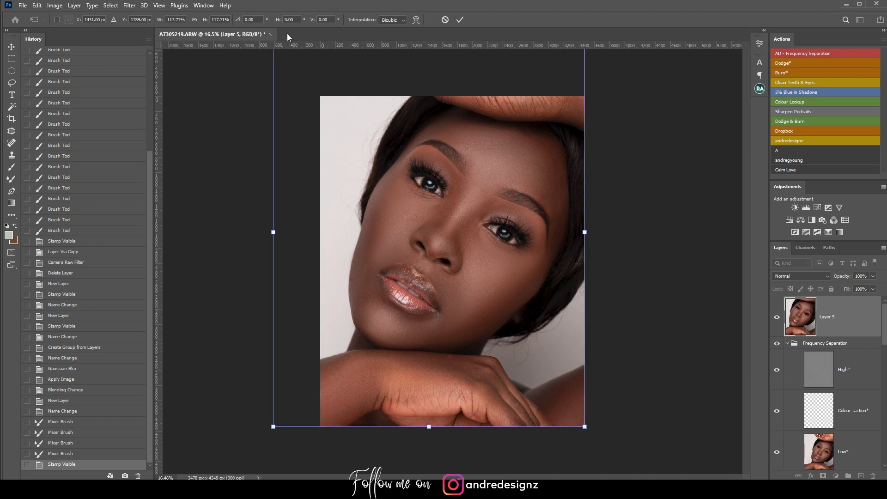
{"action": "scroll", "coordinate": [349, 196], "scroll_direction": "down", "scroll_amount": 3}
{"action": "left_click_drag", "start_coordinate": [330, 108], "coordinate": [331, 107]}
{"action": "key", "text": "Return"}
Stamp the visible layers again, duplicate the stamped layer, and add an empty layer between the two
{"action": "key", "text": "b"}
{"action": "scroll", "coordinate": [381, 160], "scroll_direction": "up", "scroll_amount": 8}
{"action": "scroll", "coordinate": [386, 154], "scroll_direction": "down", "scroll_amount": 5}
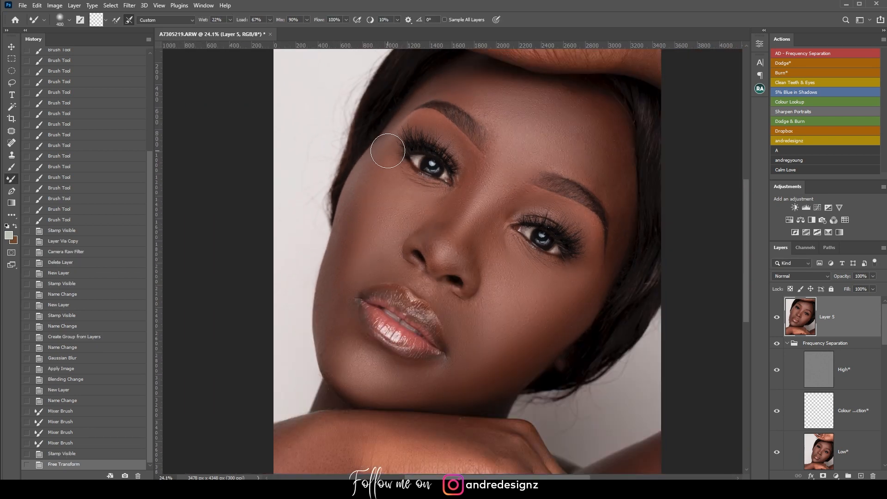
{"action": "scroll", "coordinate": [388, 149], "scroll_direction": "down", "scroll_amount": 2}
{"action": "scroll", "coordinate": [388, 149], "scroll_direction": "up", "scroll_amount": 2}
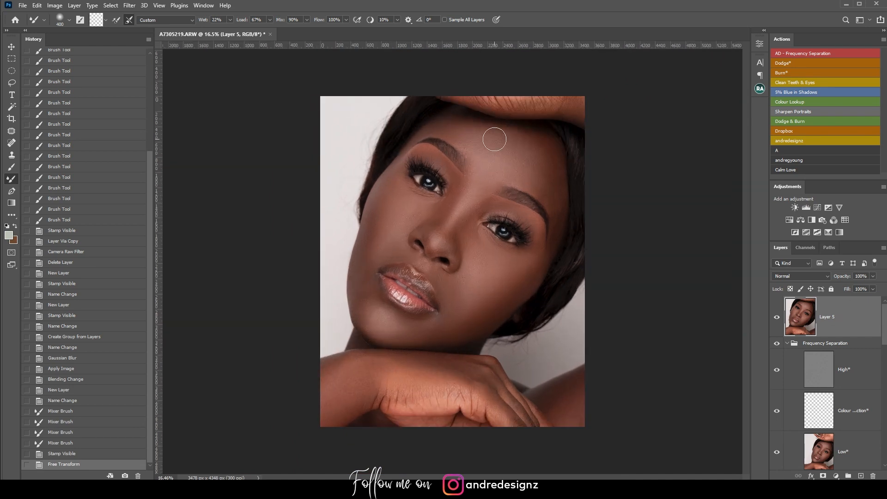
{"action": "scroll", "coordinate": [492, 143], "scroll_direction": "down", "scroll_amount": 2}
{"action": "scroll", "coordinate": [485, 152], "scroll_direction": "up", "scroll_amount": 1}
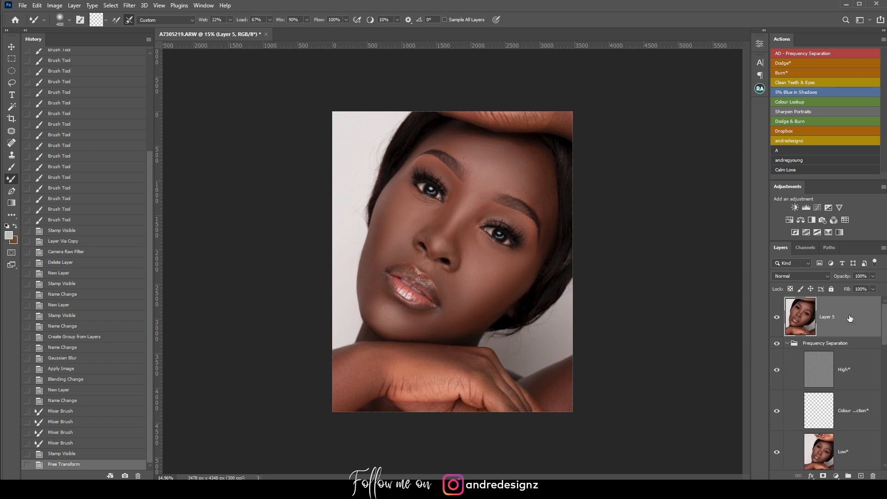
{"action": "key", "text": "ctrl+shift+alt+e"}
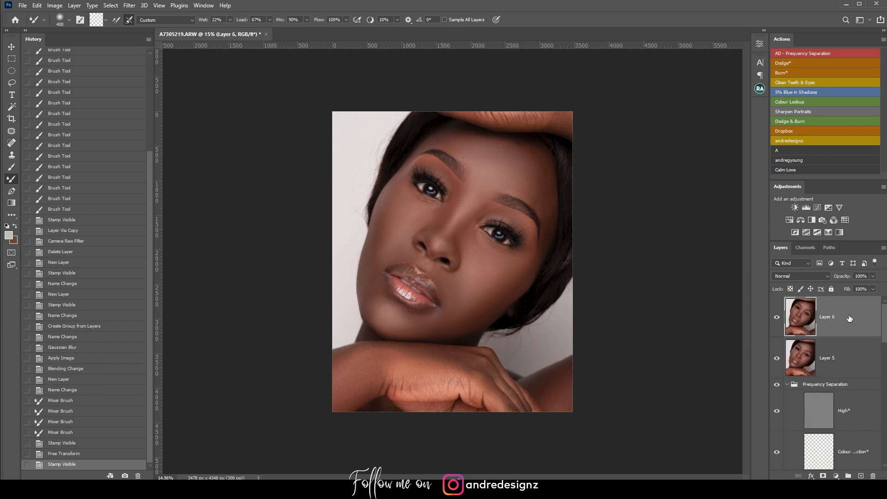
{"action": "key", "text": "ctrl+j"}
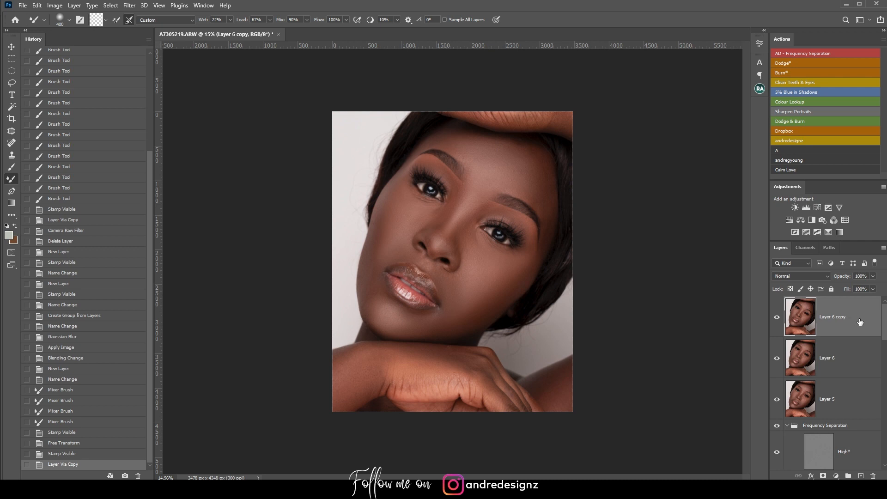
{"action": "left_click", "coordinate": [846, 363]}
{"action": "left_click", "coordinate": [860, 476]}
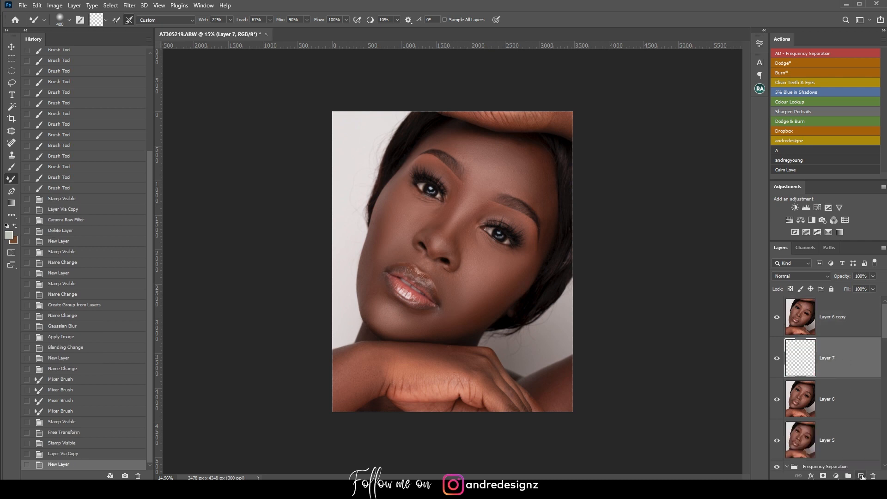
Set the foreground color to a dark reddish brown with hue 25 and fill the empty Layer 7 with it
{"action": "left_click", "coordinate": [9, 236]}
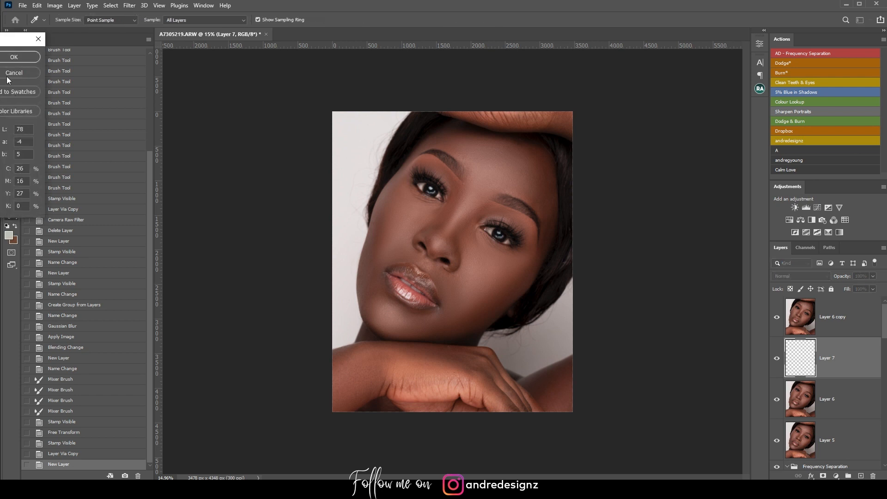
{"action": "left_click_drag", "start_coordinate": [19, 39], "coordinate": [656, 166]}
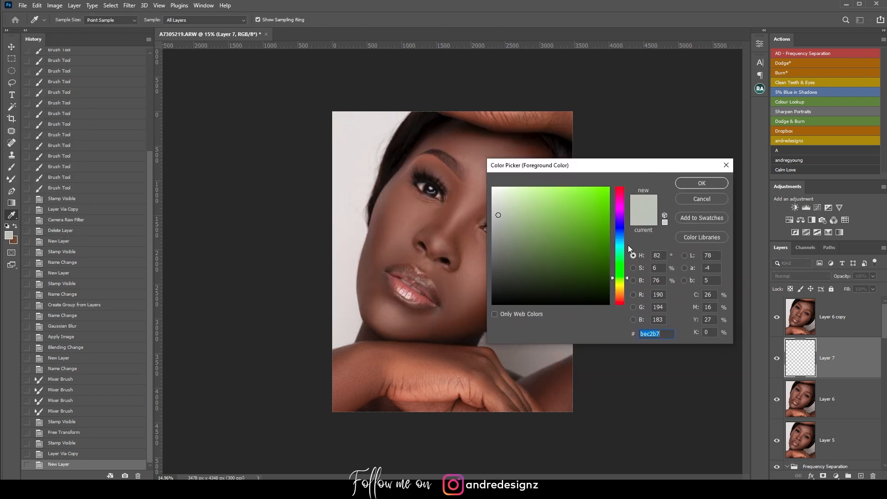
{"action": "left_click", "coordinate": [603, 250]}
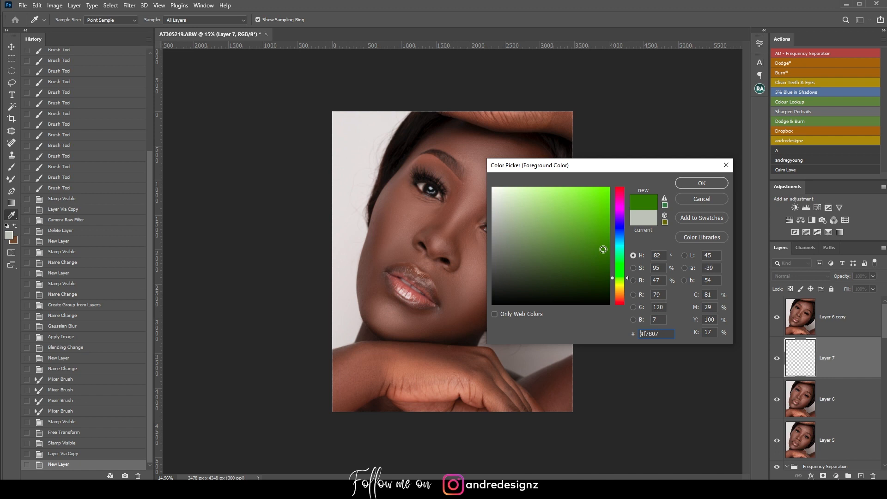
{"action": "left_click_drag", "start_coordinate": [626, 281], "coordinate": [624, 288]}
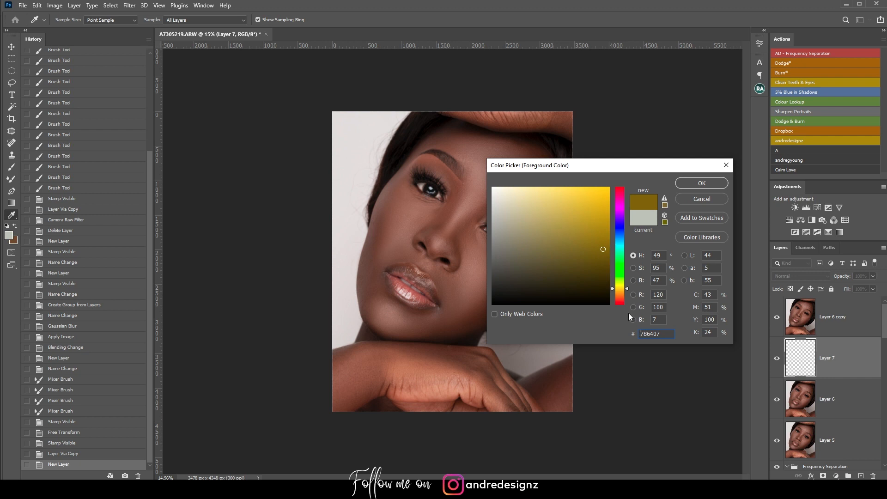
{"action": "left_click_drag", "start_coordinate": [629, 287], "coordinate": [631, 295]}
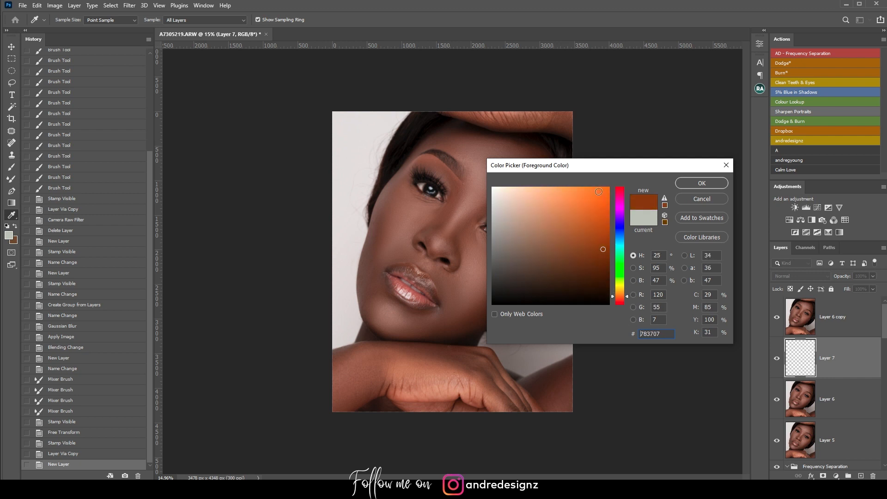
{"action": "left_click", "coordinate": [598, 192]}
{"action": "left_click", "coordinate": [604, 219]}
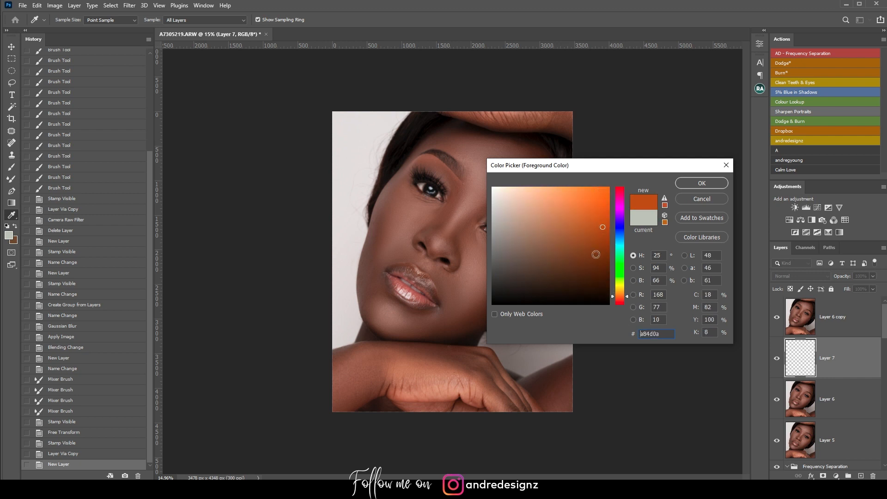
{"action": "left_click", "coordinate": [596, 254]}
{"action": "left_click", "coordinate": [696, 184]}
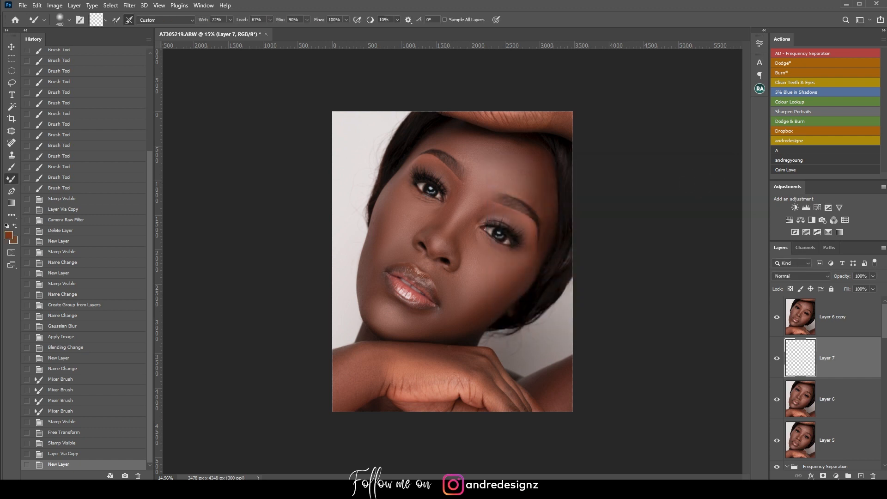
{"action": "key", "text": "alt+BackSpace"}
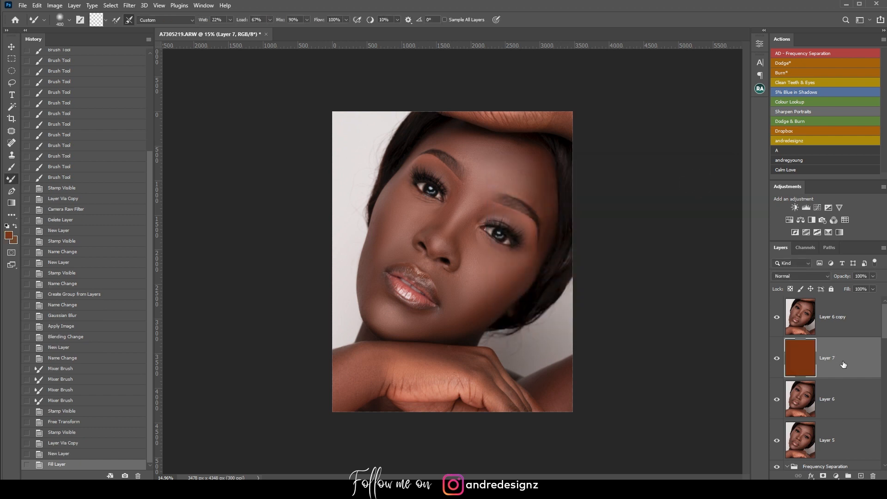
Remove the background from Layer 6 copy with the Remove Background quick action
{"action": "left_click", "coordinate": [855, 322]}
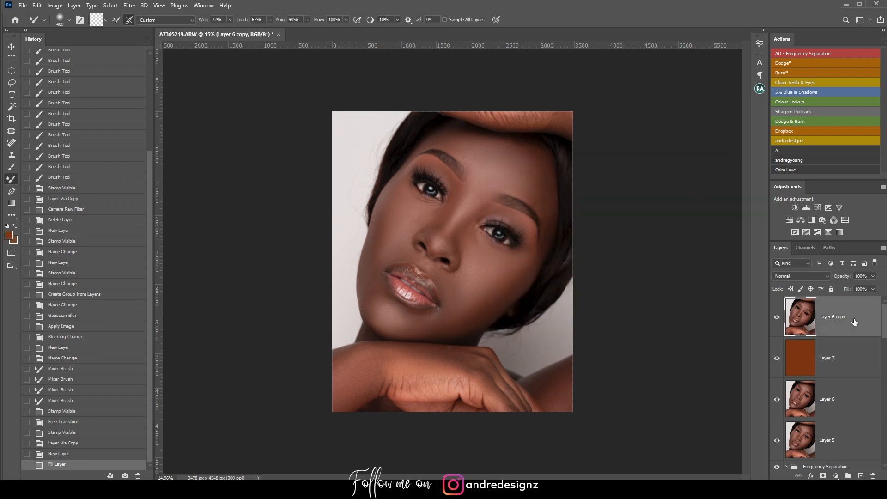
{"action": "left_click", "coordinate": [763, 45]}
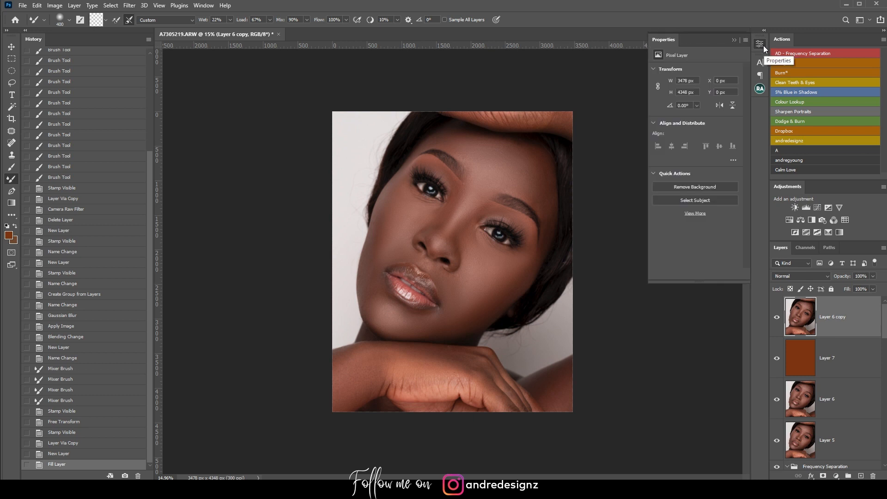
{"action": "left_click", "coordinate": [722, 187]}
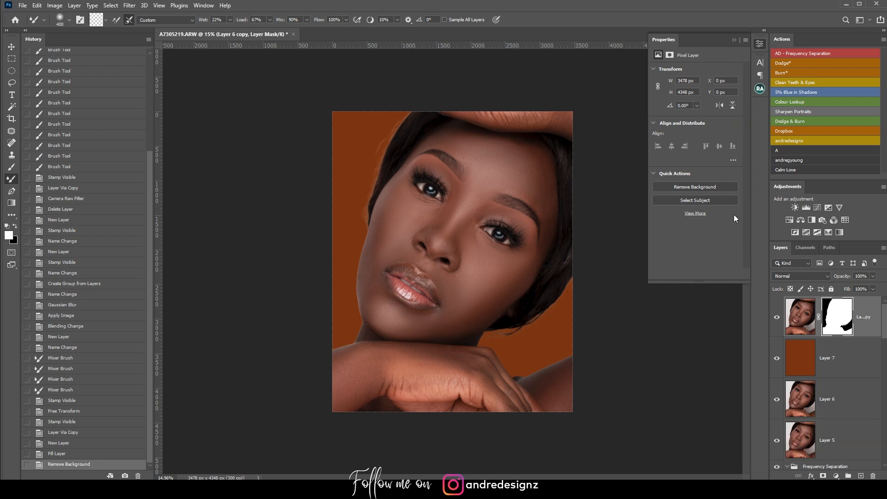
{"action": "left_click", "coordinate": [801, 365]}
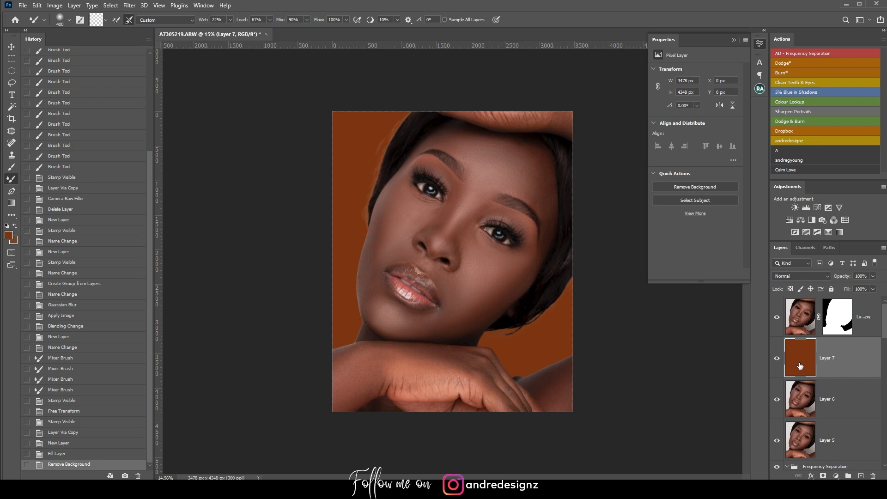
{"action": "double_click", "coordinate": [801, 358]}
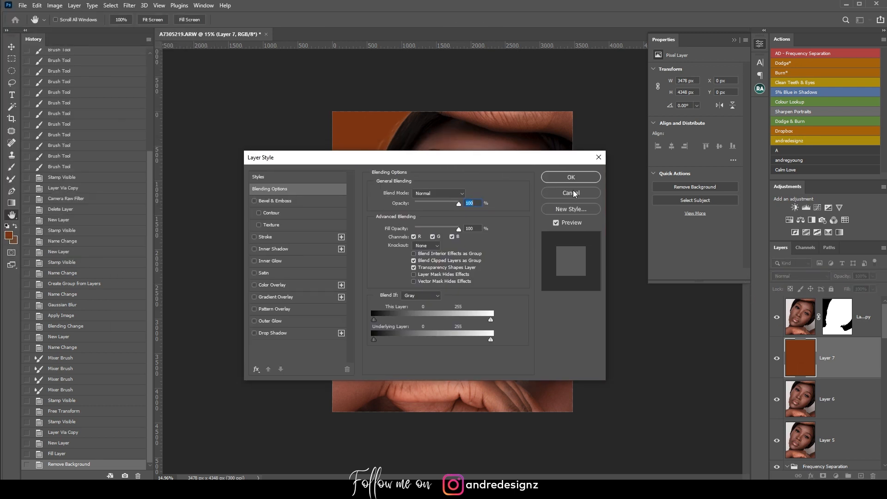
{"action": "left_click", "coordinate": [571, 190]}
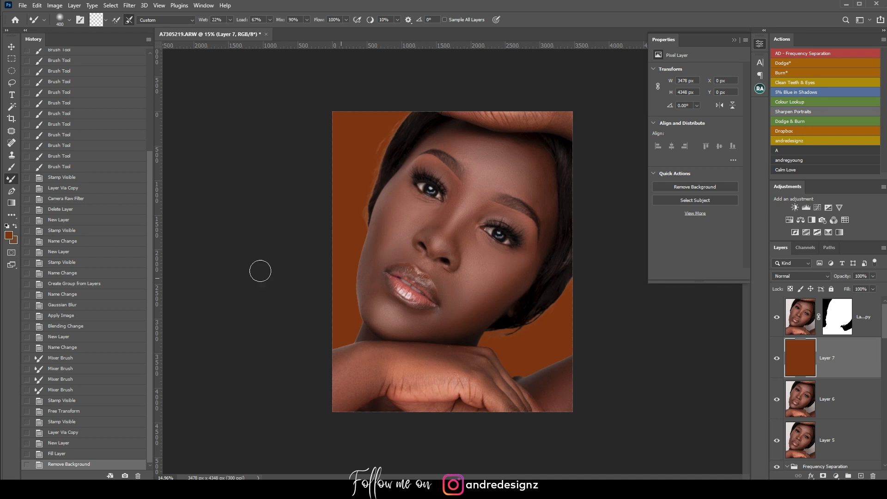
{"action": "left_click", "coordinate": [9, 236]}
{"action": "left_click_drag", "start_coordinate": [611, 168], "coordinate": [736, 92]}
{"action": "left_click", "coordinate": [750, 203]}
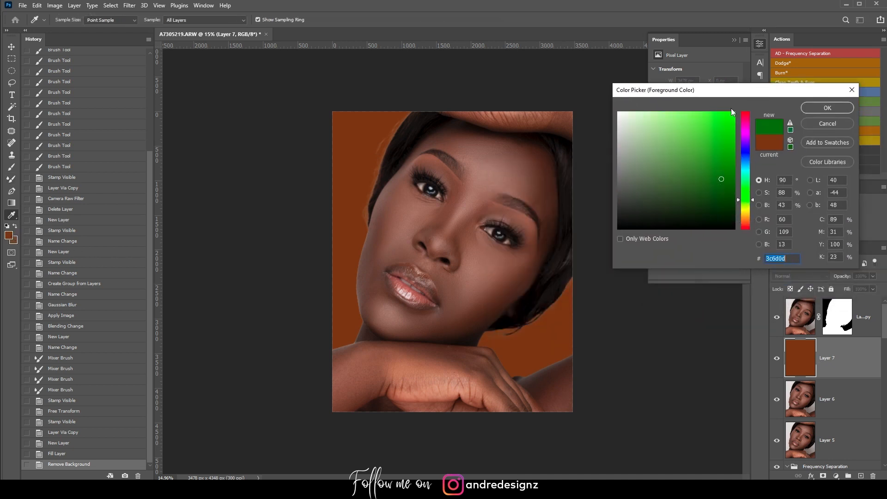
{"action": "left_click", "coordinate": [718, 132]}
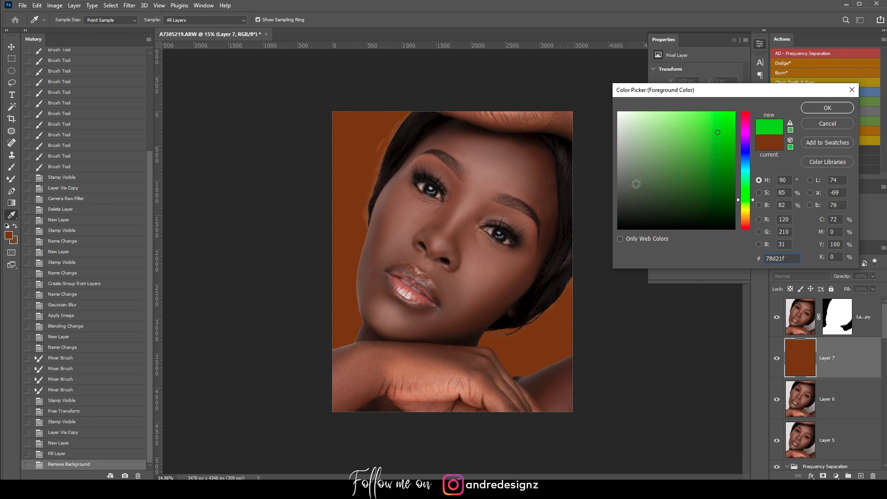
{"action": "left_click", "coordinate": [625, 146]}
{"action": "left_click_drag", "start_coordinate": [625, 146], "coordinate": [629, 169]}
{"action": "left_click", "coordinate": [816, 127]}
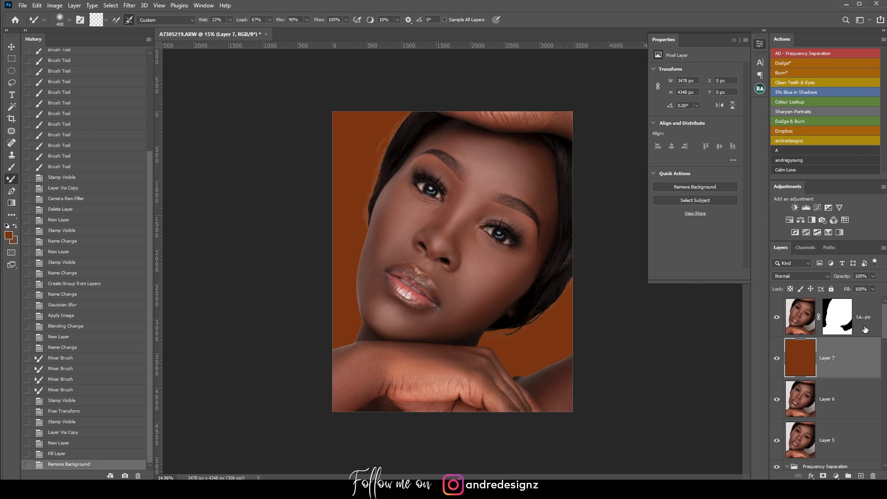
Delete the layer mask from Layer 6 copy and remove the brown fill Layer 7
{"action": "left_click", "coordinate": [865, 329]}
{"action": "left_click", "coordinate": [841, 318]}
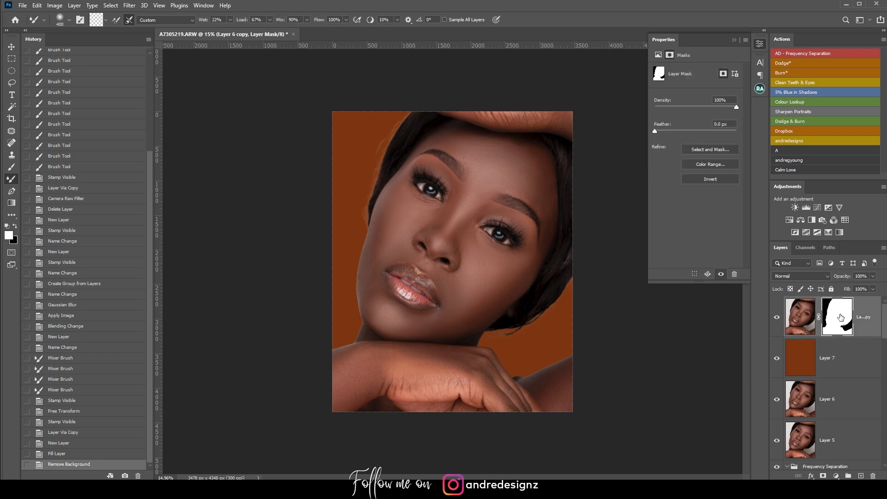
{"action": "key", "text": "Delete"}
{"action": "left_click", "coordinate": [833, 351]}
{"action": "key", "text": "Delete"}
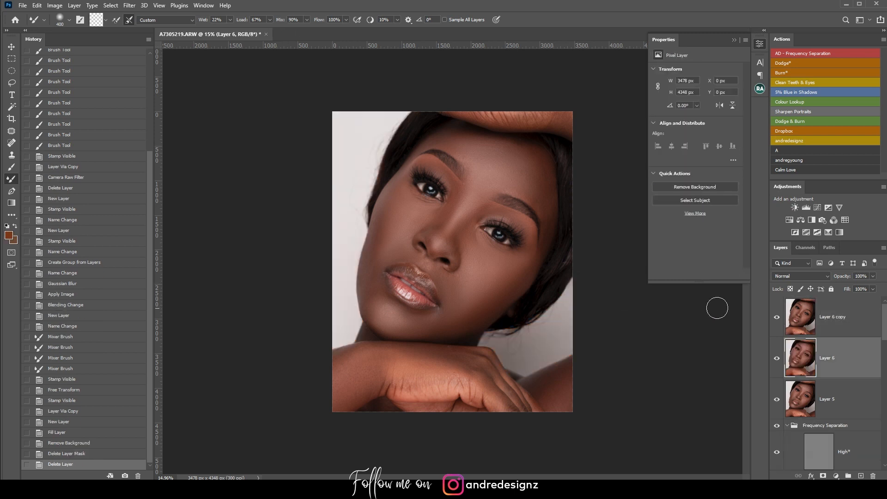
On Layer 6 copy, patch the small marks along the upper edge of the hand under the chin
{"action": "scroll", "coordinate": [522, 374], "scroll_direction": "up", "scroll_amount": 5}
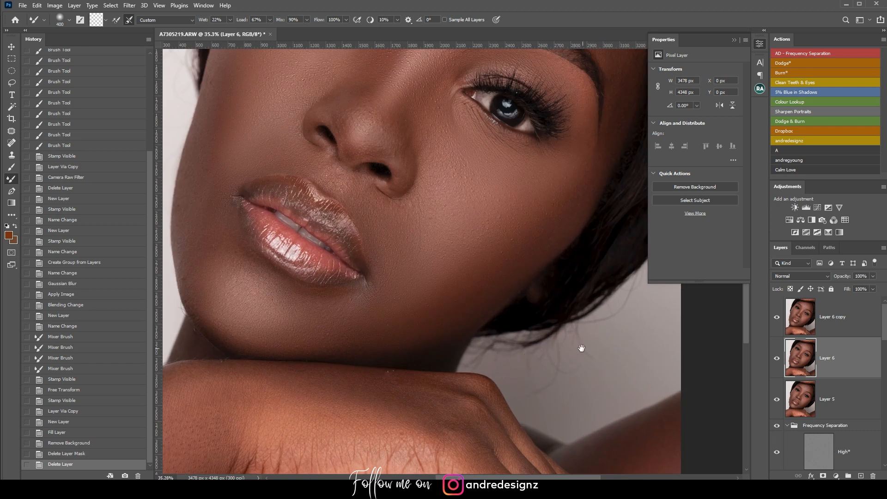
{"action": "left_click_drag", "start_coordinate": [580, 348], "coordinate": [505, 234]}
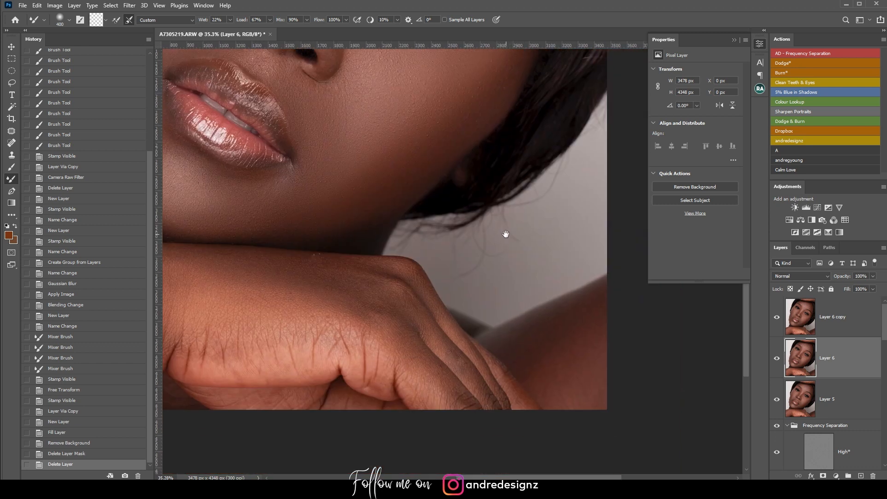
{"action": "left_click", "coordinate": [863, 316]}
{"action": "key", "text": "j"}
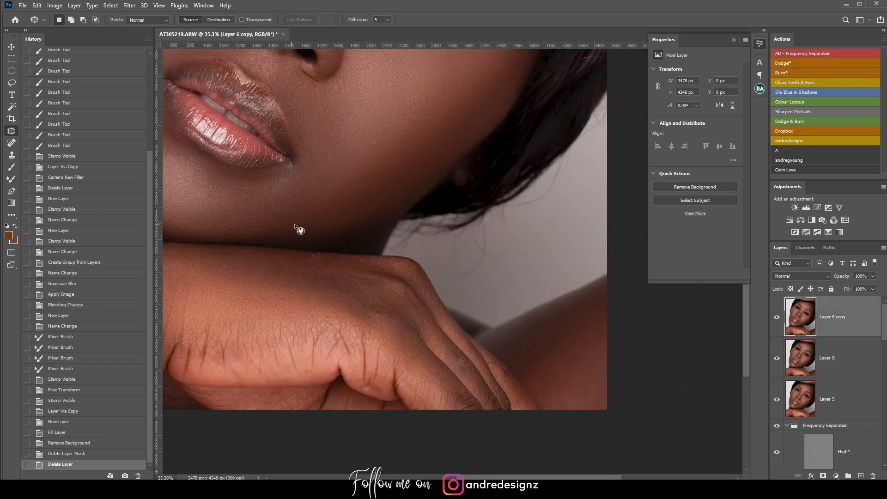
{"action": "left_click_drag", "start_coordinate": [310, 253], "coordinate": [337, 262]}
{"action": "key", "text": "ctrl+d"}
{"action": "key", "text": "ctrl+z"}
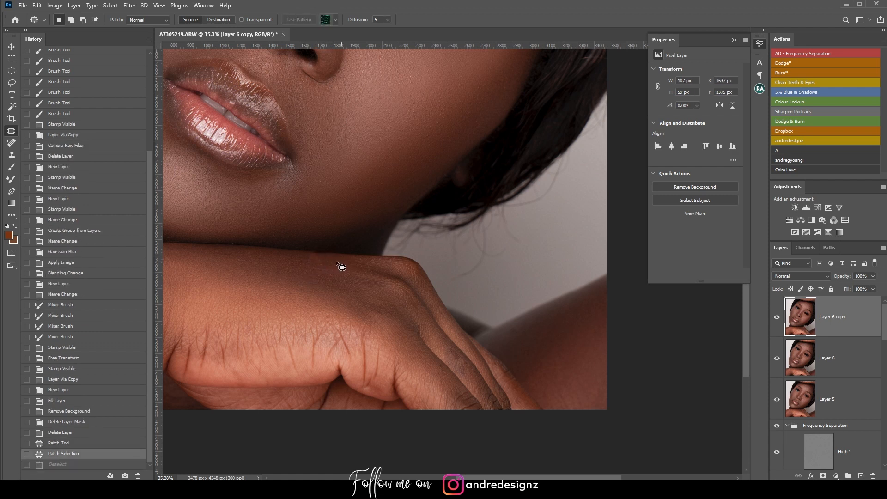
{"action": "key", "text": "ctrl+d"}
{"action": "mouse_move", "coordinate": [312, 255]}
{"action": "left_mouse_down"}
{"action": "mouse_move", "coordinate": [339, 268]}
{"action": "mouse_move", "coordinate": [328, 283]}
{"action": "left_mouse_up"}
{"action": "key", "text": "ctrl+d"}
Patch the remaining small spots across the back of the hand and toward the knuckles, clearing each selection
{"action": "left_click_drag", "start_coordinate": [336, 283], "coordinate": [371, 288]}
{"action": "key", "text": "ctrl+d"}
{"action": "mouse_move", "coordinate": [240, 277]}
{"action": "left_mouse_down"}
{"action": "mouse_move", "coordinate": [396, 300]}
{"action": "mouse_move", "coordinate": [358, 295]}
{"action": "mouse_move", "coordinate": [363, 276]}
{"action": "mouse_move", "coordinate": [394, 281]}
{"action": "mouse_move", "coordinate": [369, 276]}
{"action": "left_mouse_up"}
{"action": "mouse_move", "coordinate": [374, 279]}
{"action": "left_mouse_down"}
{"action": "mouse_move", "coordinate": [429, 292]}
{"action": "mouse_move", "coordinate": [449, 309]}
{"action": "left_mouse_up"}
{"action": "key", "text": "ctrl+d"}
Patch the small blemishes on the cheek below the eye nearest the dark hair
{"action": "mouse_move", "coordinate": [540, 212]}
{"action": "left_mouse_down"}
{"action": "mouse_move", "coordinate": [470, 224]}
{"action": "mouse_move", "coordinate": [442, 216]}
{"action": "mouse_move", "coordinate": [446, 205]}
{"action": "mouse_move", "coordinate": [465, 216]}
{"action": "mouse_move", "coordinate": [475, 203]}
{"action": "mouse_move", "coordinate": [490, 213]}
{"action": "mouse_move", "coordinate": [526, 205]}
{"action": "mouse_move", "coordinate": [542, 233]}
{"action": "left_mouse_up"}
{"action": "key", "text": "ctrl+d"}
{"action": "left_click_drag", "start_coordinate": [541, 235], "coordinate": [531, 245]}
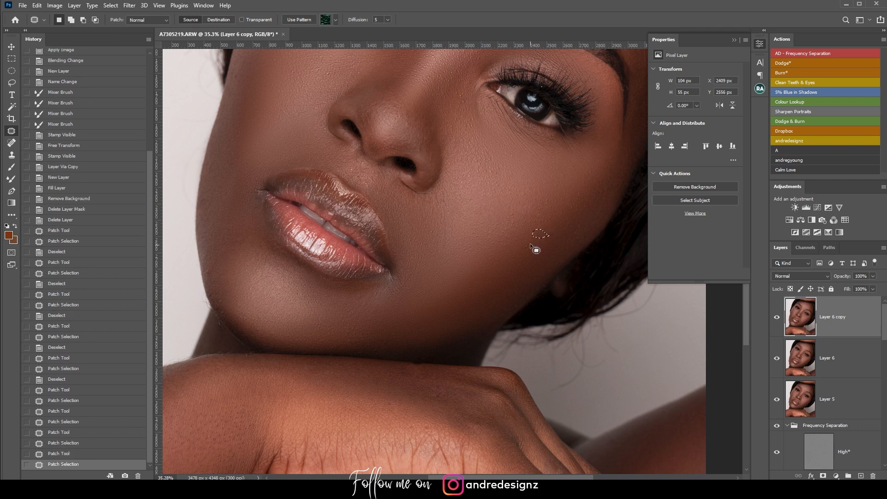
{"action": "key", "text": "ctrl+d"}
{"action": "left_click_drag", "start_coordinate": [574, 227], "coordinate": [557, 236]}
{"action": "key", "text": "ctrl+d"}
Patch the small spot near the outer edge of the opposite cheek, beside the corner of the mouth
{"action": "left_click_drag", "start_coordinate": [344, 172], "coordinate": [409, 229]}
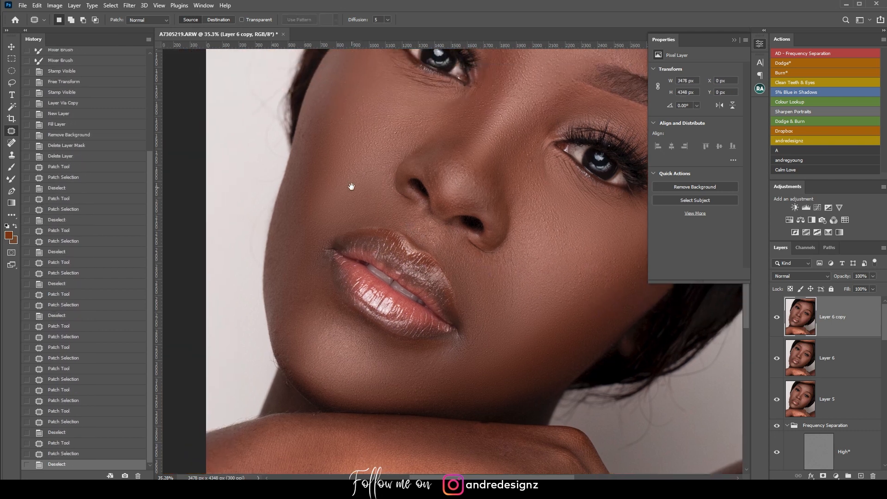
{"action": "left_click_drag", "start_coordinate": [351, 184], "coordinate": [395, 238]}
{"action": "left_click_drag", "start_coordinate": [329, 309], "coordinate": [330, 308]}
{"action": "left_click_drag", "start_coordinate": [332, 305], "coordinate": [352, 316]}
{"action": "key", "text": "ctrl+d"}
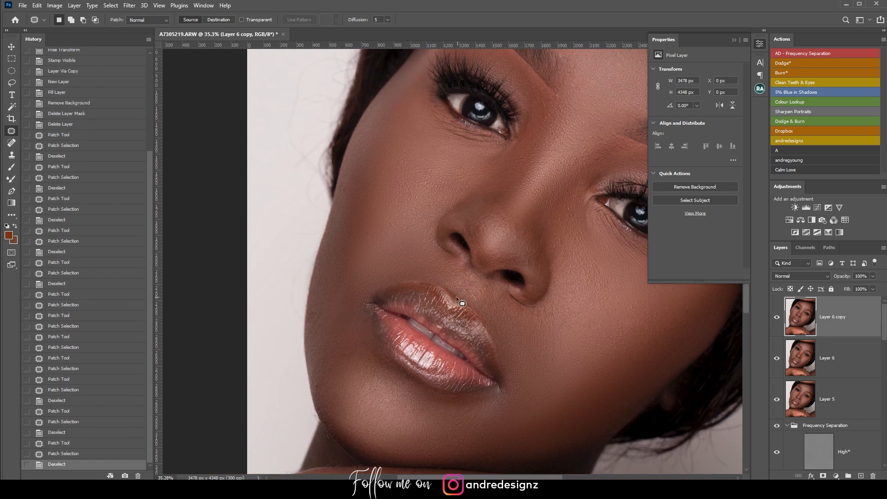
Run the Burn action and darken the philtrum between nose and upper lip on its mask with a 90 px brush
{"action": "left_click", "coordinate": [792, 73]}
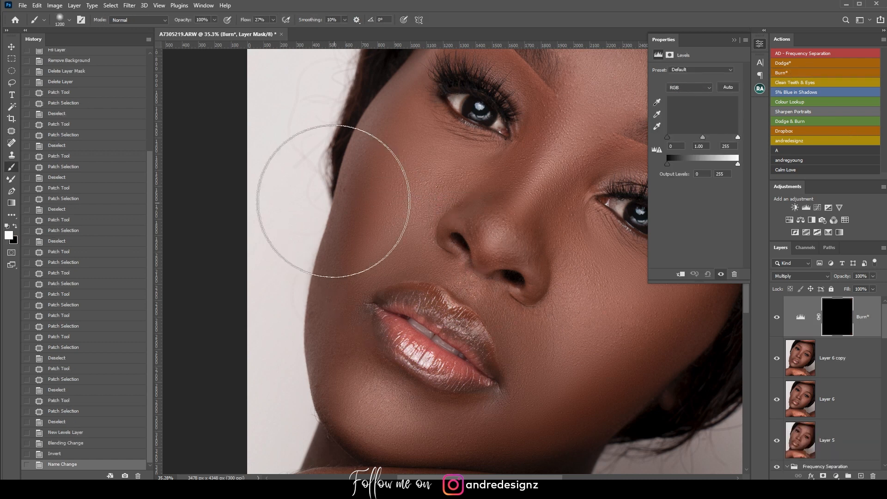
{"action": "key", "text": "bracketleft"}
{"action": "key", "text": "bracketleft"}
{"action": "key", "text": "bracketleft"}
{"action": "key", "text": "bracketleft"}
{"action": "key", "text": "bracketleft"}
{"action": "key", "text": "bracketleft"}
{"action": "key", "text": "bracketleft"}
{"action": "key", "text": "bracketleft"}
{"action": "key", "text": "bracketleft"}
{"action": "key", "text": "bracketleft"}
{"action": "key", "text": "bracketleft"}
{"action": "key", "text": "bracketleft"}
{"action": "key", "text": "bracketleft"}
{"action": "key", "text": "bracketleft"}
{"action": "key", "text": "bracketleft"}
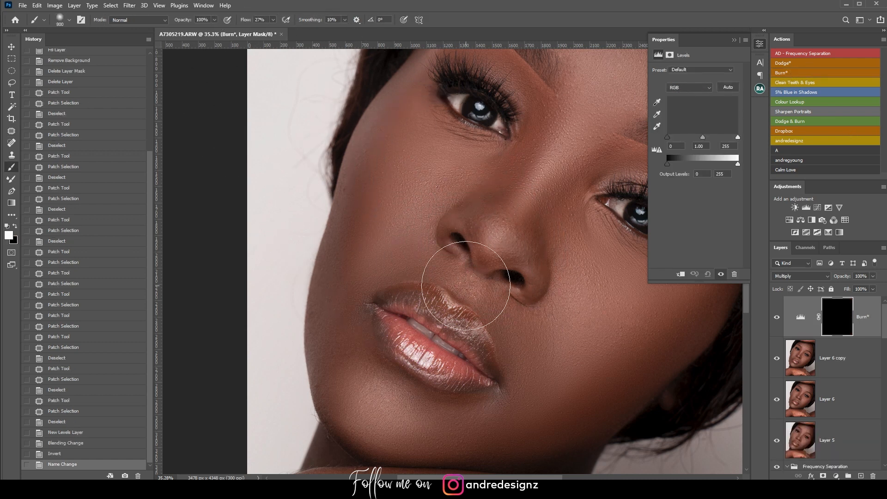
{"action": "mouse_move", "coordinate": [463, 292]}
{"action": "left_mouse_down"}
{"action": "mouse_move", "coordinate": [470, 284]}
{"action": "mouse_move", "coordinate": [464, 291]}
{"action": "left_mouse_up"}
{"action": "mouse_move", "coordinate": [472, 281]}
{"action": "left_mouse_down"}
{"action": "mouse_move", "coordinate": [461, 297]}
{"action": "mouse_move", "coordinate": [475, 287]}
{"action": "left_mouse_up"}
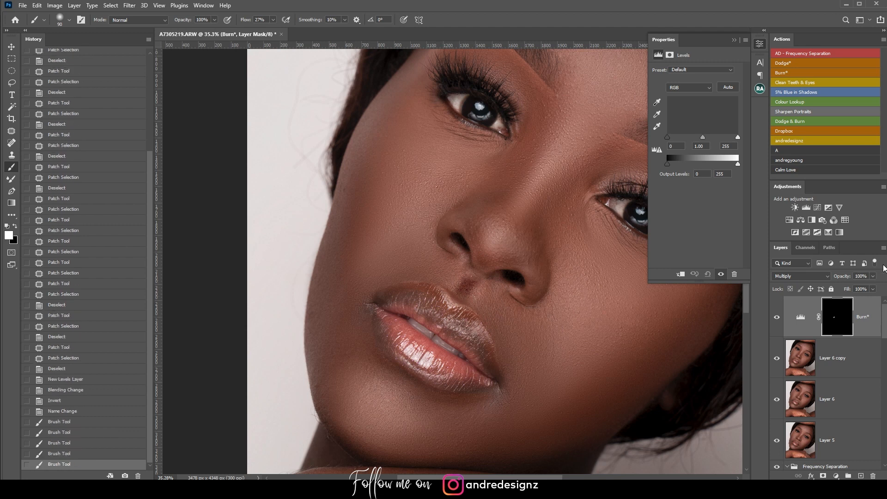
Reduce the Burn layer's opacity to 42% and paint further burn strokes along the philtrum
{"action": "left_click", "coordinate": [873, 276]}
{"action": "left_click_drag", "start_coordinate": [876, 286], "coordinate": [852, 287]}
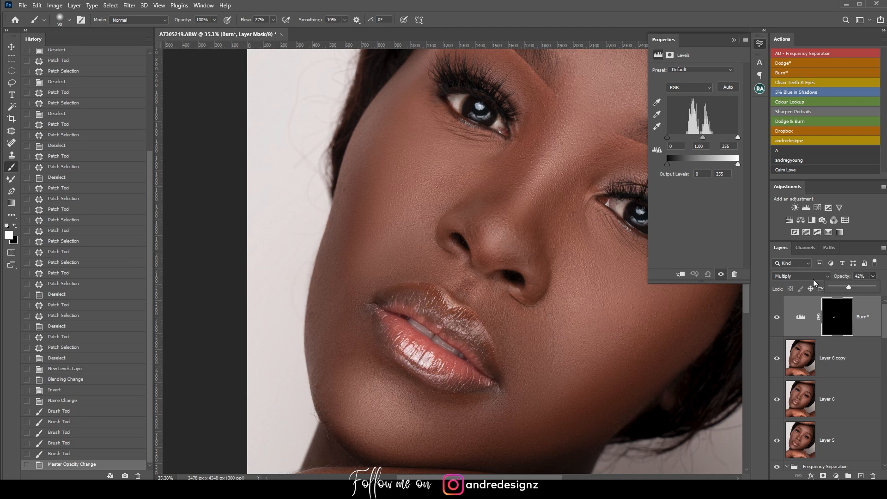
{"action": "mouse_move", "coordinate": [474, 277]}
{"action": "left_mouse_down"}
{"action": "mouse_move", "coordinate": [492, 295]}
{"action": "mouse_move", "coordinate": [469, 276]}
{"action": "mouse_move", "coordinate": [463, 292]}
{"action": "left_mouse_up"}
{"action": "mouse_move", "coordinate": [464, 286]}
{"action": "left_mouse_down"}
{"action": "mouse_move", "coordinate": [493, 291]}
{"action": "mouse_move", "coordinate": [487, 275]}
{"action": "mouse_move", "coordinate": [461, 274]}
{"action": "mouse_move", "coordinate": [468, 270]}
{"action": "mouse_move", "coordinate": [447, 293]}
{"action": "mouse_move", "coordinate": [457, 278]}
{"action": "left_mouse_up"}
Run the Dodge action, brighten the highlights beside the philtrum on its mask, and set the layer's opacity to 48%
{"action": "left_click", "coordinate": [789, 63]}
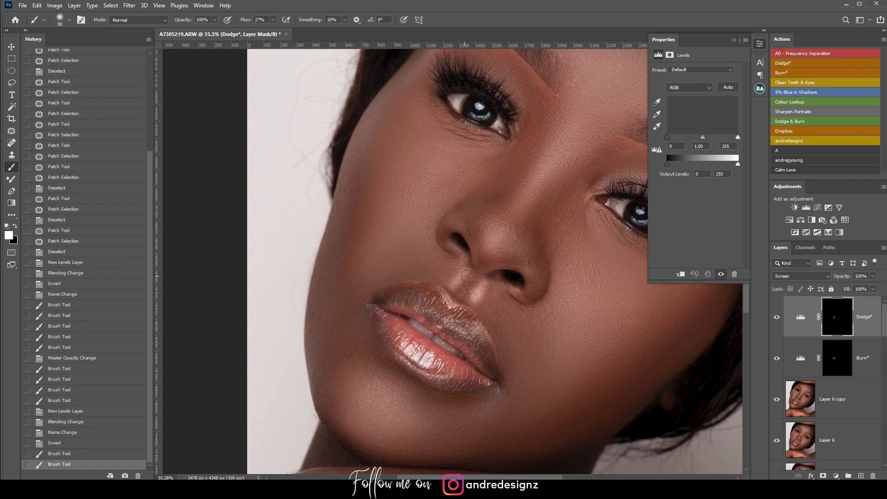
{"action": "left_click", "coordinate": [873, 277]}
{"action": "left_click_drag", "start_coordinate": [855, 288], "coordinate": [856, 287]}
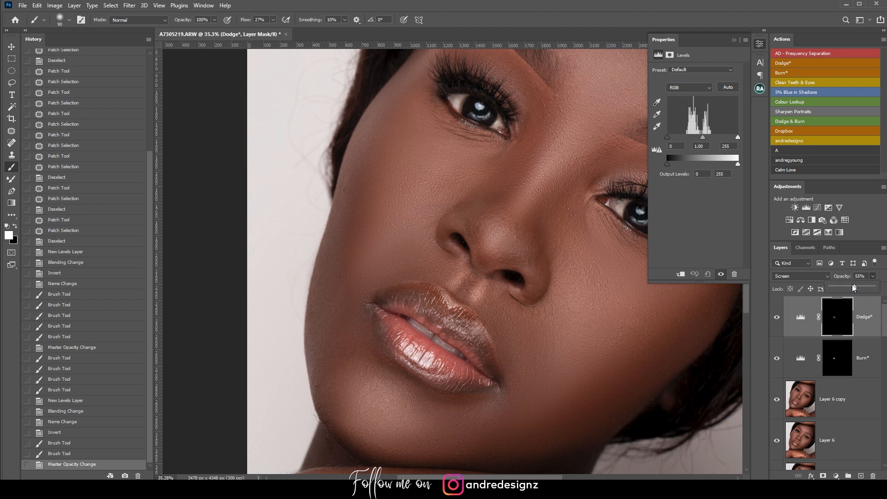
{"action": "left_click", "coordinate": [612, 20]}
{"action": "scroll", "coordinate": [513, 216], "scroll_direction": "down", "scroll_amount": 6}
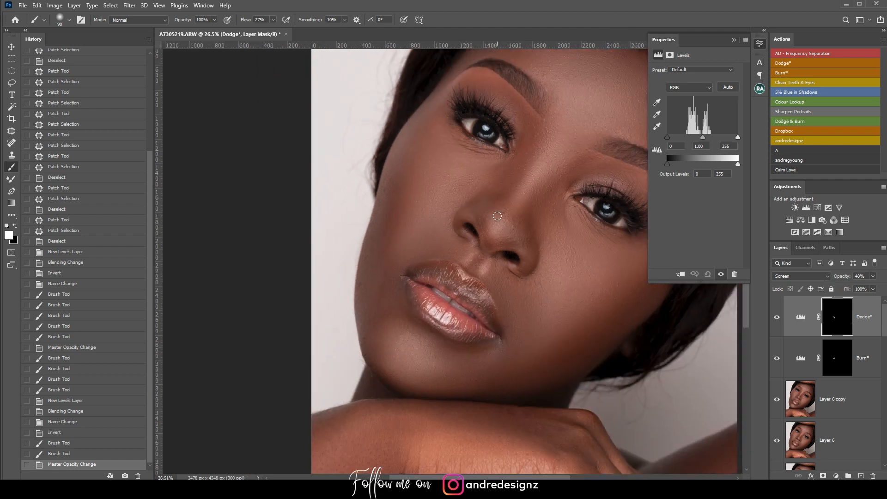
{"action": "scroll", "coordinate": [459, 257], "scroll_direction": "up", "scroll_amount": 4}
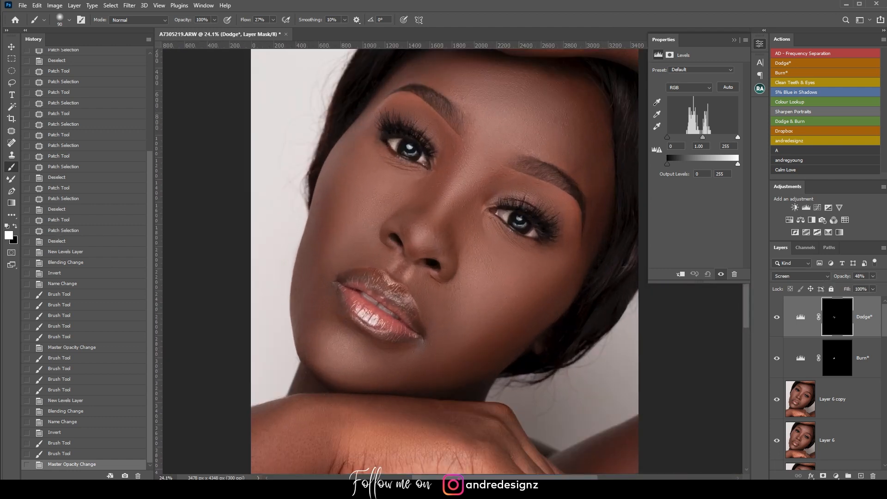
Lower the Dodge layer's opacity to 26%
{"action": "left_click", "coordinate": [869, 352], "text": "shift"}
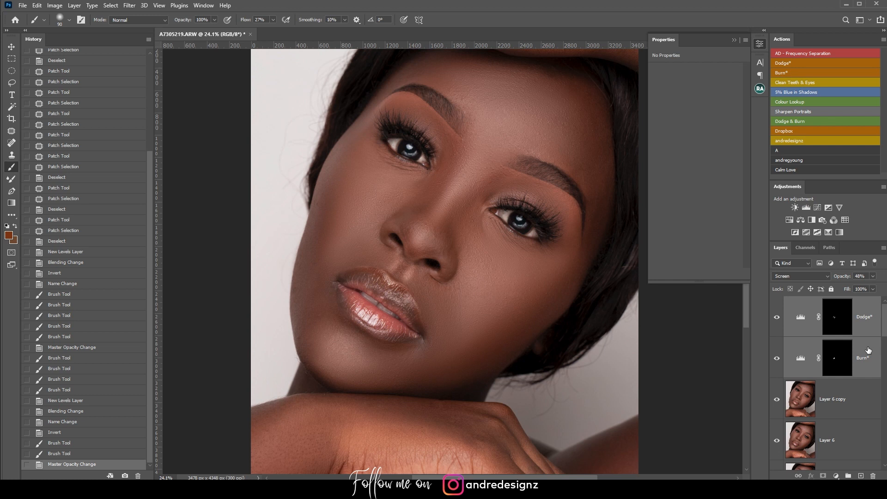
{"action": "left_click", "coordinate": [869, 319]}
{"action": "left_click", "coordinate": [873, 276]}
{"action": "left_click_drag", "start_coordinate": [850, 286], "coordinate": [851, 287]}
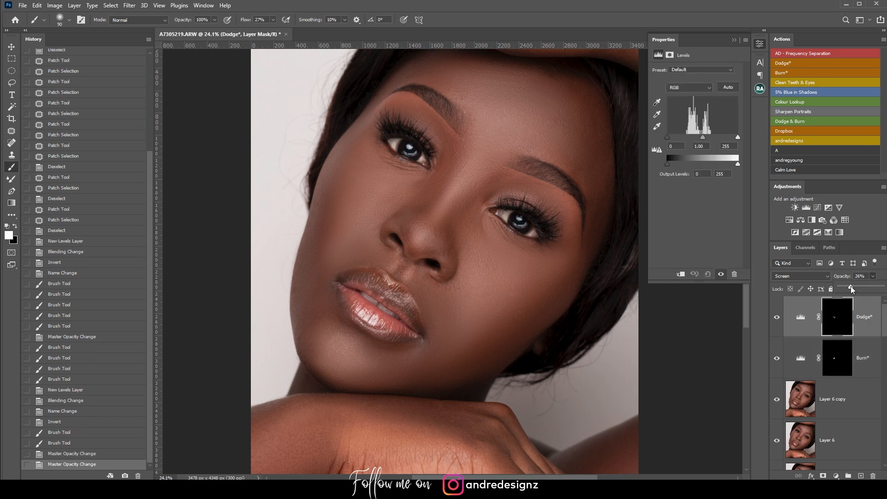
Group the Dodge and Burn layers and toggle the group's visibility to compare before and after
{"action": "left_click", "coordinate": [874, 323]}
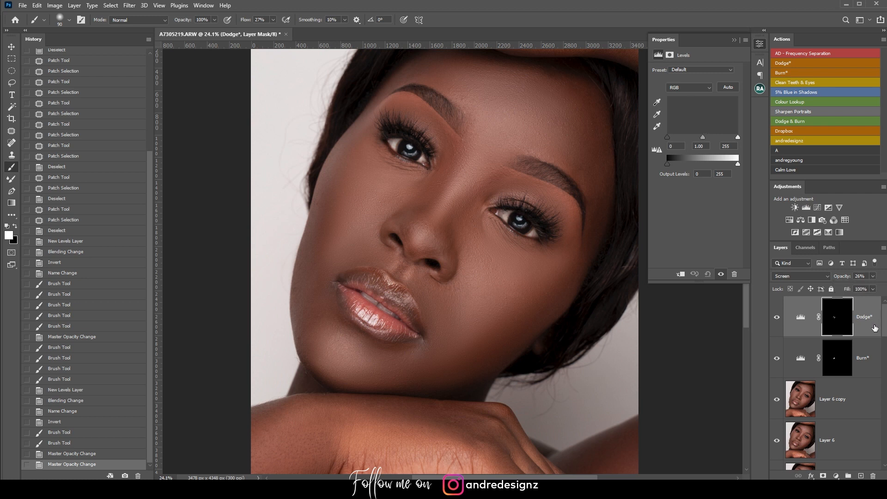
{"action": "left_click", "coordinate": [865, 375]}
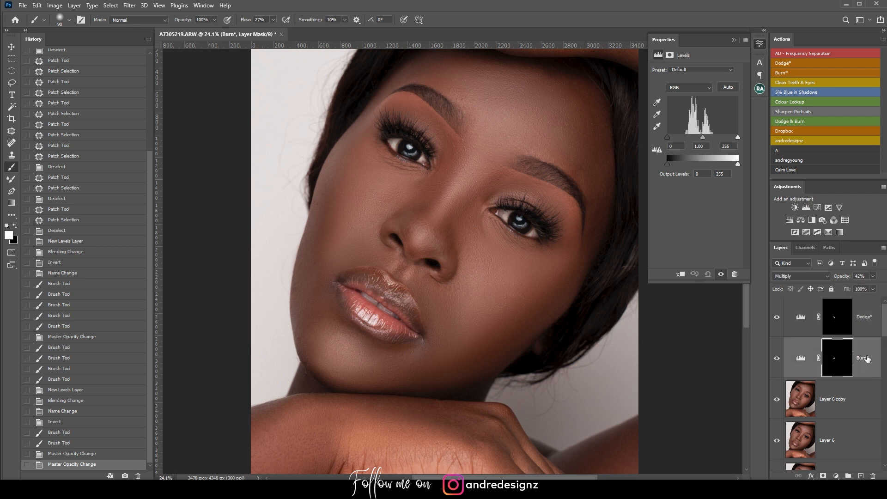
{"action": "left_click", "coordinate": [878, 306], "text": "shift"}
{"action": "key", "text": "ctrl+g"}
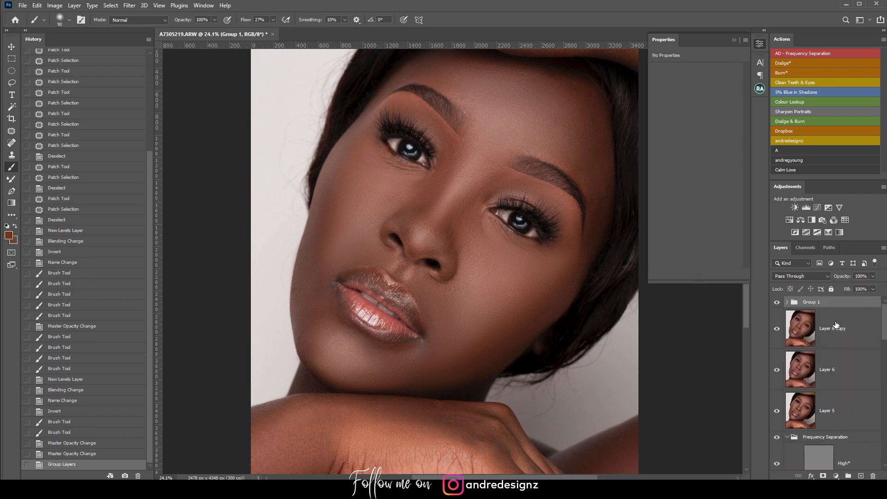
{"action": "left_click", "coordinate": [777, 303]}
{"action": "left_click", "coordinate": [777, 303]}
{"action": "left_click", "coordinate": [778, 303]}
{"action": "left_click", "coordinate": [778, 303]}
Try to smooth the uneven texture of the philtrum on Layer 6 copy with a series of small patches
{"action": "scroll", "coordinate": [412, 268], "scroll_direction": "up", "scroll_amount": 9}
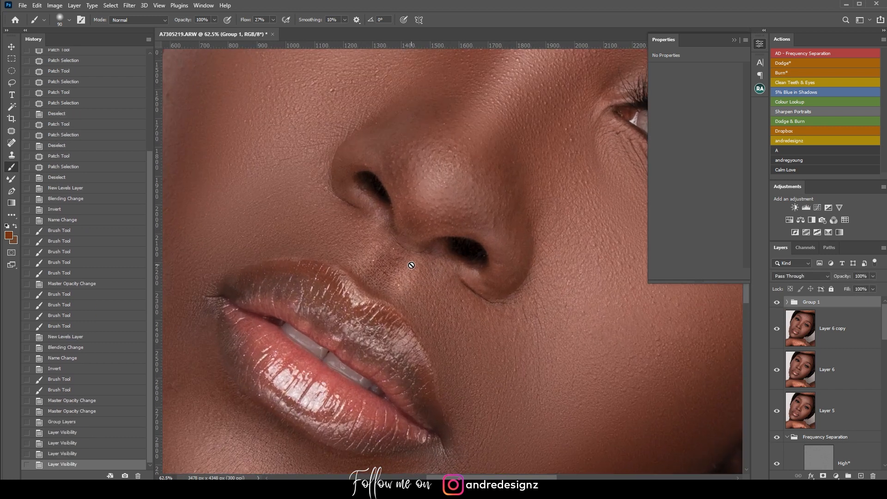
{"action": "scroll", "coordinate": [411, 265], "scroll_direction": "up", "scroll_amount": 5}
{"action": "left_click", "coordinate": [868, 330]}
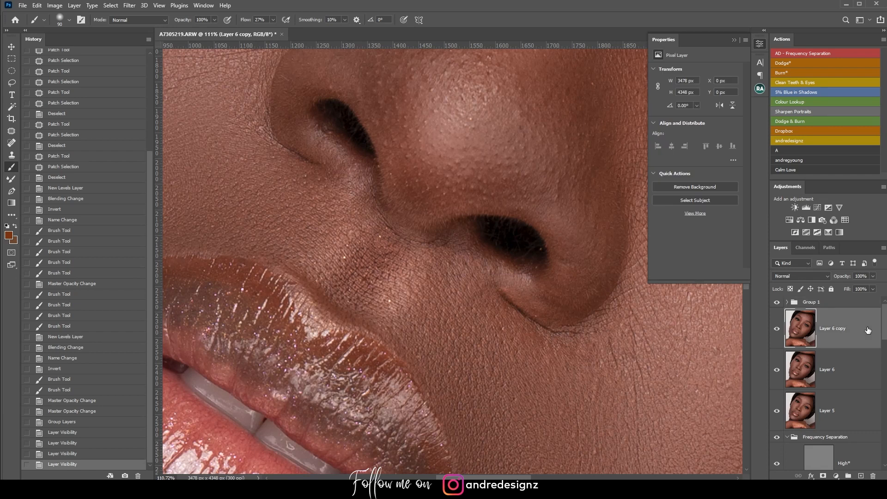
{"action": "key", "text": "j"}
{"action": "mouse_move", "coordinate": [385, 240]}
{"action": "left_mouse_down"}
{"action": "mouse_move", "coordinate": [403, 257]}
{"action": "mouse_move", "coordinate": [385, 240]}
{"action": "left_mouse_up"}
{"action": "mouse_move", "coordinate": [388, 249]}
{"action": "left_mouse_down"}
{"action": "mouse_move", "coordinate": [367, 300]}
{"action": "mouse_move", "coordinate": [365, 277]}
{"action": "mouse_move", "coordinate": [393, 265]}
{"action": "mouse_move", "coordinate": [374, 287]}
{"action": "mouse_move", "coordinate": [359, 283]}
{"action": "mouse_move", "coordinate": [376, 281]}
{"action": "mouse_move", "coordinate": [389, 265]}
{"action": "left_mouse_up"}
{"action": "key", "text": "ctrl+d"}
{"action": "key", "text": "ctrl+d"}
{"action": "key", "text": "ctrl+d"}
{"action": "mouse_move", "coordinate": [388, 259]}
{"action": "left_mouse_down"}
{"action": "mouse_move", "coordinate": [364, 293]}
{"action": "mouse_move", "coordinate": [379, 289]}
{"action": "left_mouse_up"}
{"action": "key", "text": "ctrl+d"}
{"action": "mouse_move", "coordinate": [378, 287]}
{"action": "left_mouse_down"}
{"action": "mouse_move", "coordinate": [369, 296]}
{"action": "mouse_move", "coordinate": [354, 287]}
{"action": "mouse_move", "coordinate": [371, 282]}
{"action": "mouse_move", "coordinate": [372, 245]}
{"action": "left_mouse_up"}
{"action": "key", "text": "ctrl+d"}
{"action": "mouse_move", "coordinate": [370, 253]}
{"action": "left_mouse_down"}
{"action": "mouse_move", "coordinate": [379, 251]}
{"action": "mouse_move", "coordinate": [384, 267]}
{"action": "left_mouse_up"}
{"action": "key", "text": "ctrl+d"}
{"action": "key", "text": "ctrl+d"}
{"action": "mouse_move", "coordinate": [372, 268]}
{"action": "left_mouse_down"}
{"action": "mouse_move", "coordinate": [397, 260]}
{"action": "mouse_move", "coordinate": [382, 242]}
{"action": "left_mouse_up"}
{"action": "left_click_drag", "start_coordinate": [377, 254], "coordinate": [391, 250]}
{"action": "key", "text": "ctrl+d"}
{"action": "mouse_move", "coordinate": [384, 280]}
{"action": "left_mouse_down"}
{"action": "mouse_move", "coordinate": [381, 291]}
{"action": "mouse_move", "coordinate": [395, 266]}
{"action": "mouse_move", "coordinate": [365, 301]}
{"action": "mouse_move", "coordinate": [380, 290]}
{"action": "left_mouse_up"}
{"action": "key", "text": "ctrl+d"}
{"action": "mouse_move", "coordinate": [380, 292]}
{"action": "left_mouse_down"}
{"action": "mouse_move", "coordinate": [391, 273]}
{"action": "mouse_move", "coordinate": [371, 263]}
{"action": "mouse_move", "coordinate": [365, 277]}
{"action": "mouse_move", "coordinate": [388, 254]}
{"action": "left_mouse_up"}
{"action": "key", "text": "ctrl+d"}
{"action": "key", "text": "ctrl+d"}
{"action": "key", "text": "ctrl+d"}
{"action": "scroll", "coordinate": [559, 297], "scroll_direction": "down", "scroll_amount": 5}
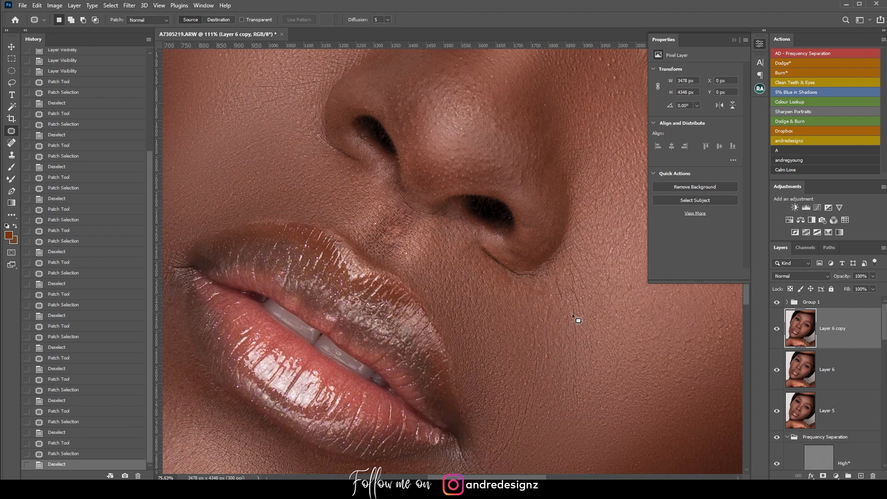
{"action": "scroll", "coordinate": [574, 315], "scroll_direction": "up", "scroll_amount": 3}
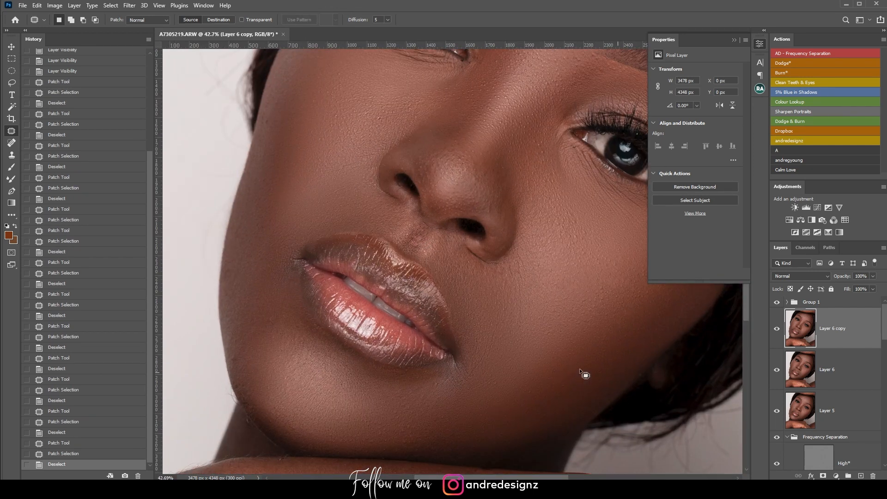
Revert all the philtrum patches by stepping back in the history to the last layer visibility change
{"action": "left_click", "coordinate": [81, 410]}
{"action": "left_click", "coordinate": [85, 346]}
{"action": "left_click", "coordinate": [119, 284]}
{"action": "left_click", "coordinate": [124, 221]}
{"action": "left_click", "coordinate": [111, 161]}
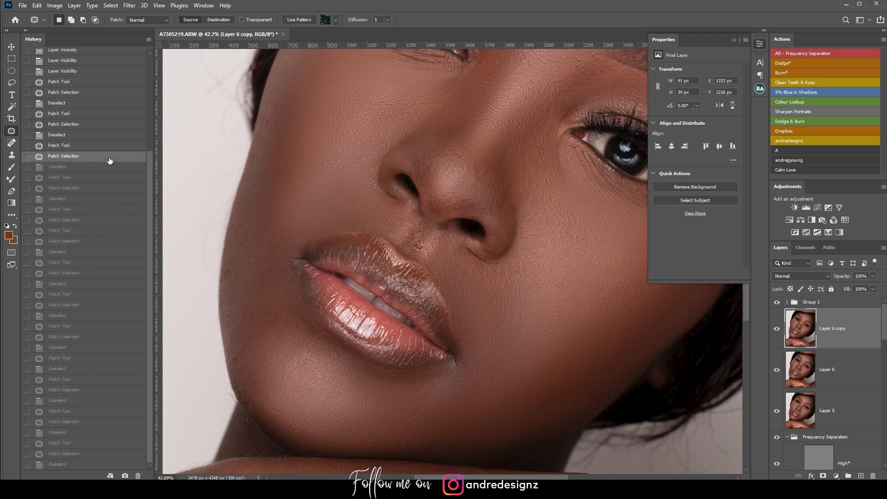
{"action": "scroll", "coordinate": [115, 125], "scroll_direction": "up", "scroll_amount": 1}
{"action": "left_click", "coordinate": [115, 121]}
{"action": "scroll", "coordinate": [115, 122], "scroll_direction": "up", "scroll_amount": 3}
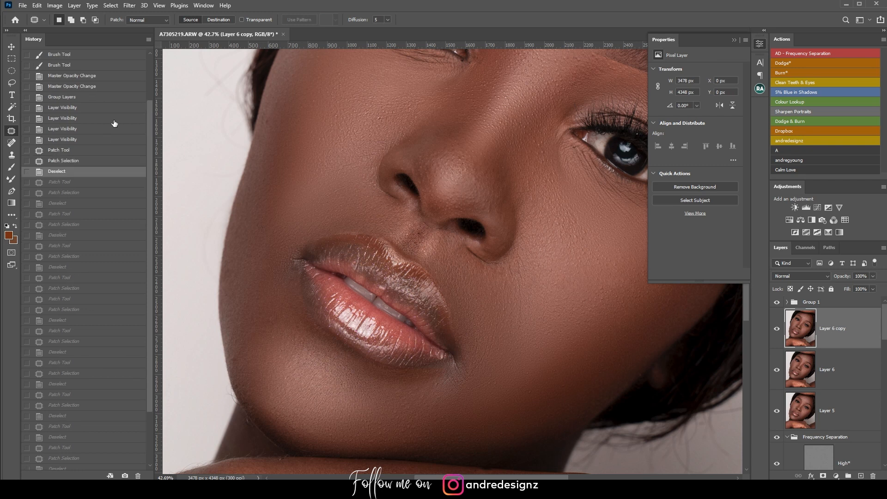
{"action": "left_click", "coordinate": [92, 150]}
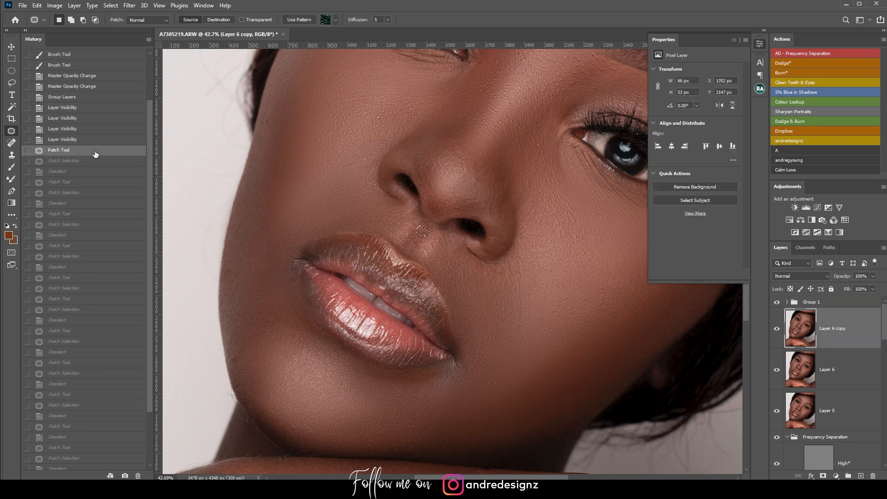
{"action": "left_click", "coordinate": [91, 174]}
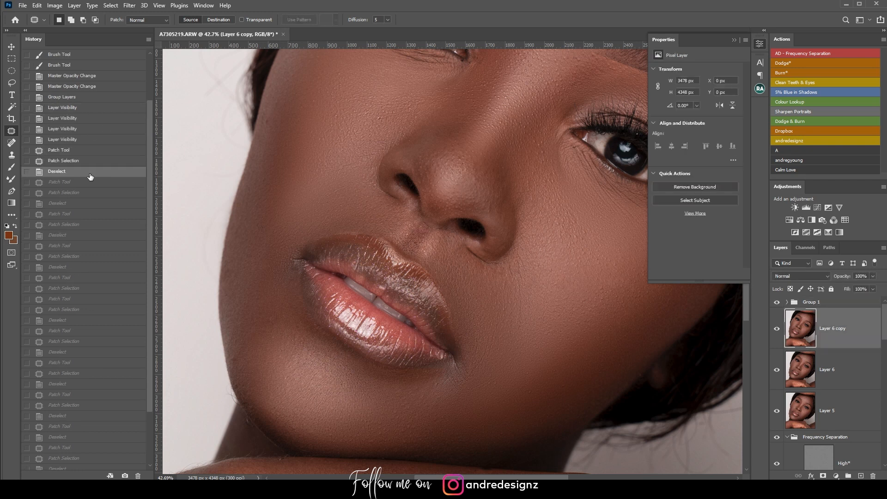
{"action": "left_click", "coordinate": [85, 144]}
{"action": "left_click", "coordinate": [99, 107]}
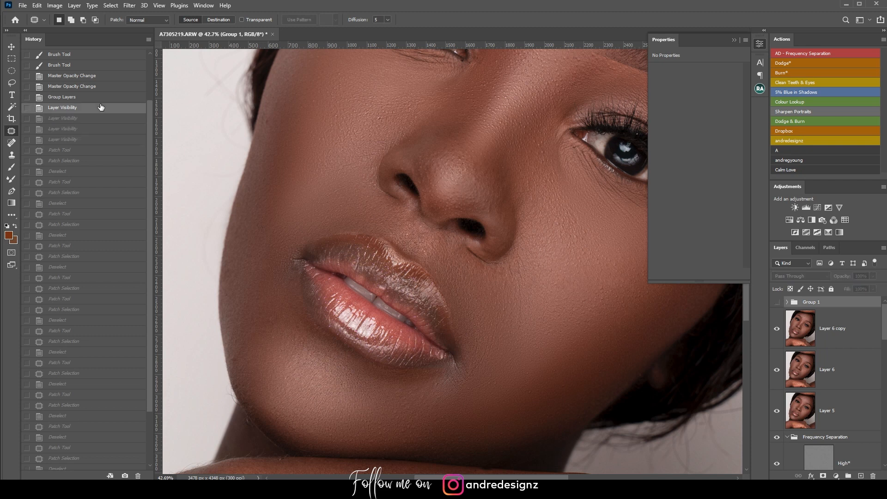
{"action": "left_click", "coordinate": [91, 139]}
{"action": "scroll", "coordinate": [539, 352], "scroll_direction": "down", "scroll_amount": 8}
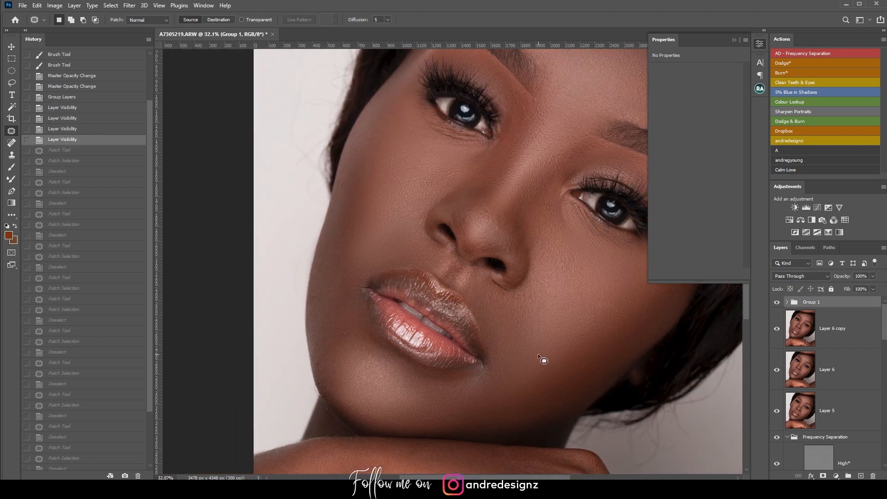
Step back in the history to the creation of the new Levels layer, discarding the Dodge layer's brushwork and the grouping
{"action": "scroll", "coordinate": [539, 348], "scroll_direction": "up", "scroll_amount": 4}
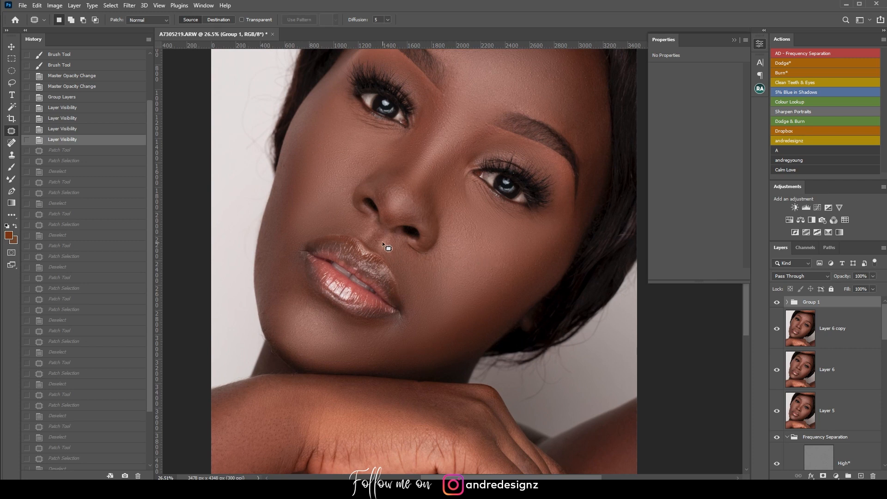
{"action": "left_click", "coordinate": [98, 86]}
{"action": "left_click", "coordinate": [95, 55]}
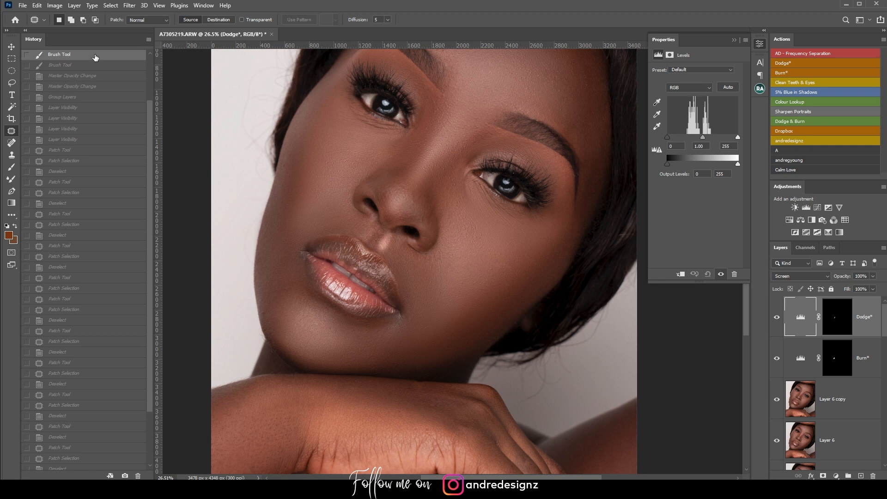
{"action": "scroll", "coordinate": [101, 122], "scroll_direction": "up", "scroll_amount": 3}
{"action": "left_click", "coordinate": [94, 77]}
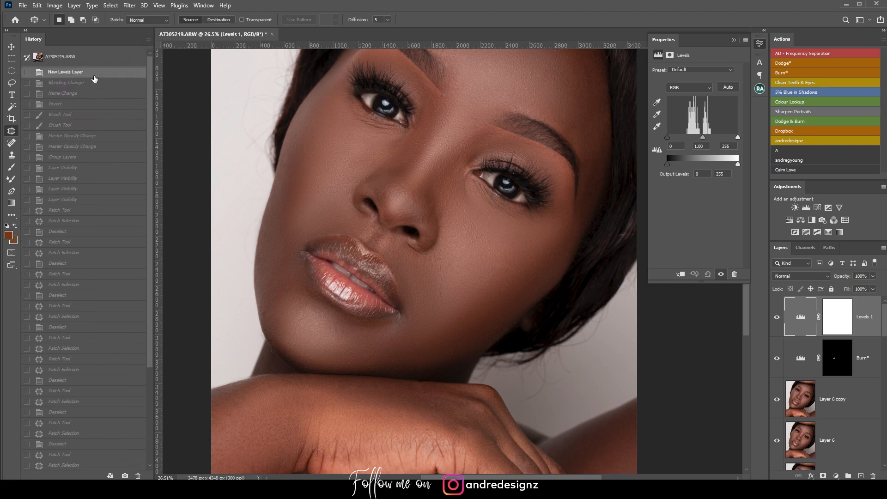
Toggle the visibility of the Levels 1 and Burn layers to compare the portrait with and without them
{"action": "left_click", "coordinate": [777, 317]}
{"action": "left_click", "coordinate": [775, 359]}
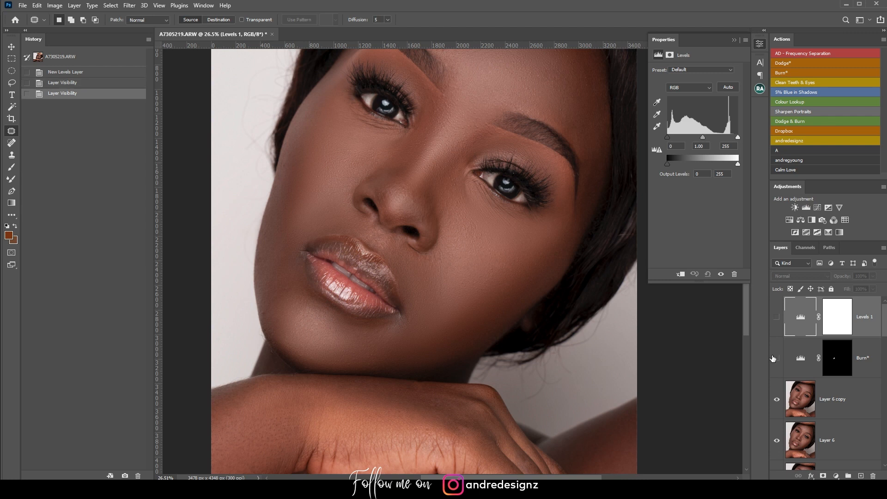
{"action": "left_click", "coordinate": [775, 358]}
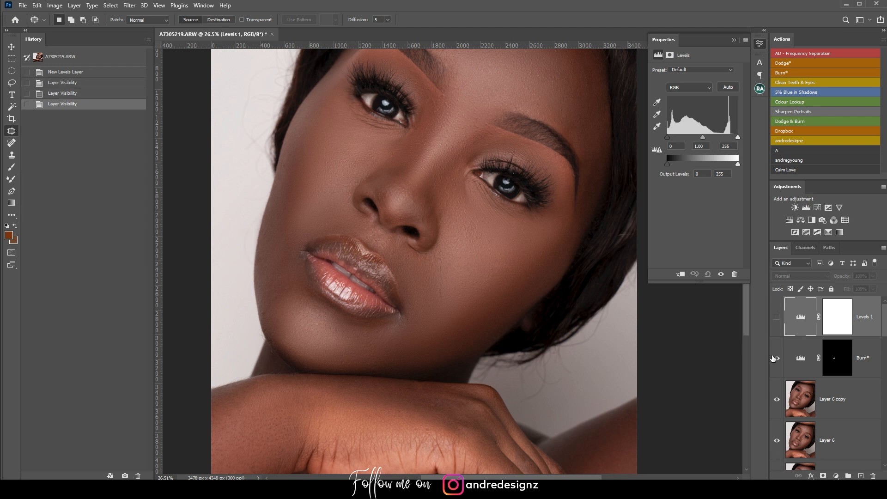
{"action": "left_click", "coordinate": [777, 318]}
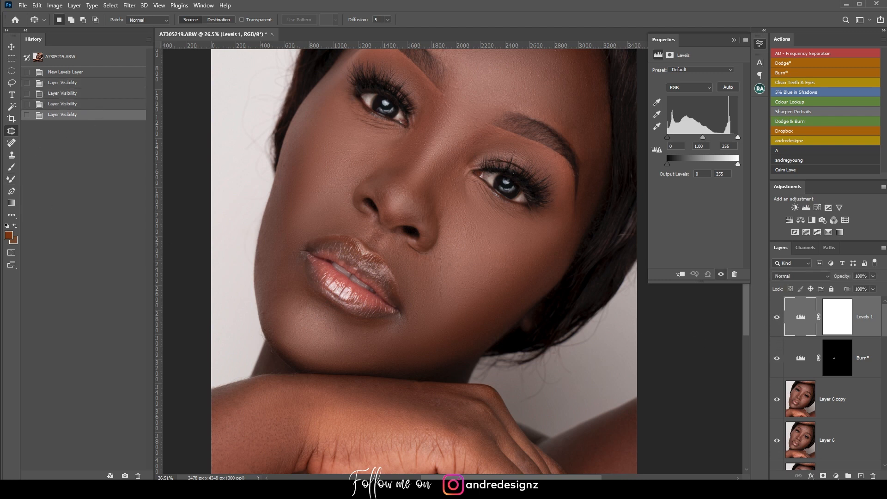
Lower the Burn layer's opacity to 28%
{"action": "left_click", "coordinate": [843, 317]}
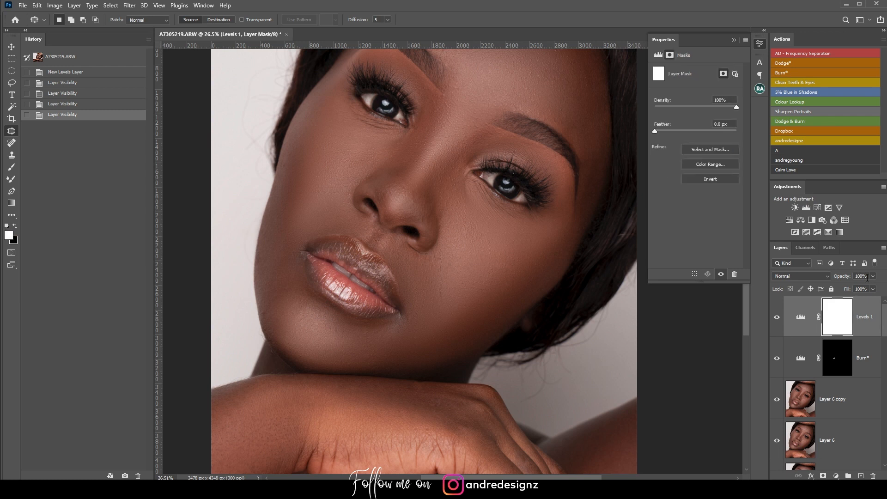
{"action": "left_click", "coordinate": [871, 360]}
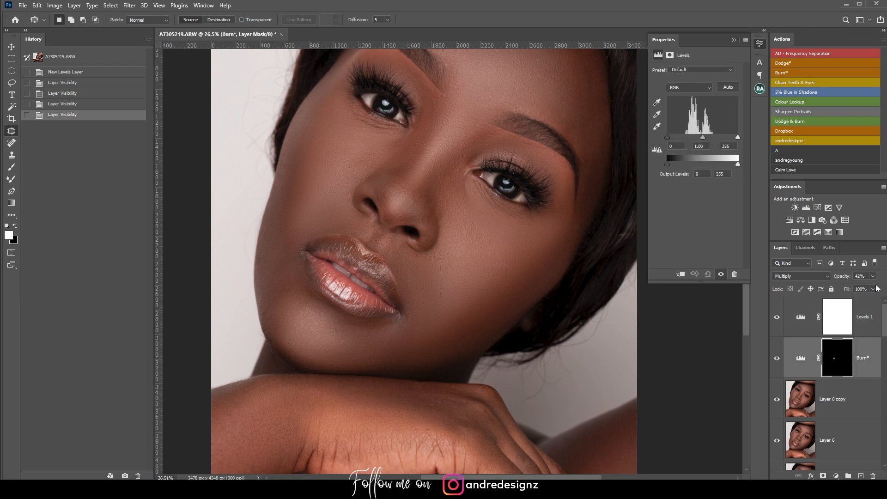
{"action": "left_click", "coordinate": [873, 277]}
{"action": "left_click_drag", "start_coordinate": [849, 288], "coordinate": [850, 290]}
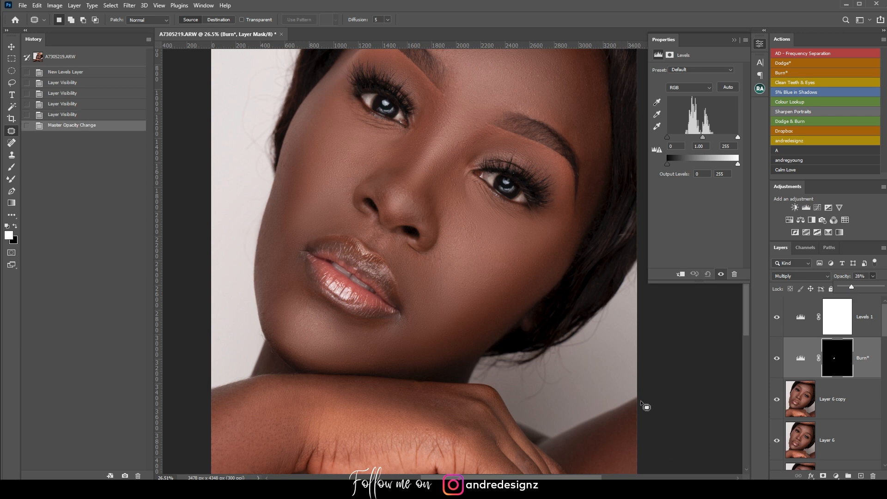
Stamp all visible layers into a new merged layer at the top of the stack
{"action": "left_click", "coordinate": [11, 47]}
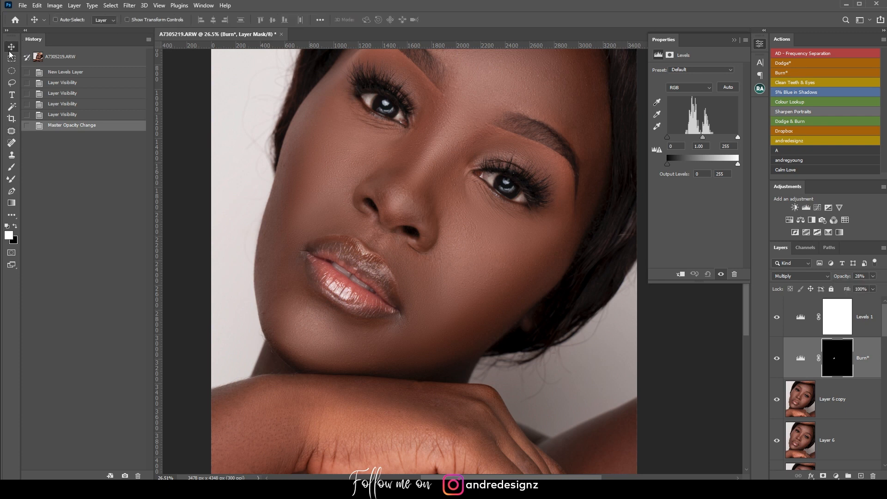
{"action": "scroll", "coordinate": [600, 399], "scroll_direction": "down", "scroll_amount": 5}
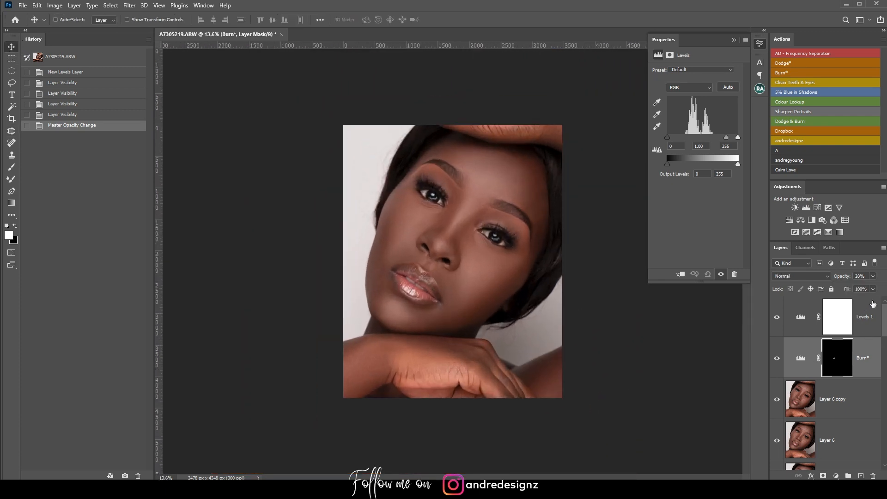
{"action": "key", "text": "ctrl+shift+alt+e"}
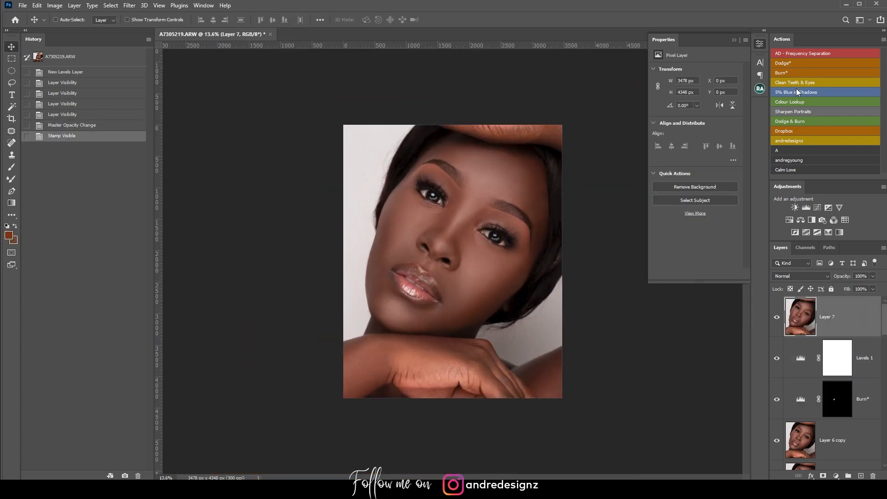
Run the 5% Blue in Shadows action and undo its colour change, keeping the neutral Color Balance layer
{"action": "left_click", "coordinate": [797, 92]}
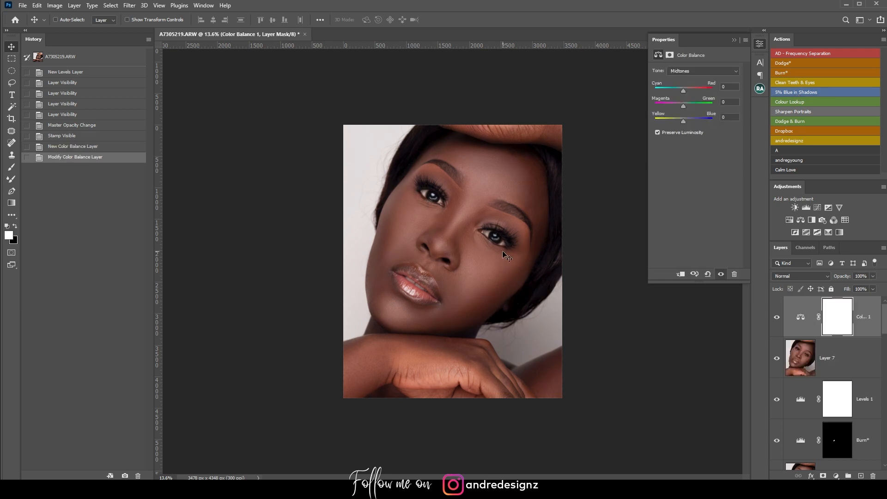
{"action": "scroll", "coordinate": [507, 252], "scroll_direction": "up", "scroll_amount": 6}
{"action": "scroll", "coordinate": [514, 234], "scroll_direction": "down", "scroll_amount": 6}
{"action": "key", "text": "ctrl+0"}
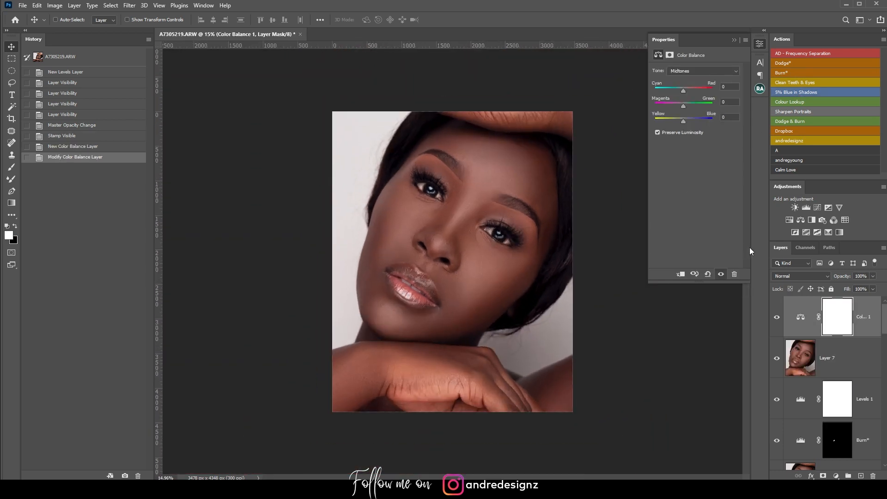
{"action": "key", "text": "ctrl+z"}
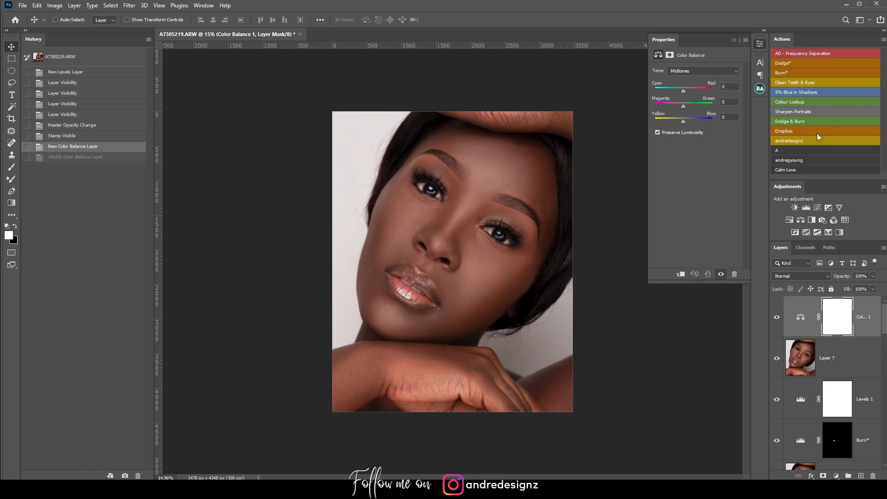
Try the Colour Lookup action with its layer at 32% opacity, and delete that layer
{"action": "left_click", "coordinate": [803, 103]}
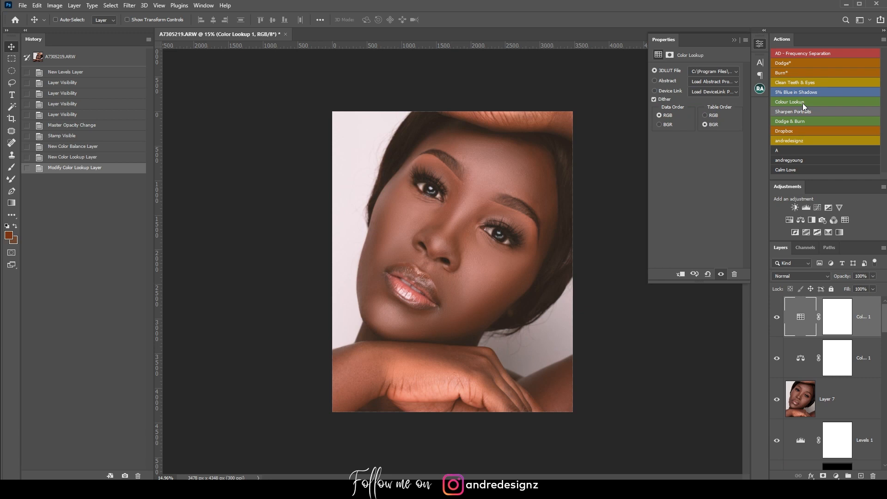
{"action": "left_click", "coordinate": [874, 277]}
{"action": "left_click_drag", "start_coordinate": [875, 287], "coordinate": [845, 288]}
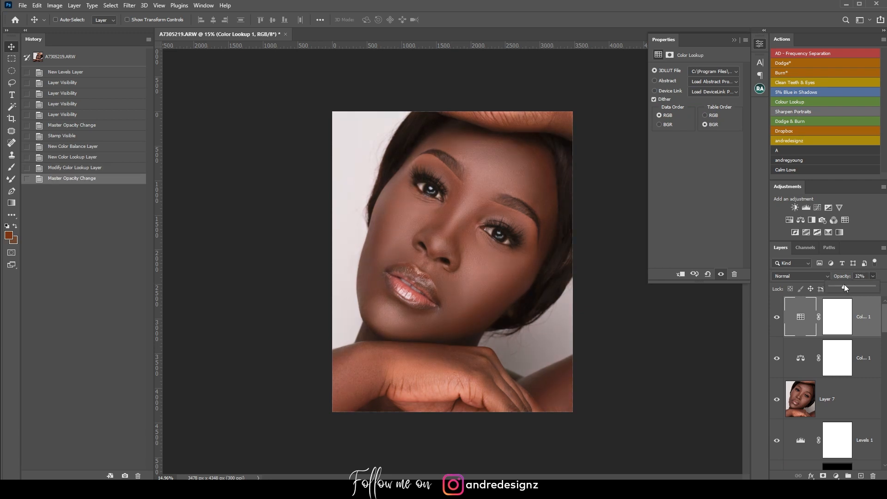
{"action": "left_click", "coordinate": [872, 317]}
{"action": "key", "text": "Delete"}
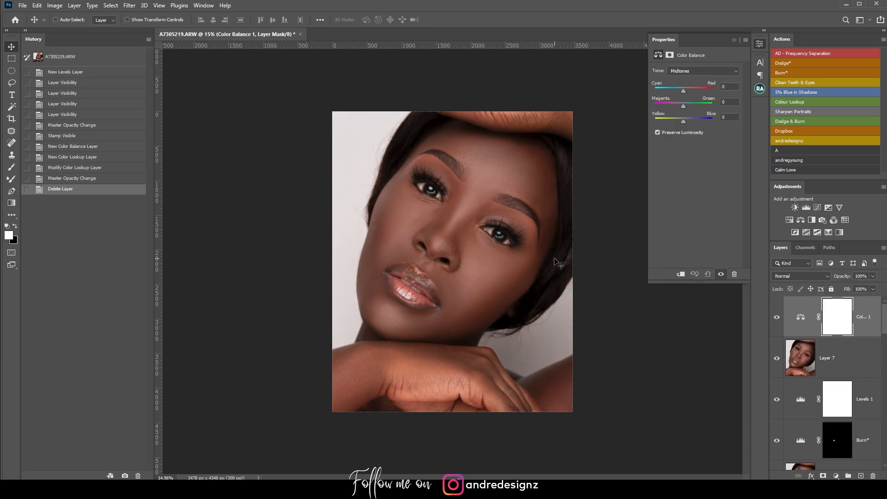
Duplicate the image as A7305219 copy, dock both documents as tabs and return to the original
{"action": "left_click_drag", "start_coordinate": [267, 34], "coordinate": [277, 58]}
{"action": "right_click", "coordinate": [278, 58]}
{"action": "left_click", "coordinate": [303, 61]}
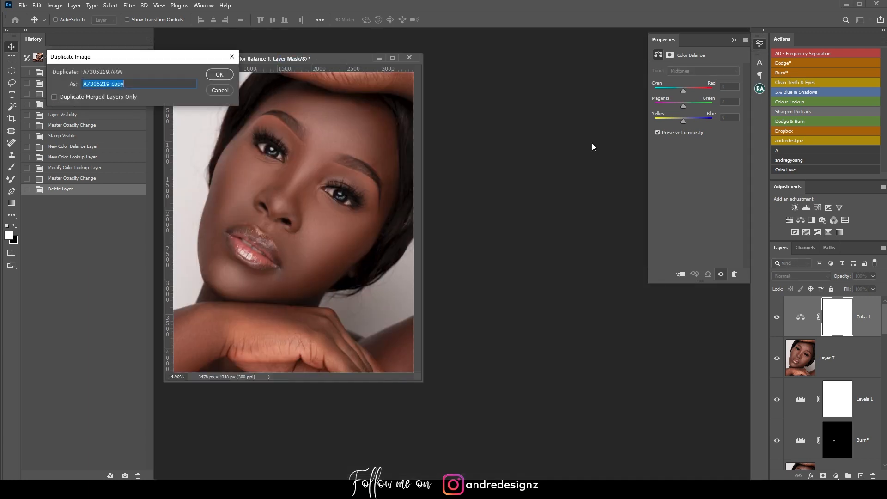
{"action": "left_click", "coordinate": [228, 78]}
{"action": "left_click_drag", "start_coordinate": [287, 57], "coordinate": [299, 34]}
{"action": "left_click", "coordinate": [261, 35]}
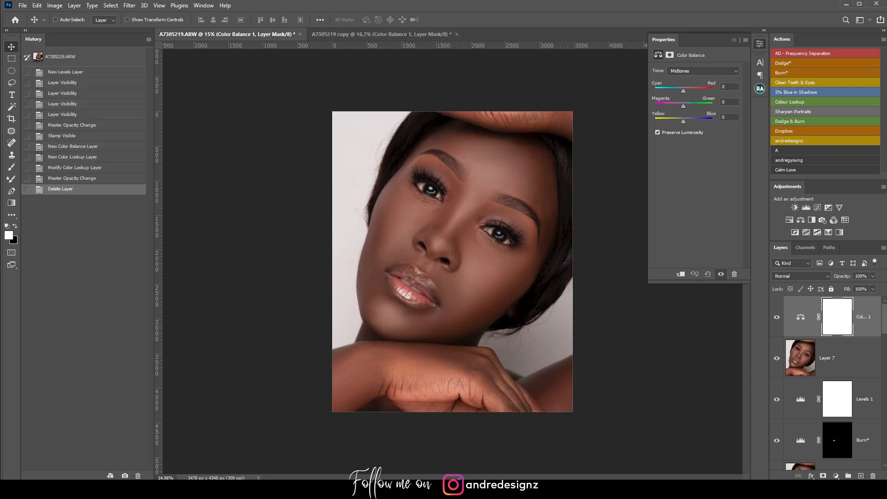
Show only the Background copy 2 layer in the original document
{"action": "scroll", "coordinate": [817, 399], "scroll_direction": "down", "scroll_amount": 1}
{"action": "scroll", "coordinate": [817, 399], "scroll_direction": "down", "scroll_amount": 5}
{"action": "key", "text": "ctrl+minus"}
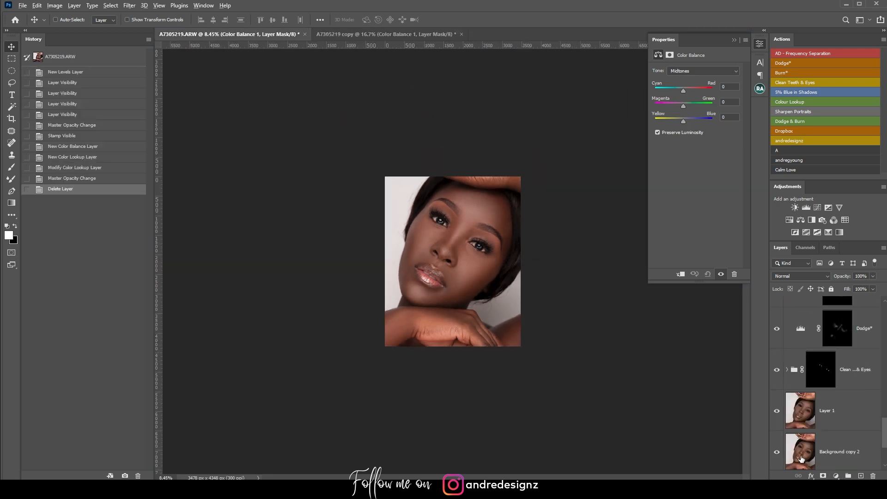
{"action": "left_click", "coordinate": [778, 452]}
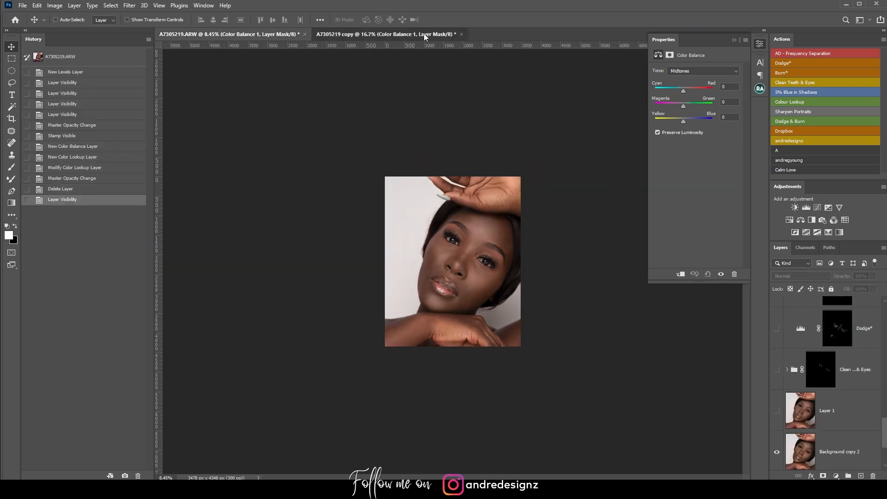
Arrange the duplicate and the original side by side in a 2-up Vertical layout and collapse the Properties panel
{"action": "left_click", "coordinate": [425, 35]}
{"action": "left_click", "coordinate": [203, 5]}
{"action": "mouse_move", "coordinate": [210, 15]}
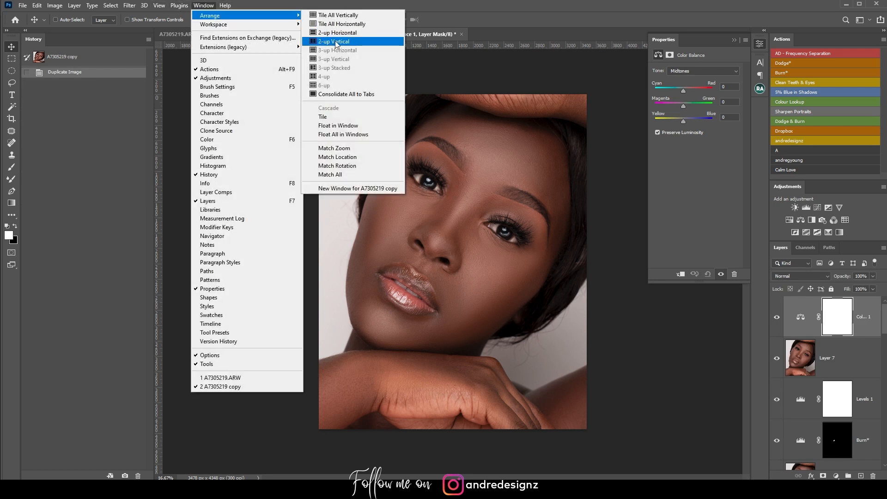
{"action": "left_click", "coordinate": [333, 42]}
{"action": "left_click", "coordinate": [735, 42]}
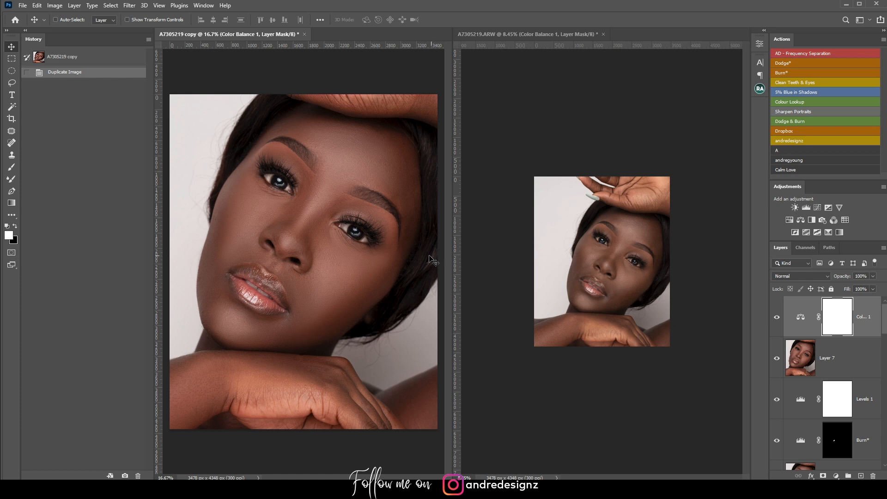
Show only the Background copy layer in the original document
{"action": "left_click", "coordinate": [609, 269]}
{"action": "scroll", "coordinate": [615, 271], "scroll_direction": "up", "scroll_amount": 4}
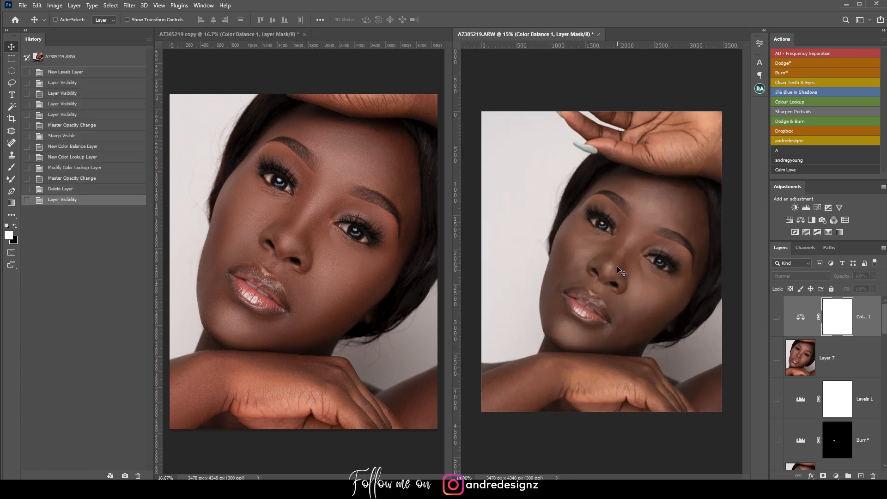
{"action": "scroll", "coordinate": [792, 332], "scroll_direction": "down", "scroll_amount": 10}
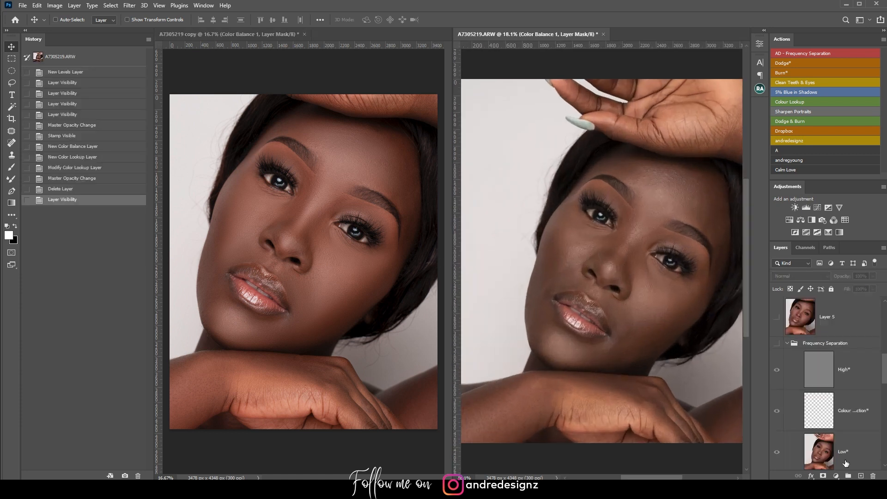
{"action": "key", "text": "ctrl+0"}
{"action": "left_click", "coordinate": [777, 451], "text": "alt"}
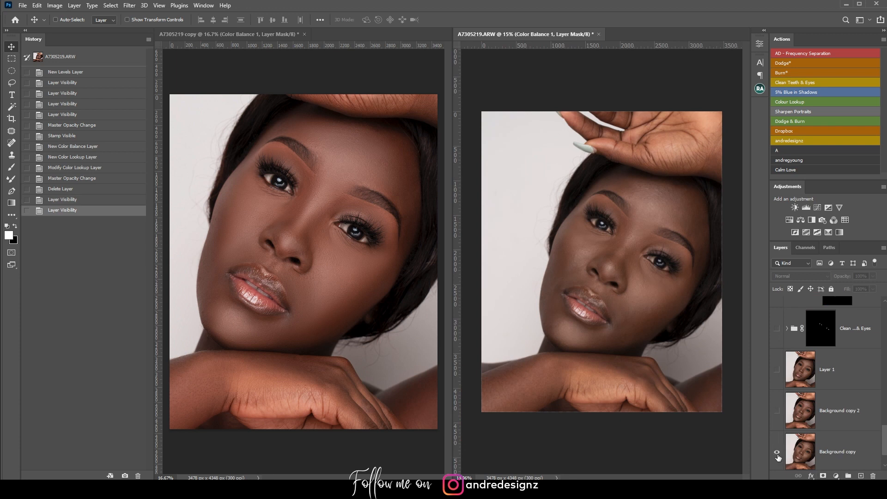
Make the Color Balance layer and Layer 7 visible again in the original document to display the finished retouch
{"action": "key", "text": "ctrl+0"}
{"action": "scroll", "coordinate": [655, 356], "scroll_direction": "down", "scroll_amount": 1}
{"action": "left_click_drag", "start_coordinate": [884, 431], "coordinate": [884, 309]}
{"action": "left_click", "coordinate": [777, 318]}
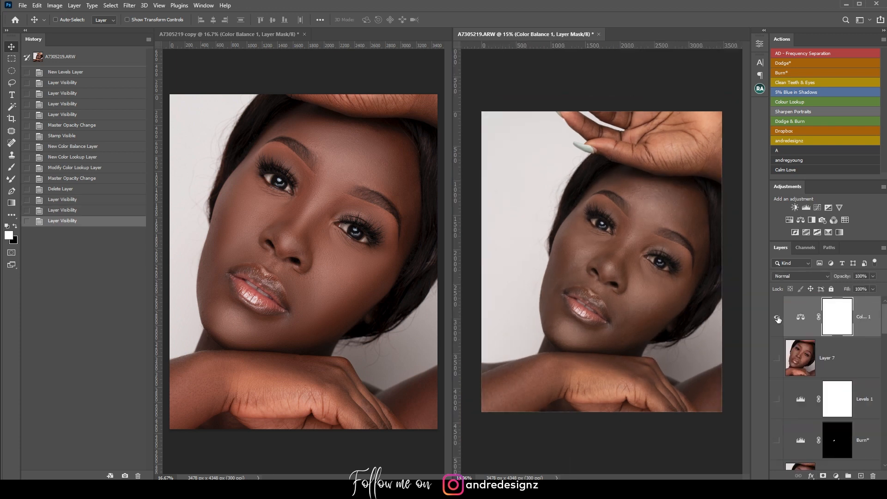
{"action": "left_click", "coordinate": [777, 358]}
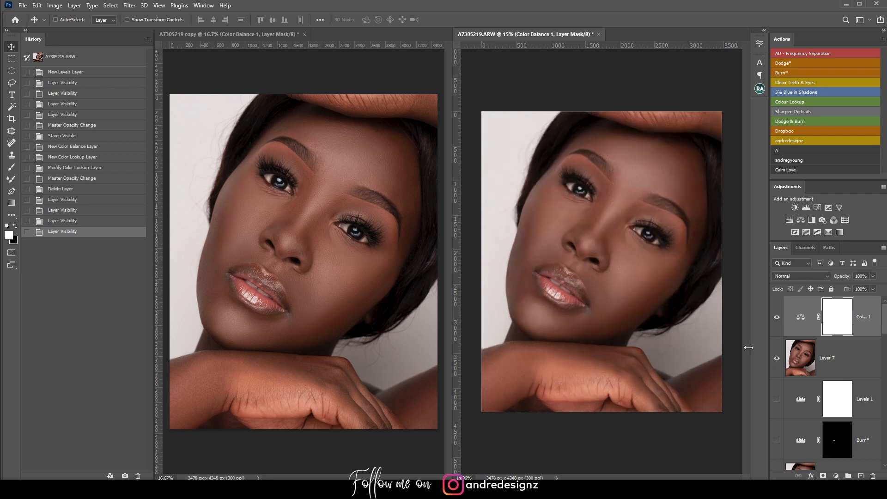
Show only the Background layer in the duplicate and compare the unretouched portrait with the finished one
{"action": "left_click", "coordinate": [221, 80]}
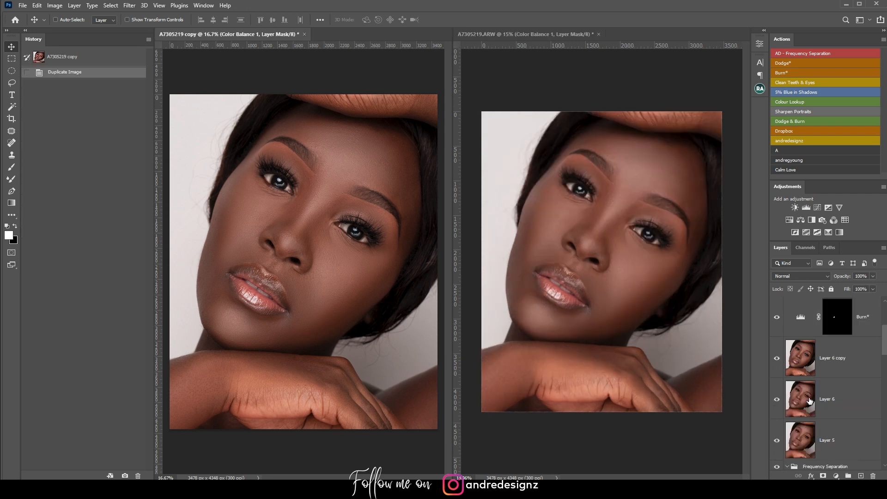
{"action": "scroll", "coordinate": [821, 417], "scroll_direction": "down", "scroll_amount": 5}
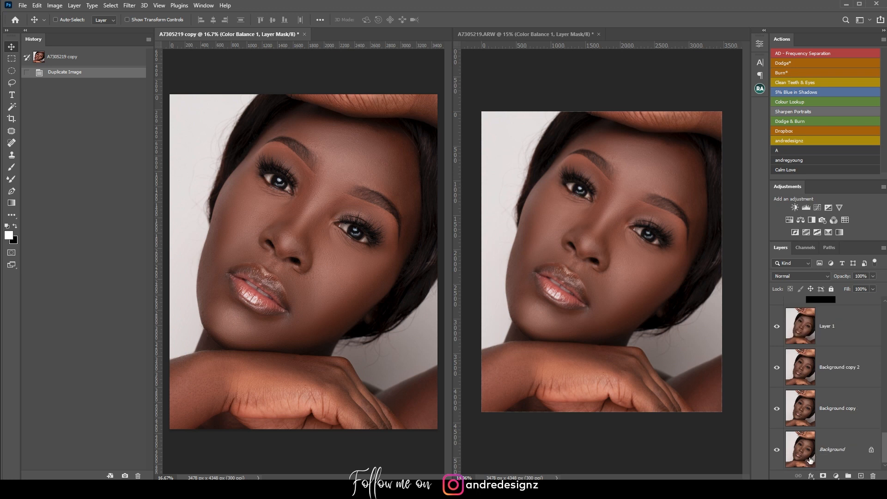
{"action": "left_click", "coordinate": [777, 452], "text": "alt"}
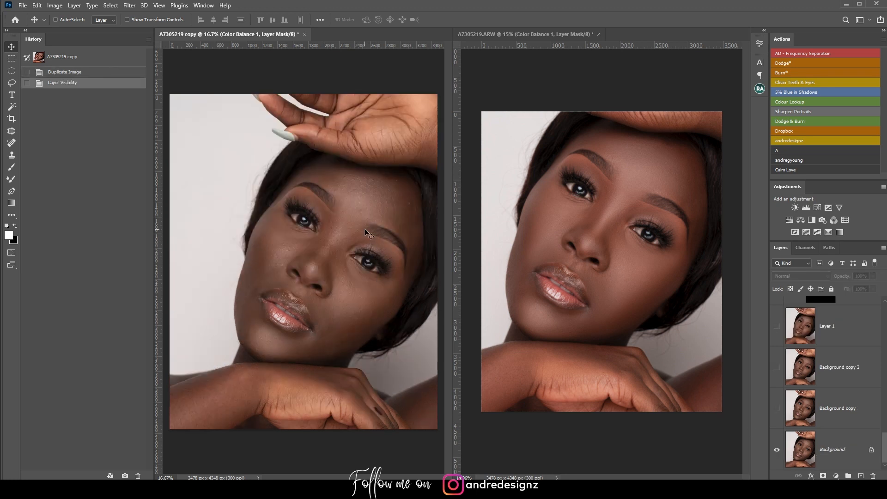
{"action": "scroll", "coordinate": [365, 230], "scroll_direction": "up", "scroll_amount": 1}
{"action": "left_click", "coordinate": [611, 267]}
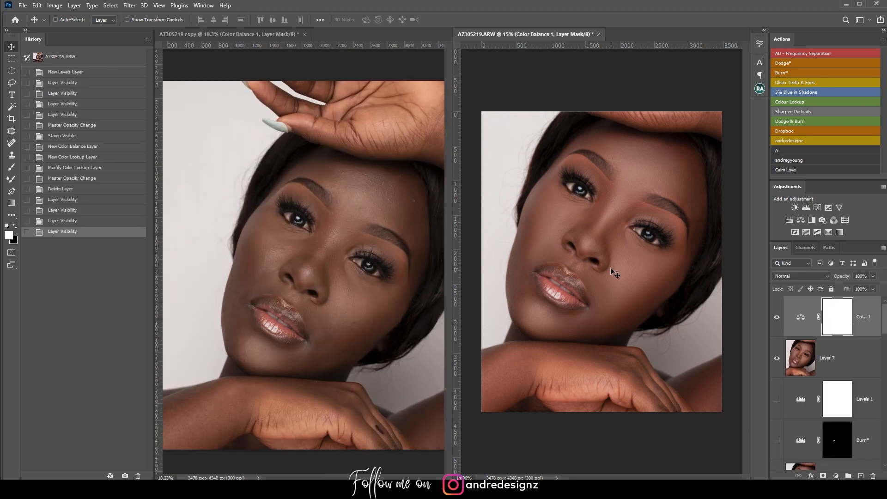
{"action": "scroll", "coordinate": [611, 267], "scroll_direction": "up", "scroll_amount": 1}
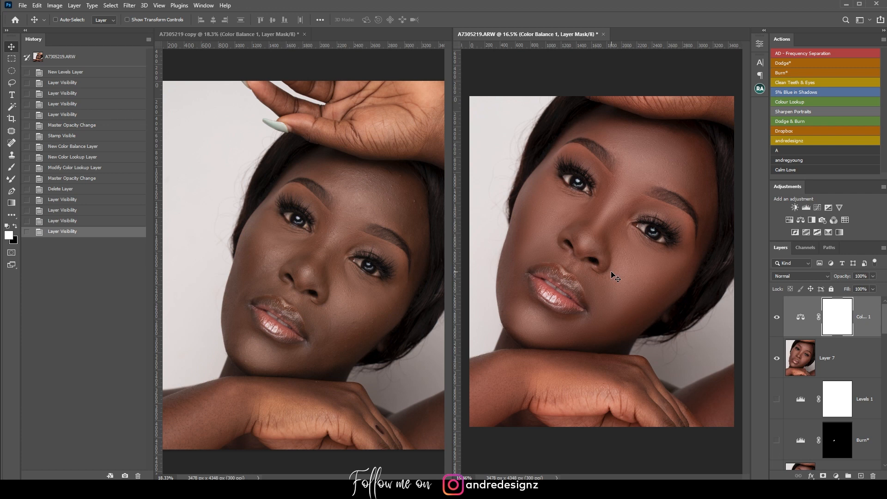